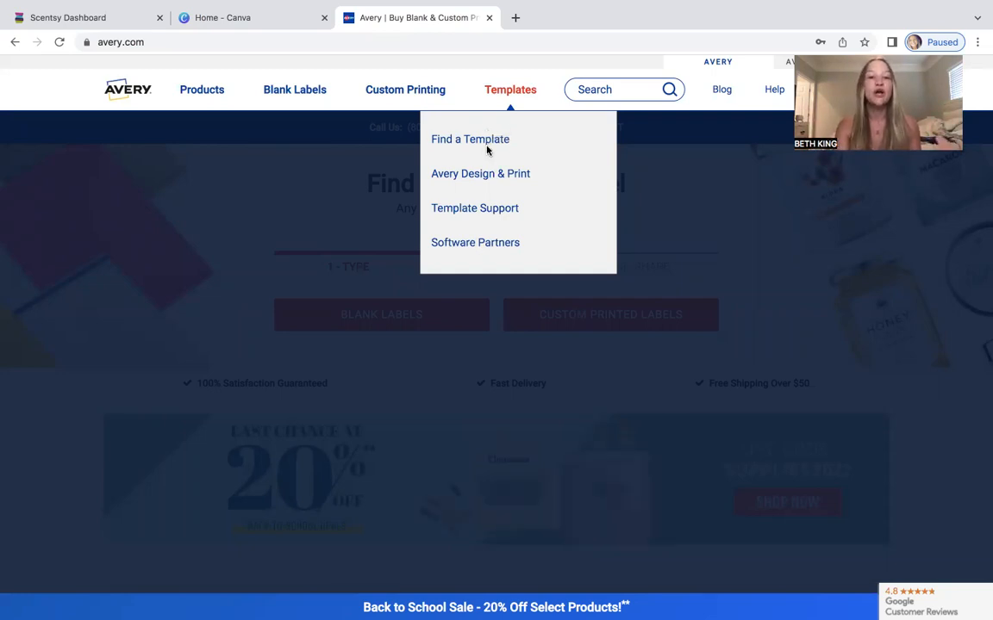
Search the Avery template finder for product number 8160 and open that template.
click(487, 145)
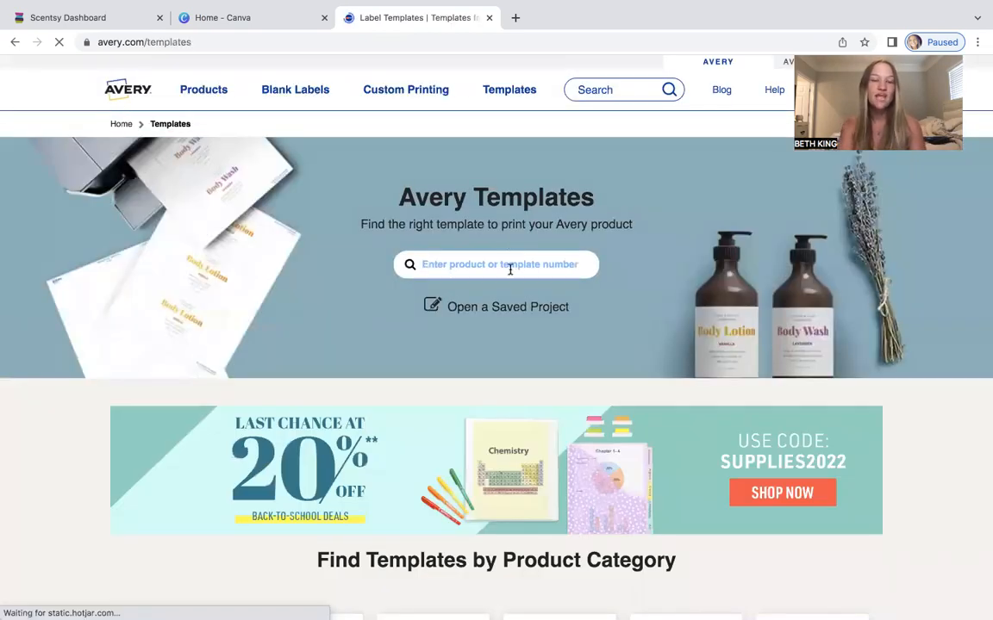
click(510, 266)
text(816)
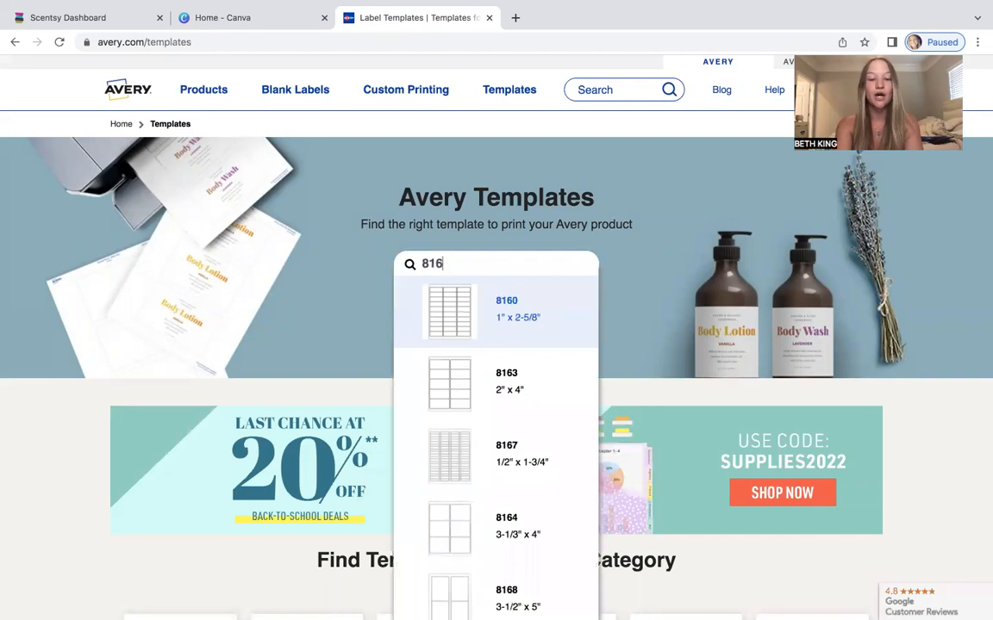
text(0)
click(539, 296)
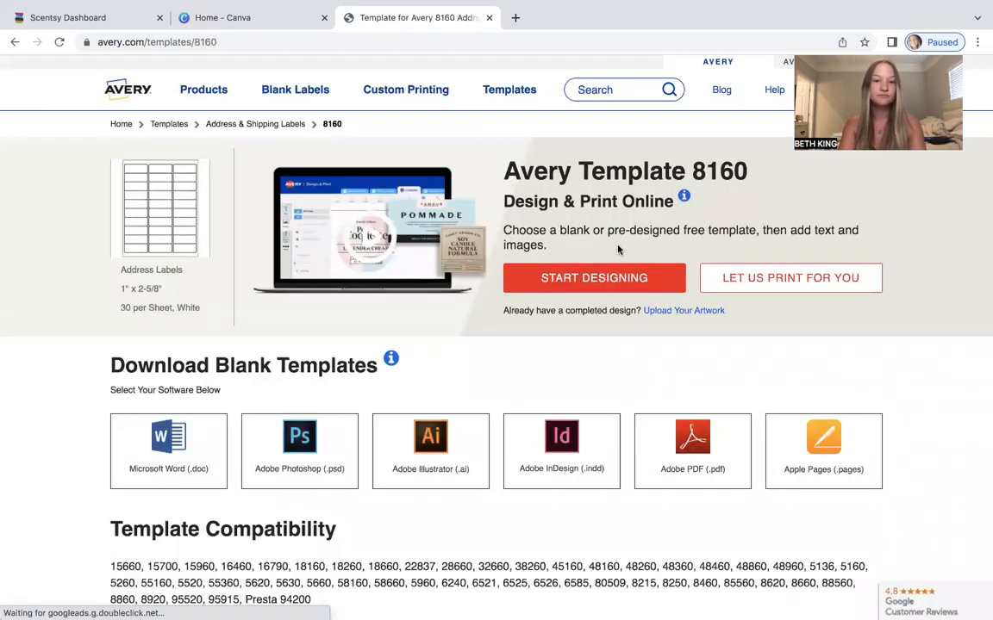
Start designing online and choose the blank label design.
click(605, 280)
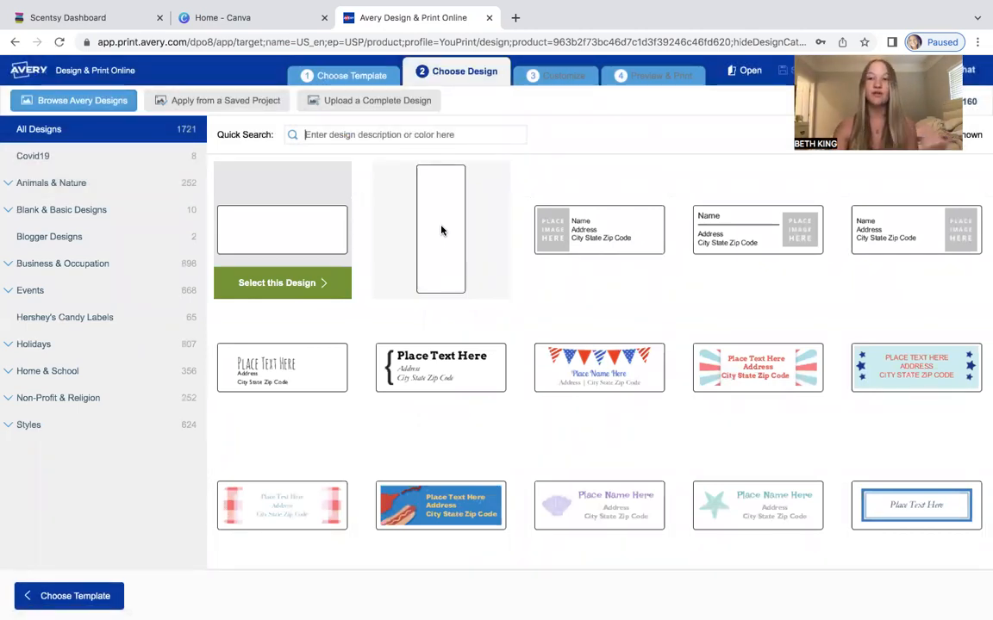
click(317, 284)
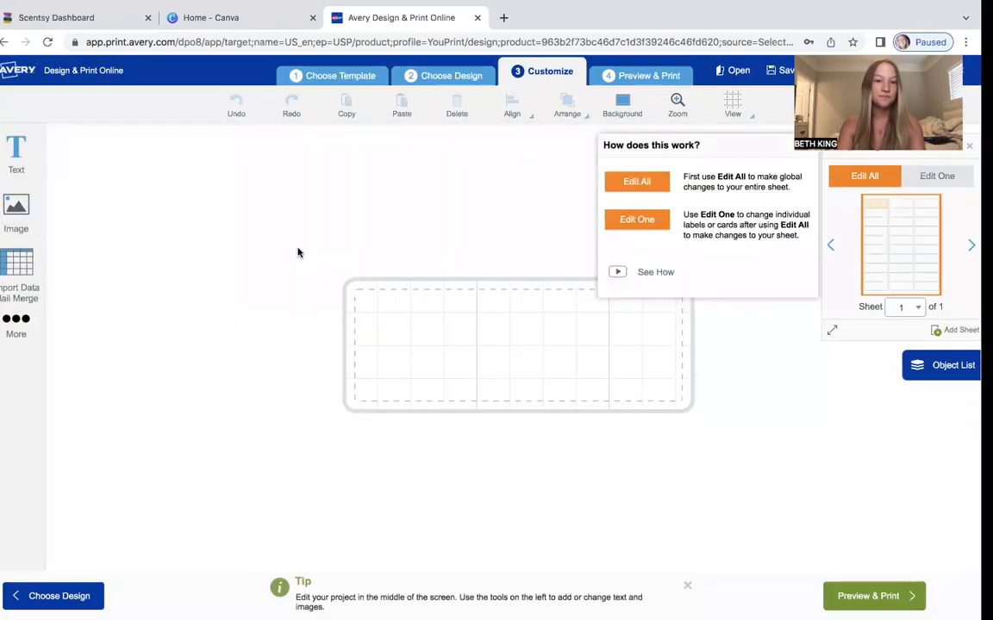
key(ctrl+Left)
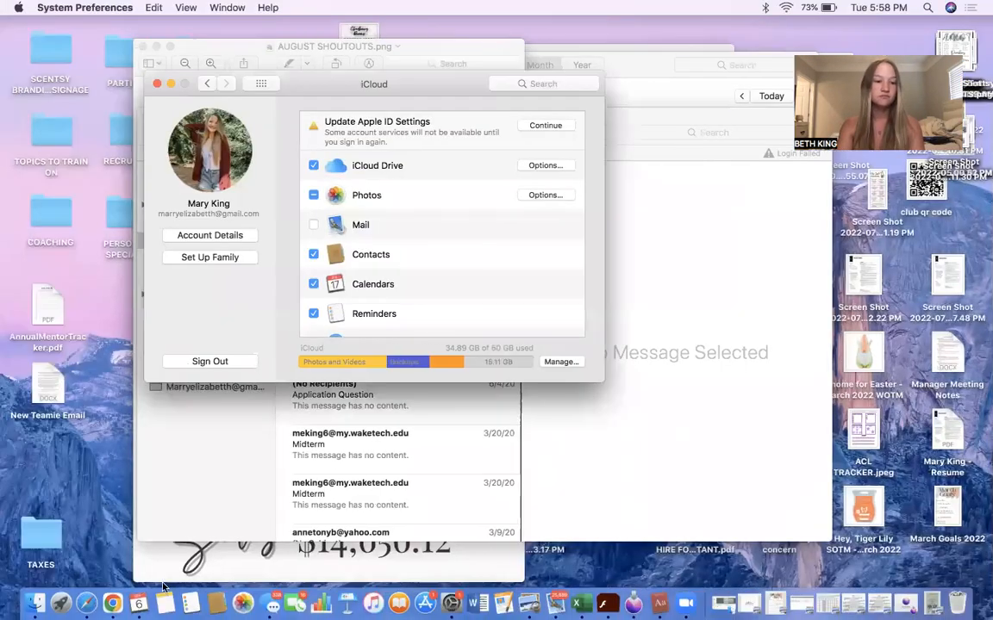
click(112, 608)
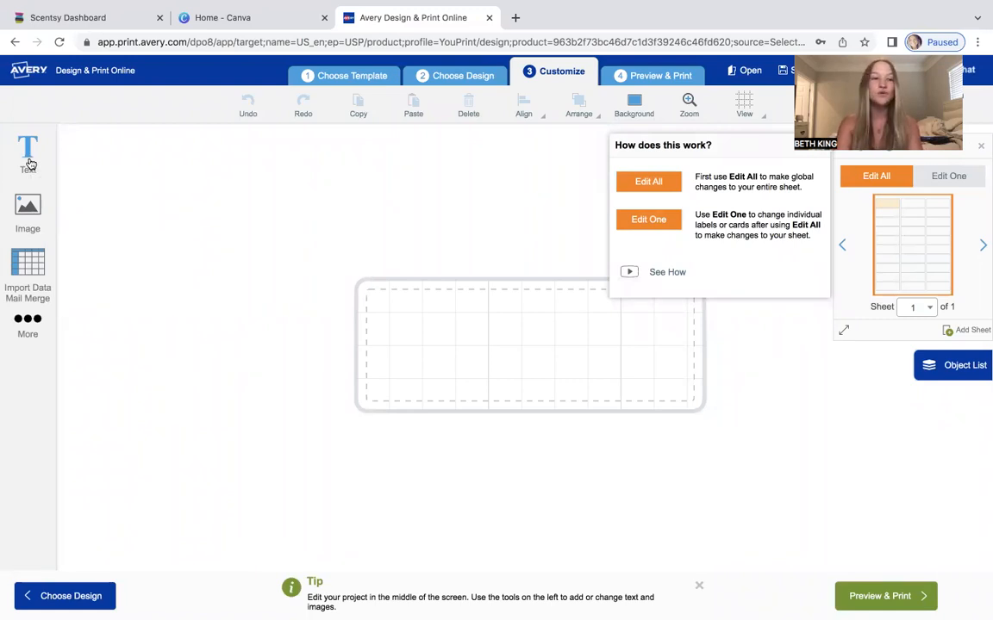
Add a text box and replace its placeholder with the contact's name, phone number and e-mail address on three lines.
click(29, 162)
click(137, 158)
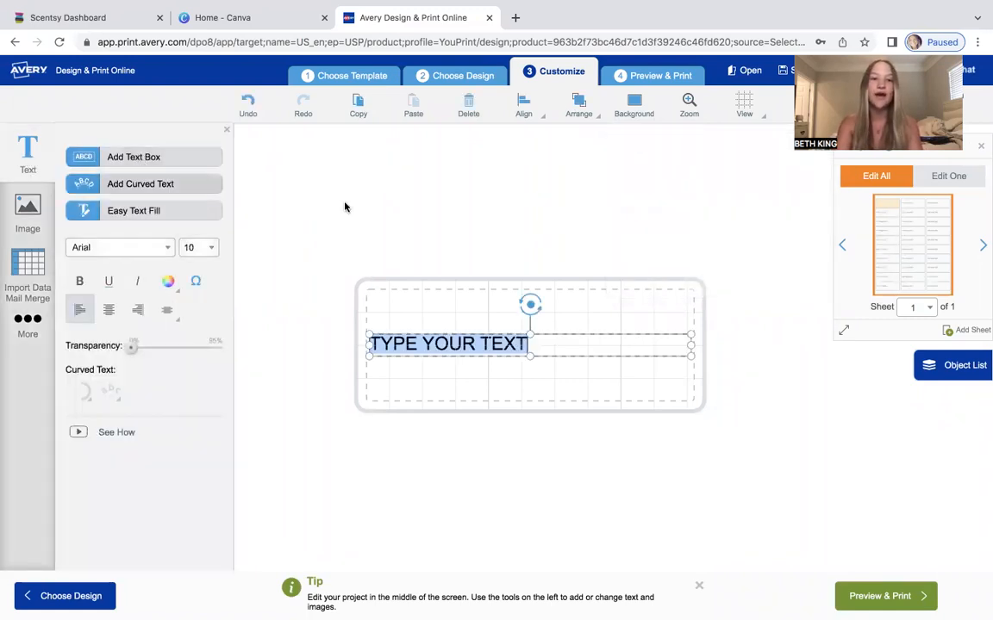
key(BackSpace)
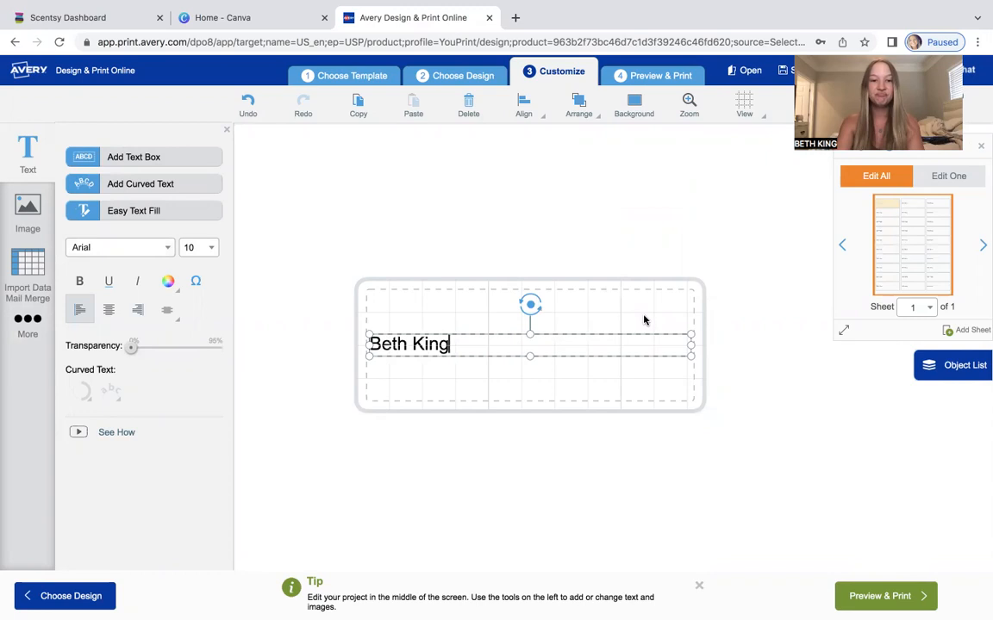
key(Return)
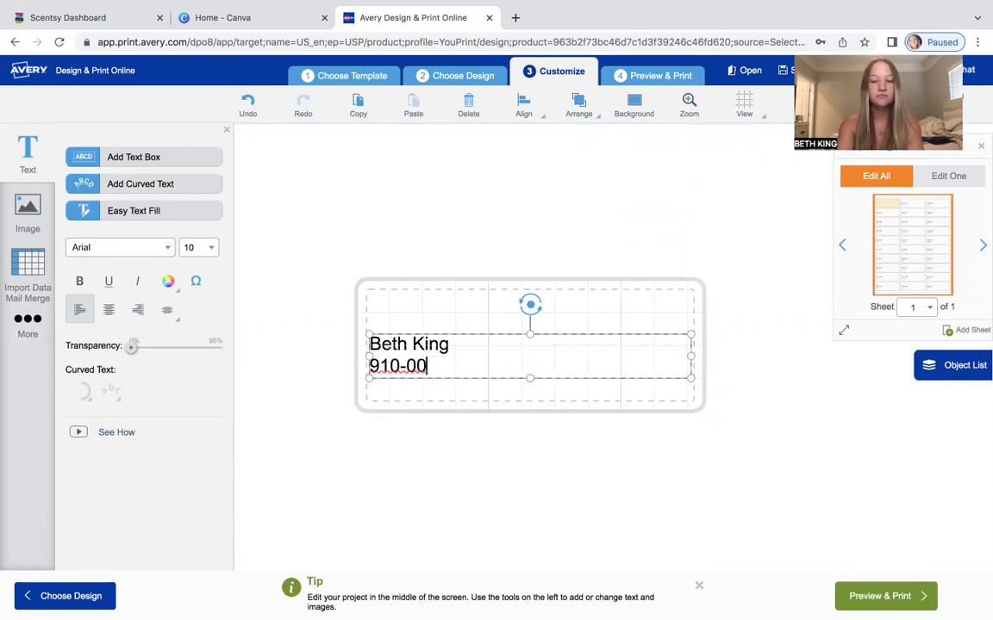
key(Return)
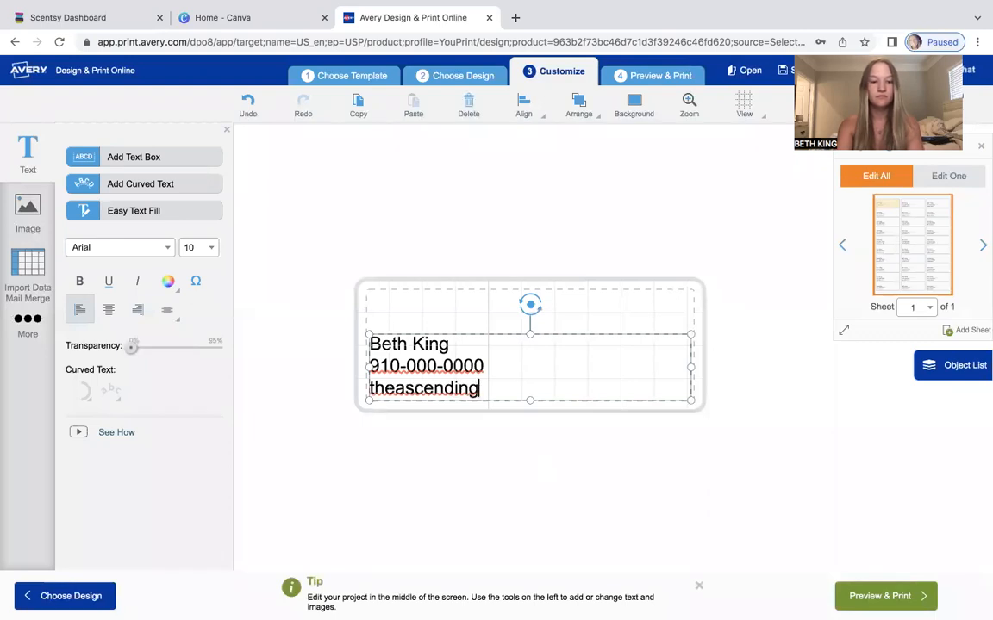
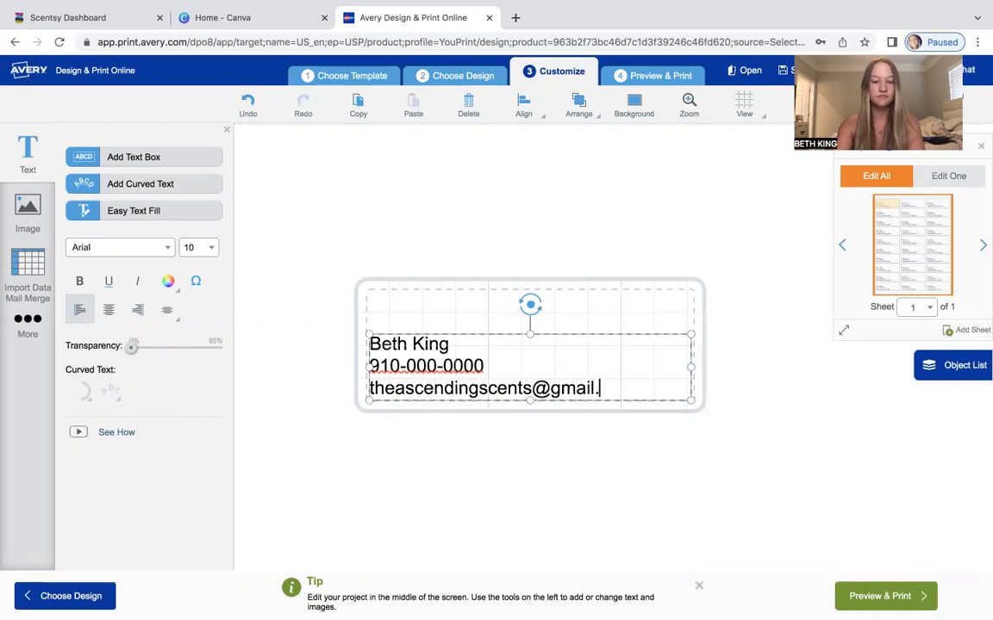
Center-align all three lines of text in the label.
click(109, 312)
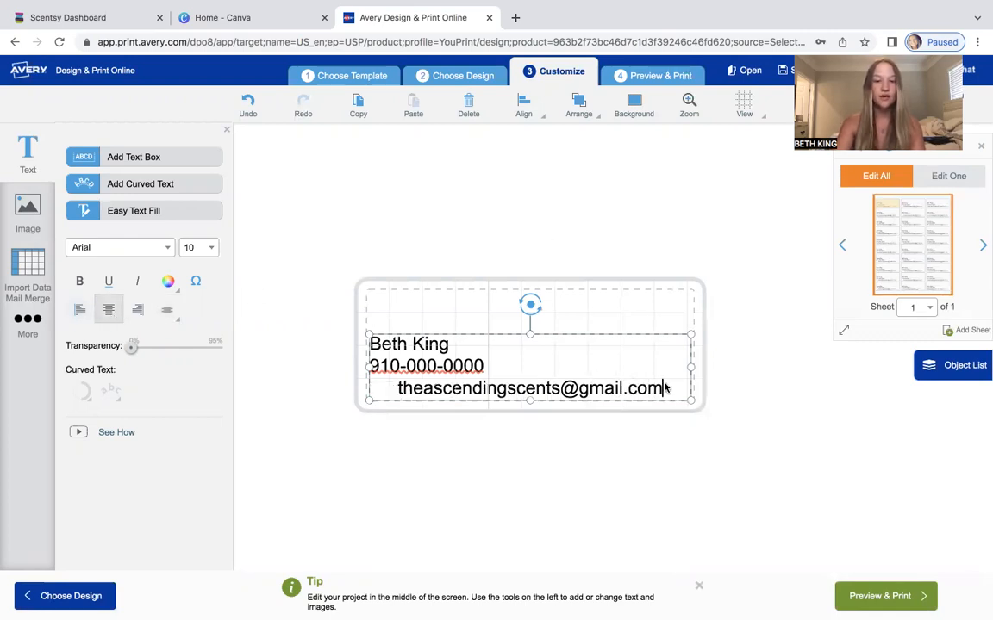
drag(638, 389, 343, 338)
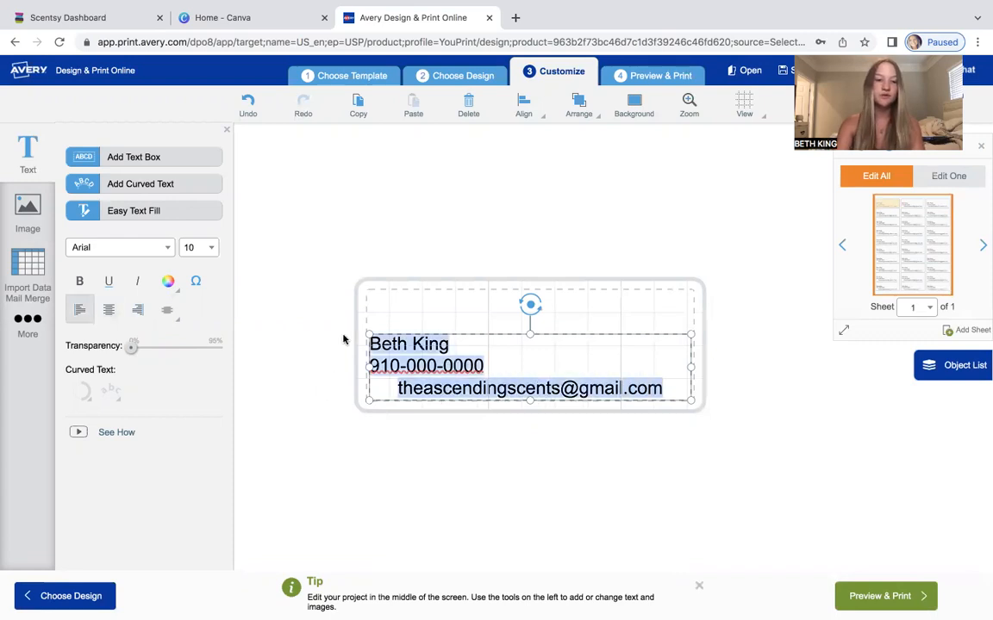
click(107, 315)
click(588, 350)
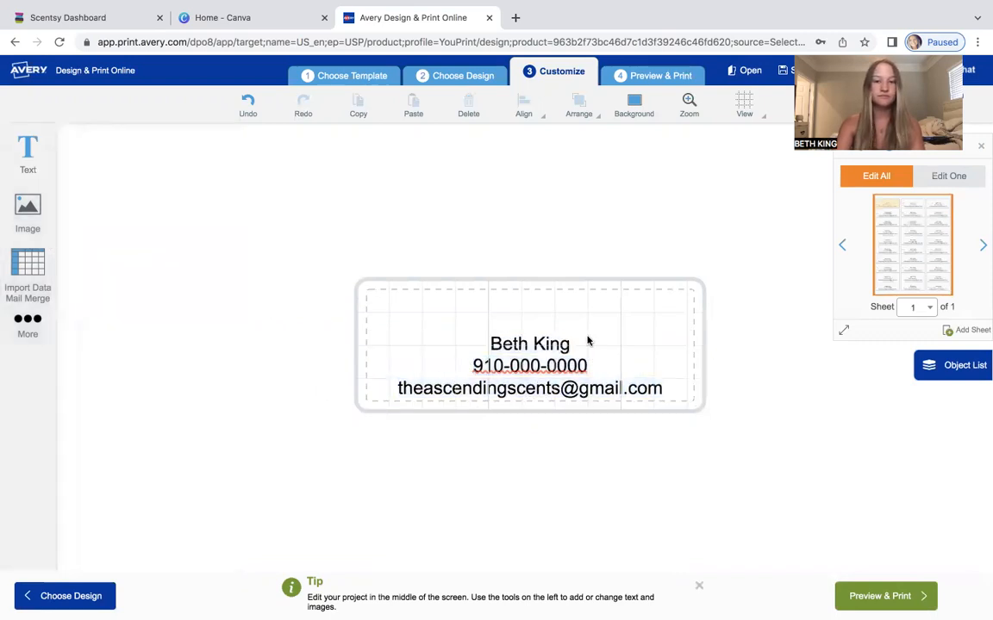
Move the text box up slightly and color its text red.
click(590, 346)
drag(614, 335, 614, 317)
click(171, 281)
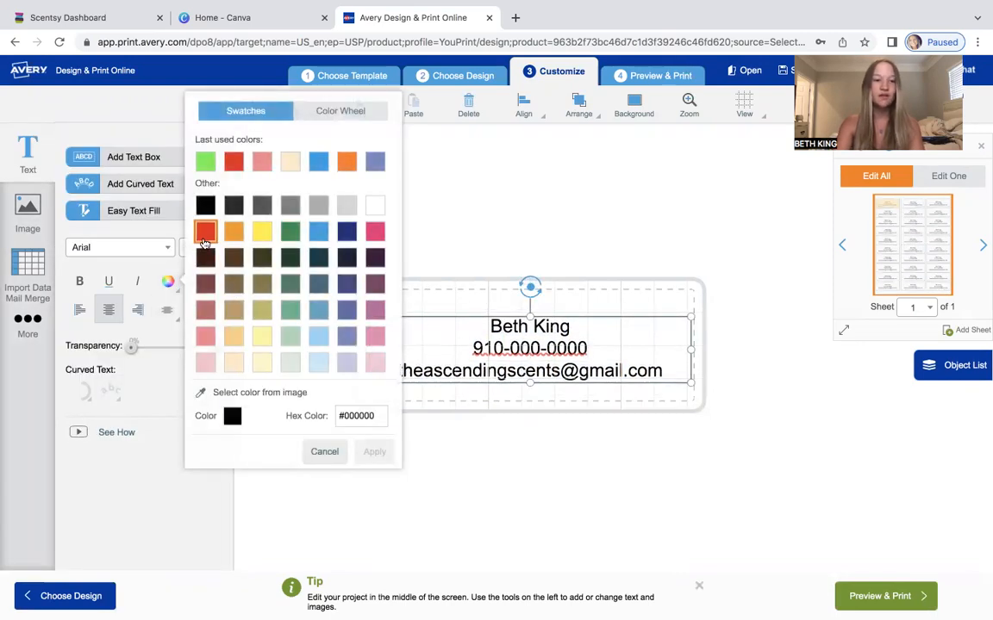
click(205, 231)
click(116, 370)
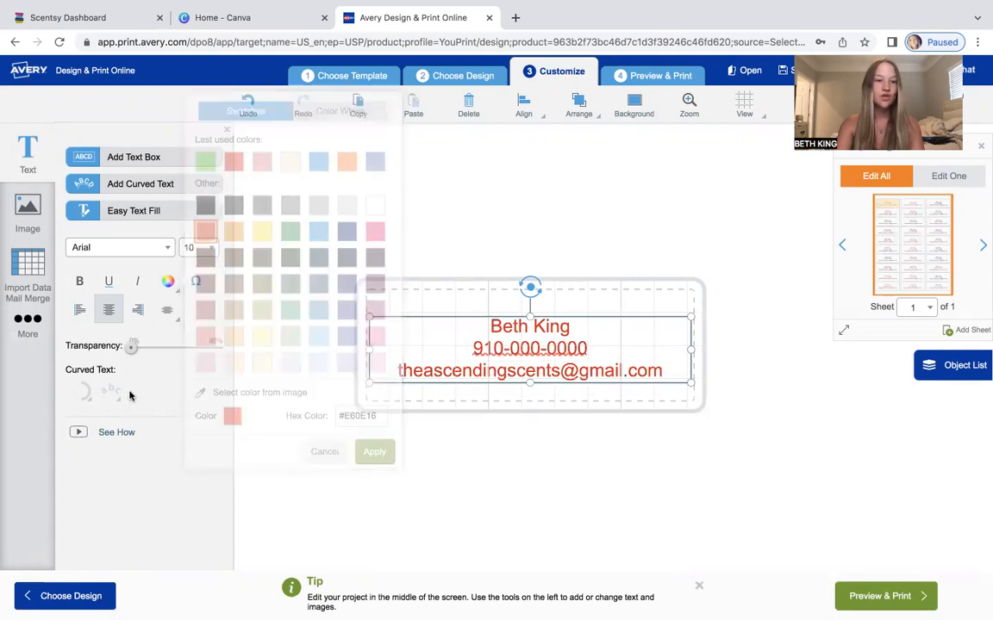
Try the Andy and Ascender Serif fonts on the text before reverting to Arial.
click(129, 248)
click(98, 293)
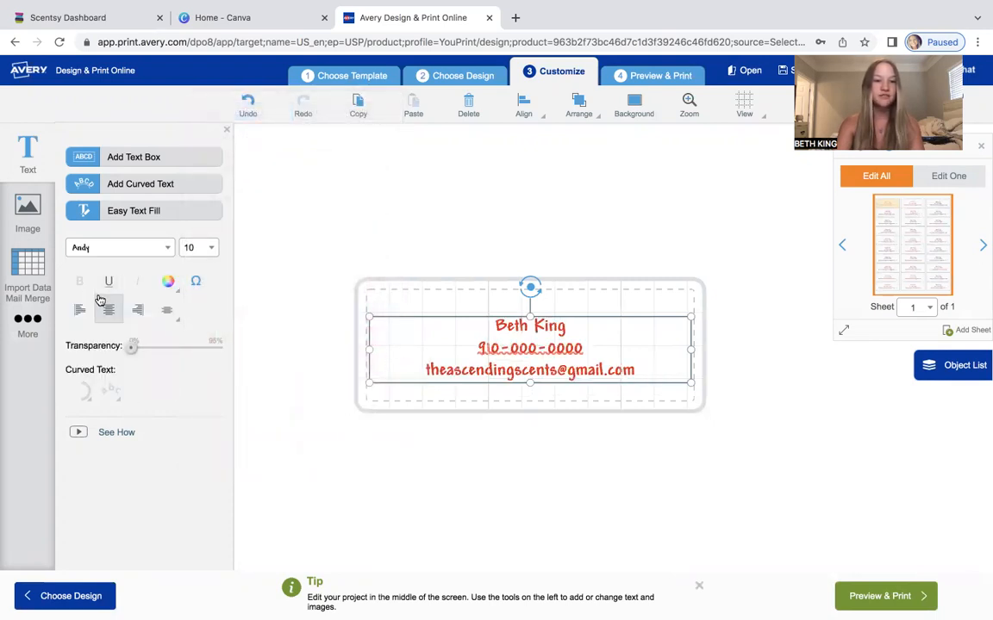
click(99, 250)
scroll(102, 291, down, 1)
click(102, 310)
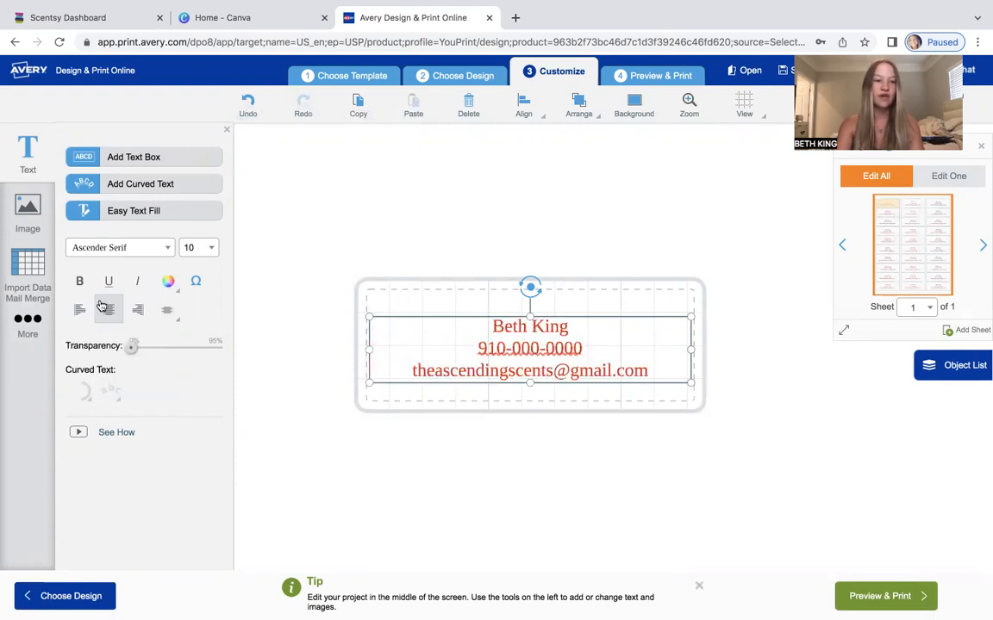
click(108, 245)
click(90, 295)
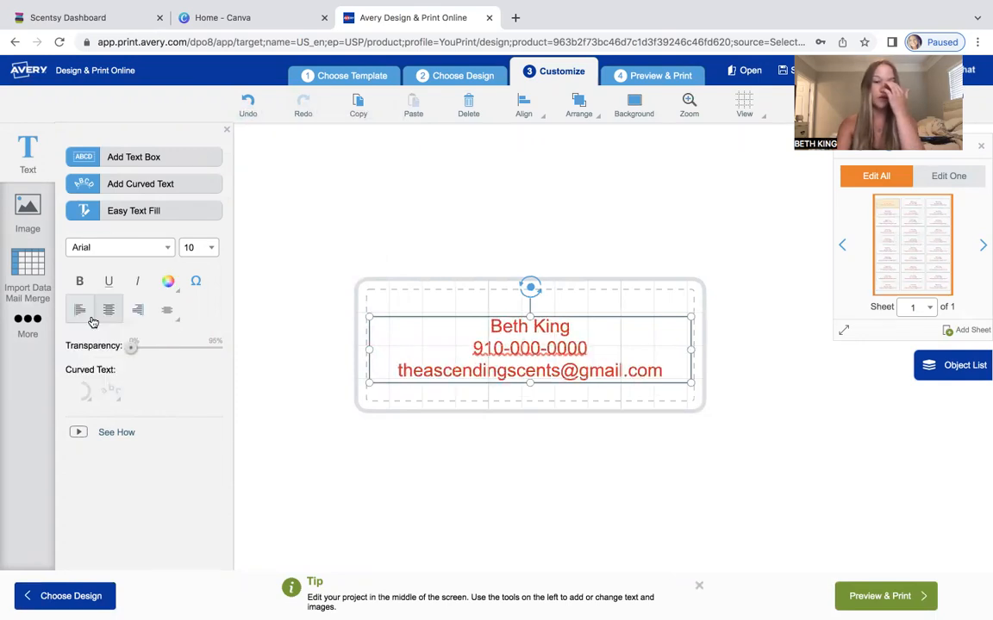
Browse the image categories of the Avery Gallery in the Add Image dialog, then close it.
click(30, 221)
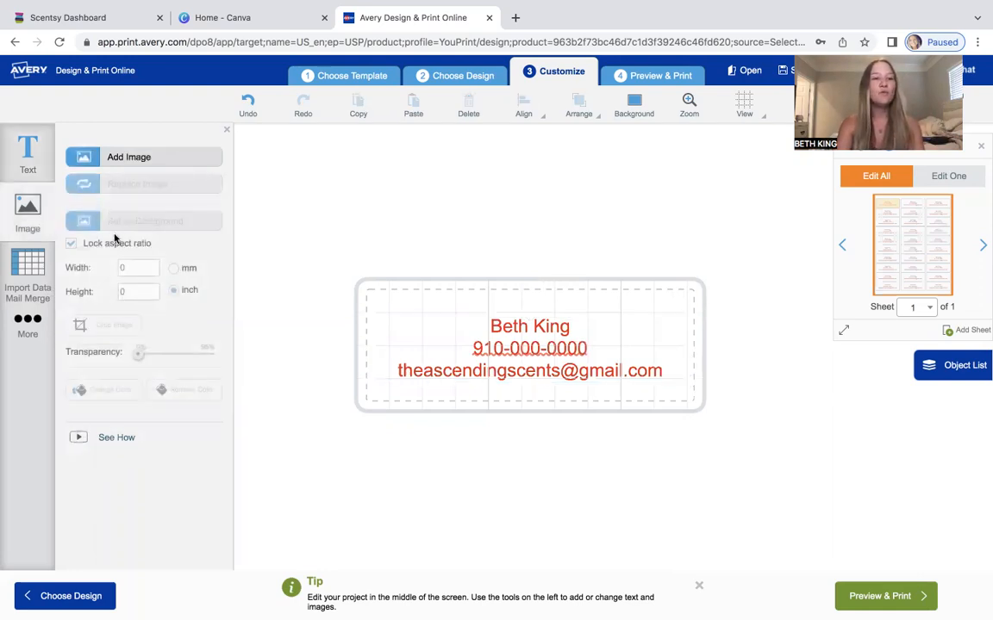
click(145, 160)
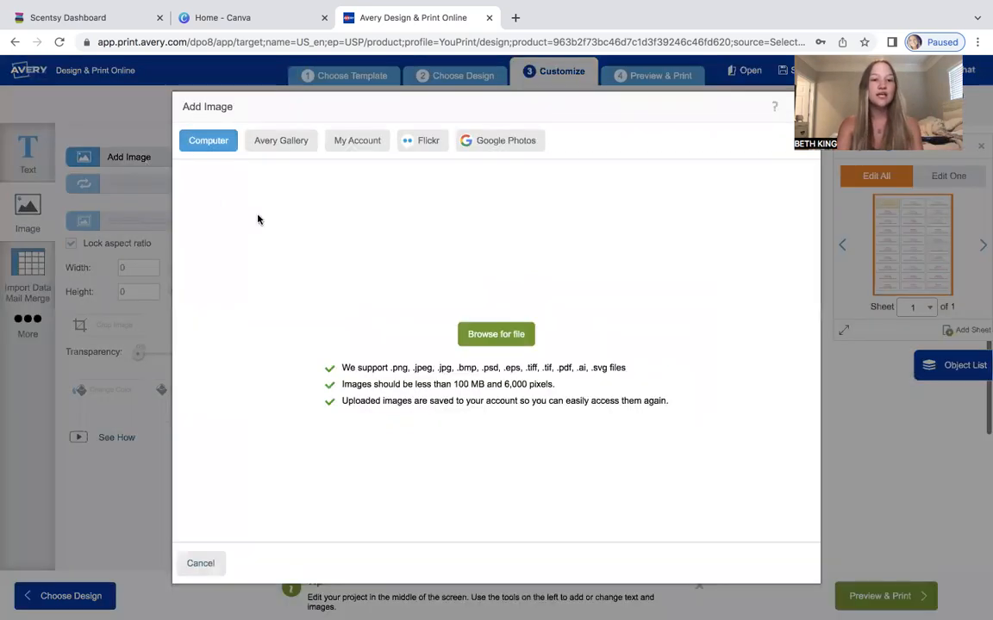
click(261, 141)
scroll(510, 341, down, 1)
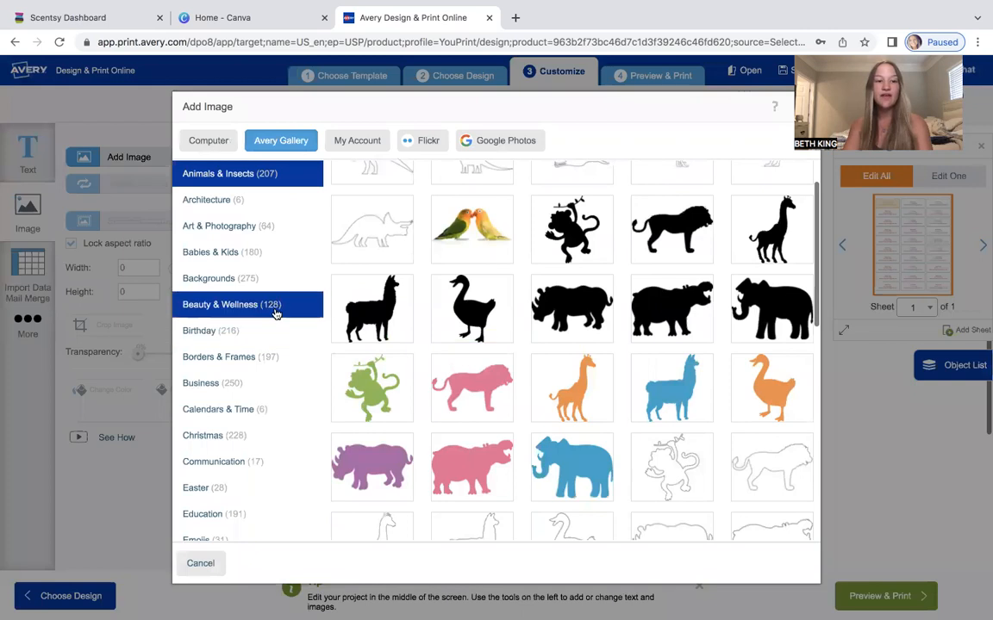
click(261, 330)
scroll(261, 276, down, 1)
click(228, 241)
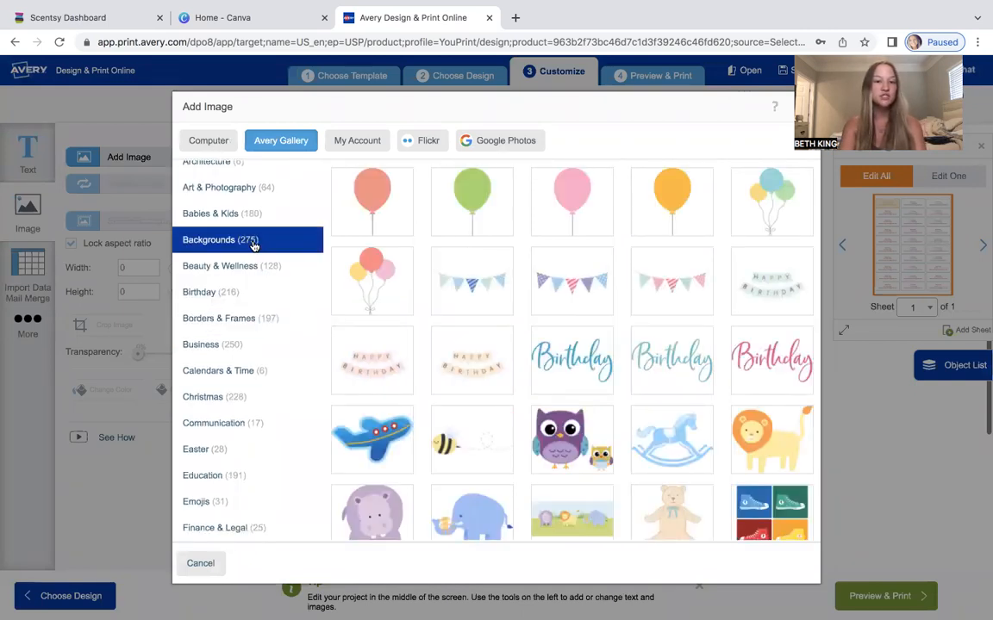
scroll(255, 250, down, 2)
click(244, 289)
scroll(242, 336, down, 2)
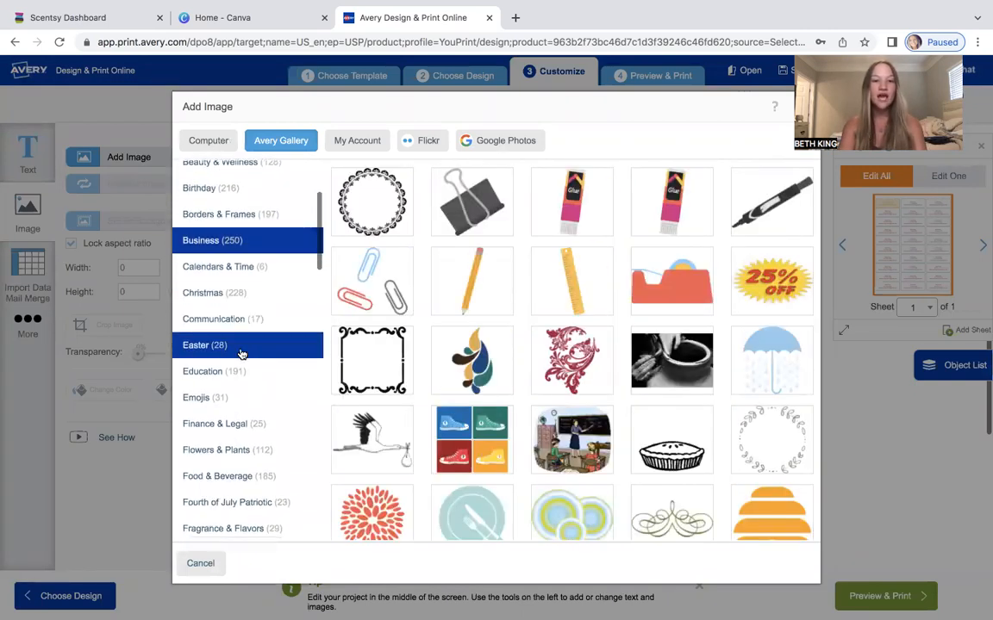
click(240, 353)
scroll(241, 352, down, 1)
scroll(241, 355, down, 2)
click(241, 368)
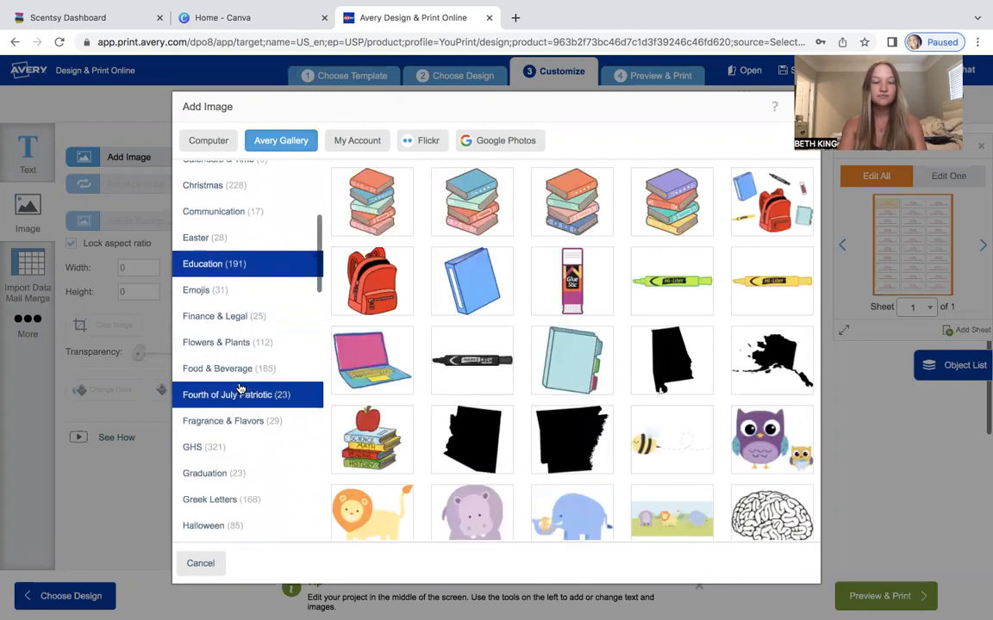
click(242, 393)
scroll(242, 393, down, 2)
click(240, 402)
scroll(240, 415, down, 2)
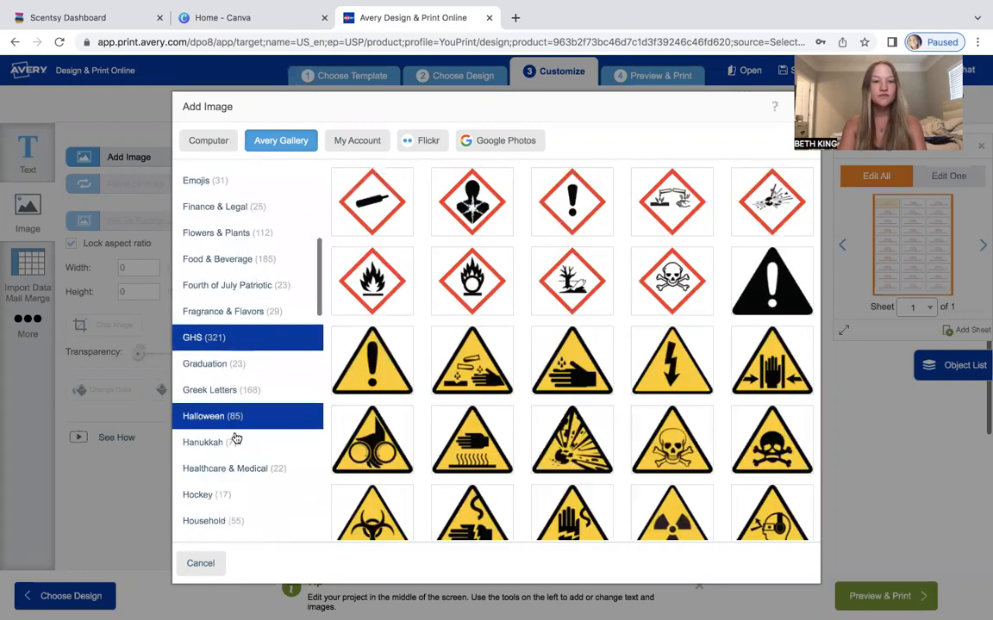
click(234, 436)
scroll(235, 436, down, 2)
click(264, 216)
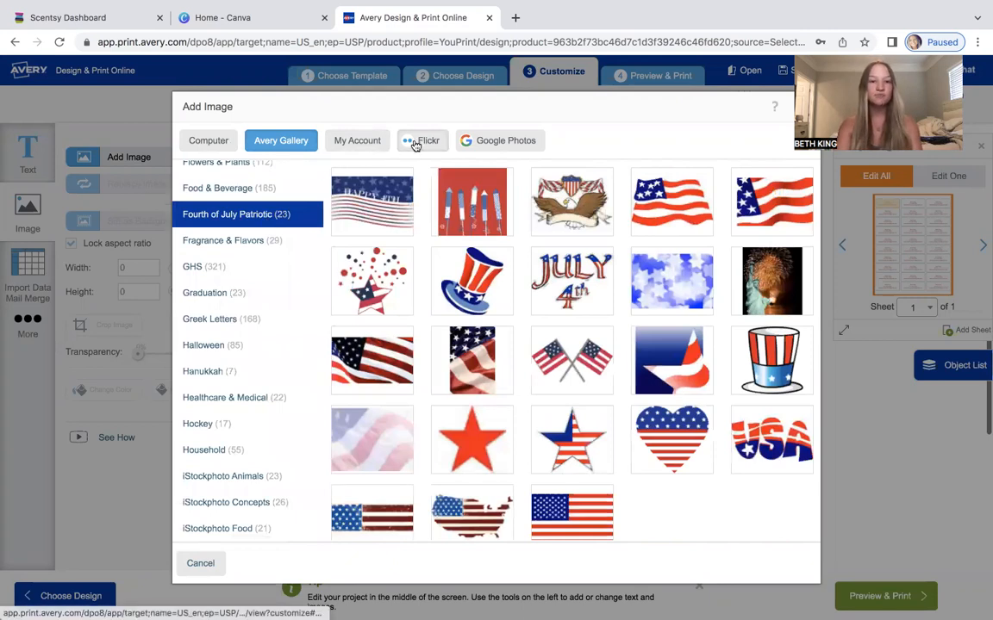
click(211, 145)
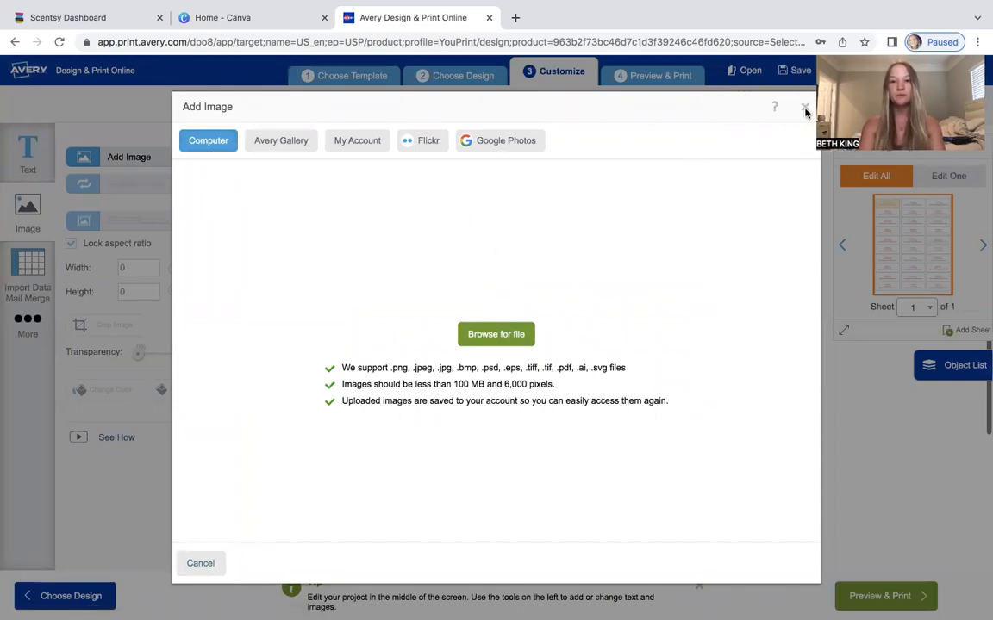
click(804, 108)
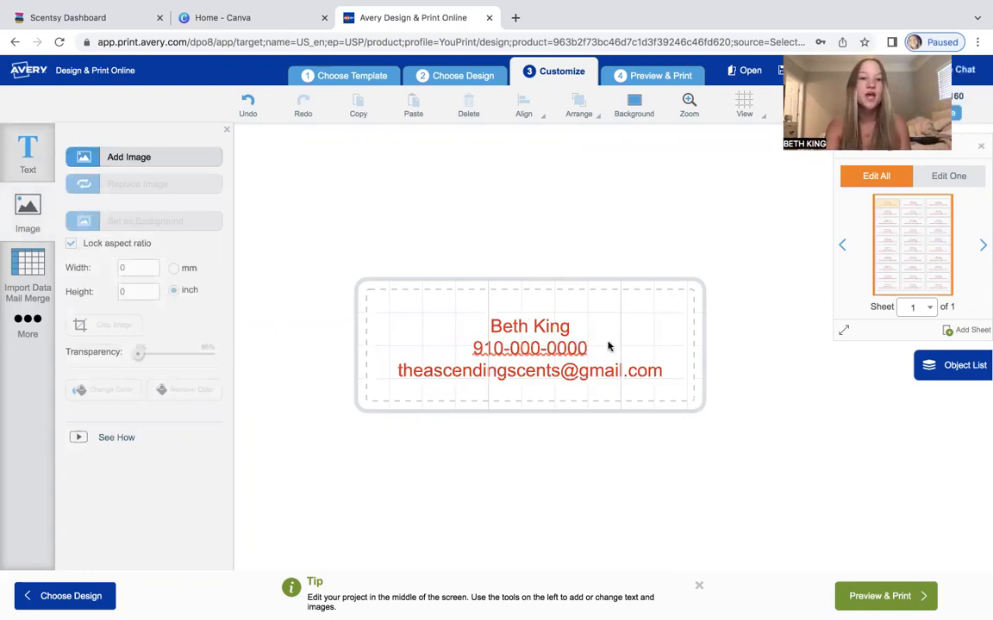
Move on to previewing the label sheet and choose to print it yourself.
click(561, 372)
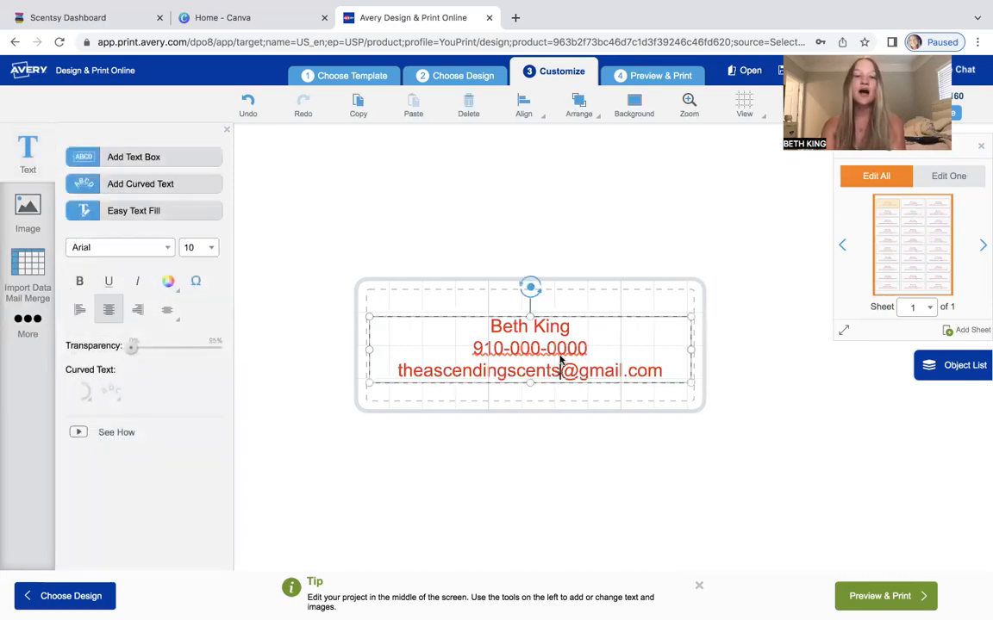
click(663, 372)
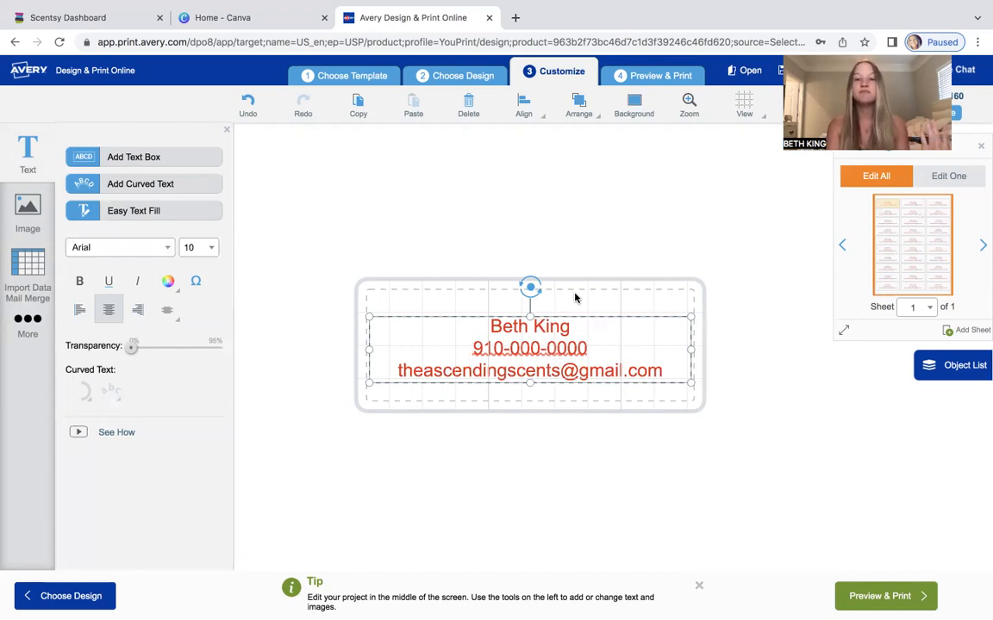
click(885, 597)
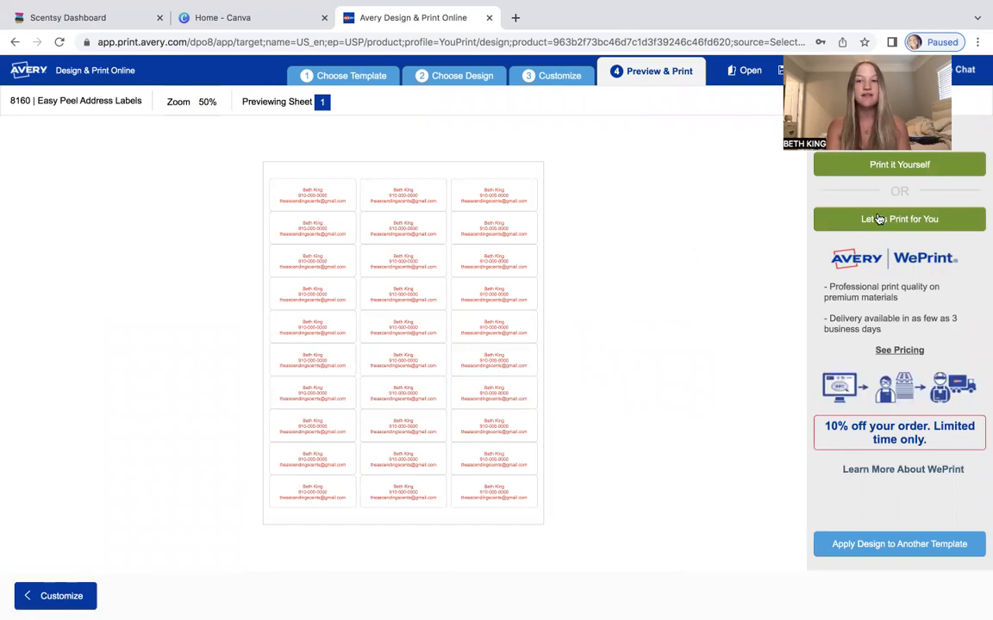
click(906, 168)
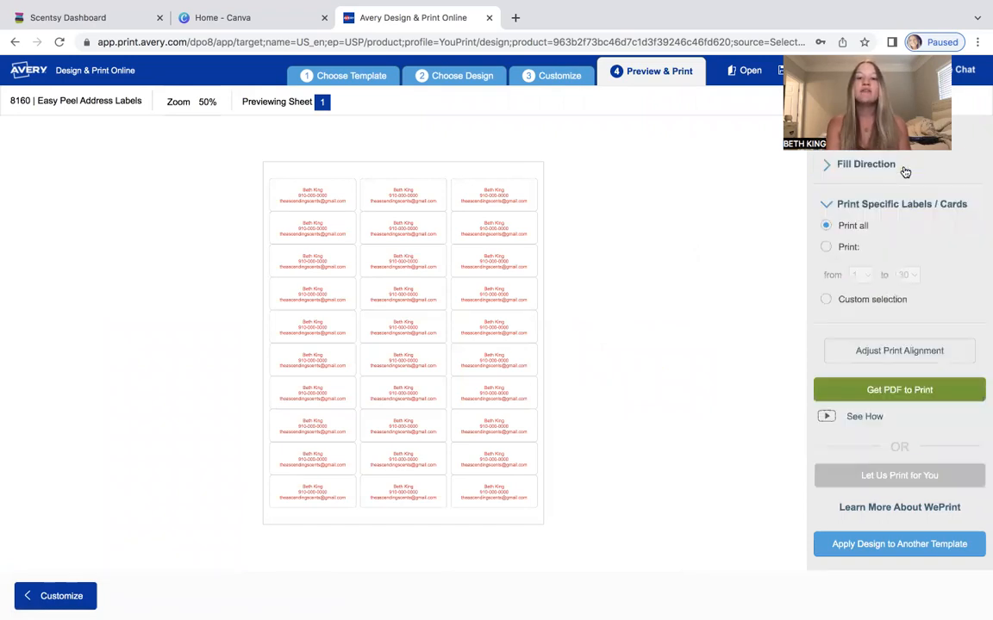
Request the PDF to print, saving the project to the account under the name EVERYTHING LABEL.
click(923, 392)
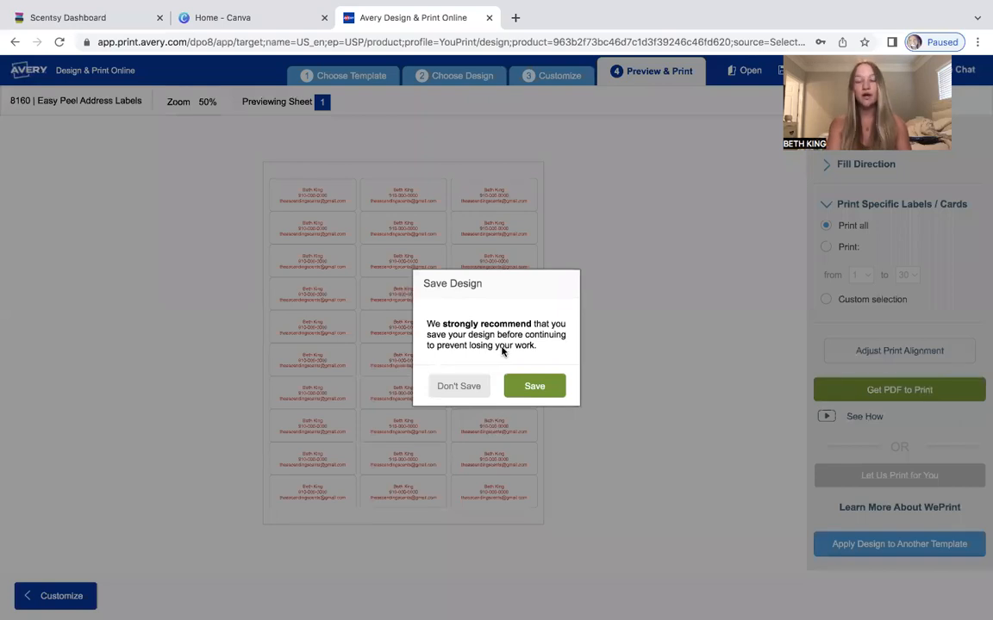
click(536, 386)
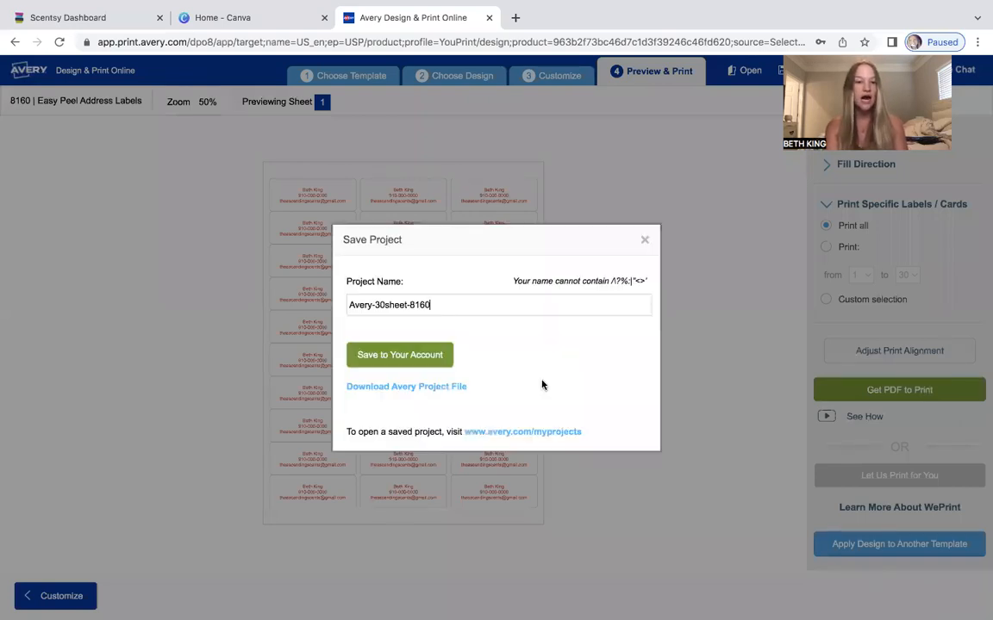
drag(495, 310, 228, 310)
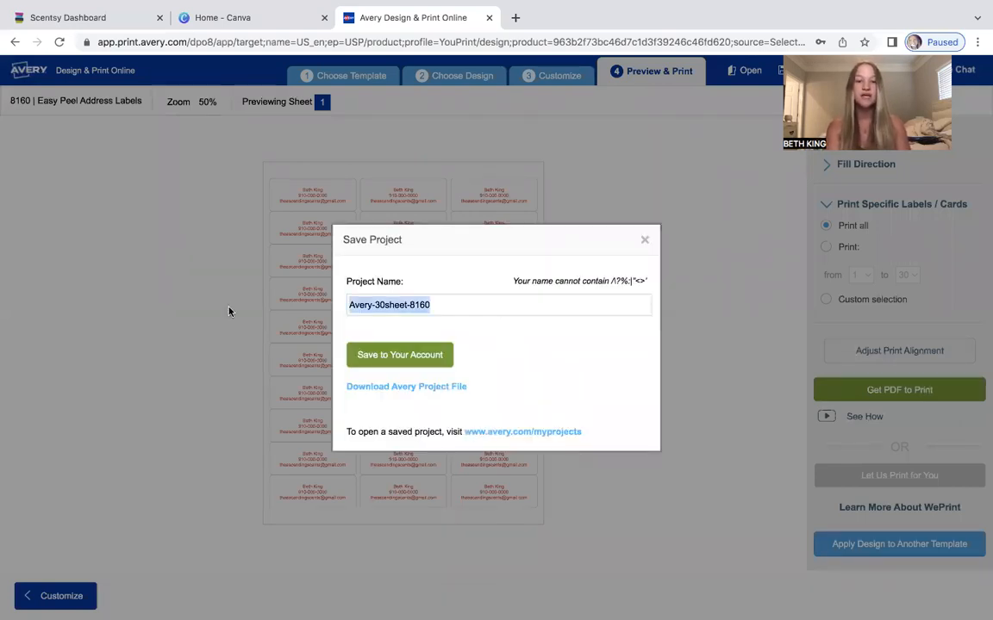
key(BackSpace)
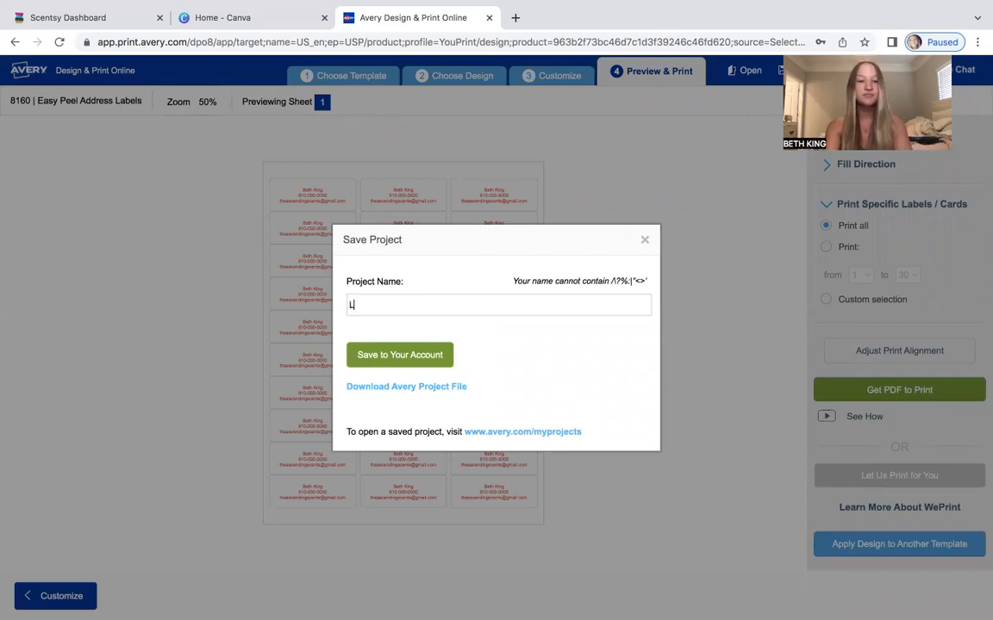
text(A)
key(BackSpace)
key(BackSpace)
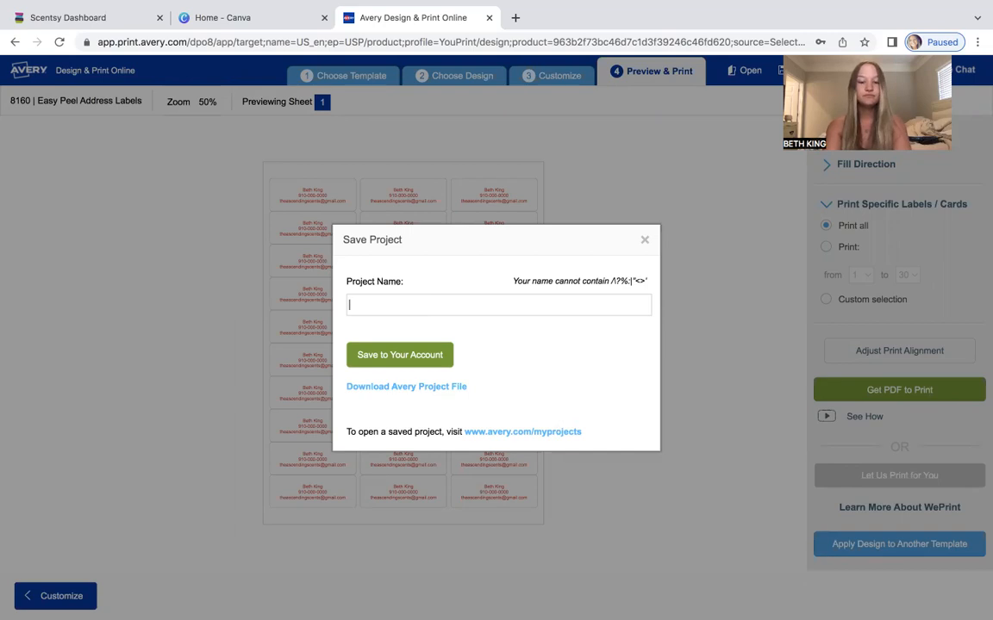
text(EVERYTHING LABEL)
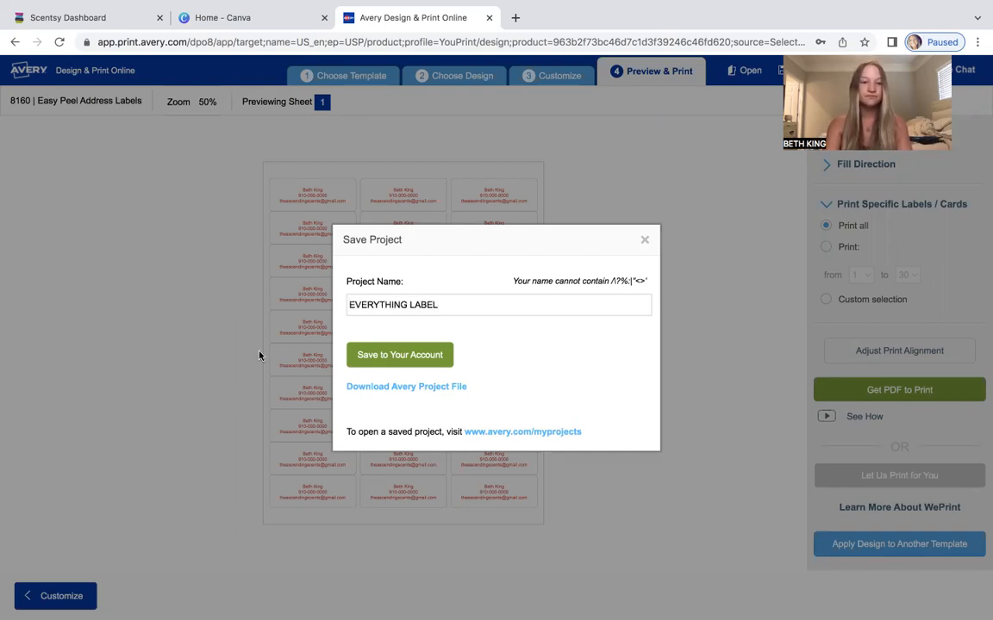
click(399, 355)
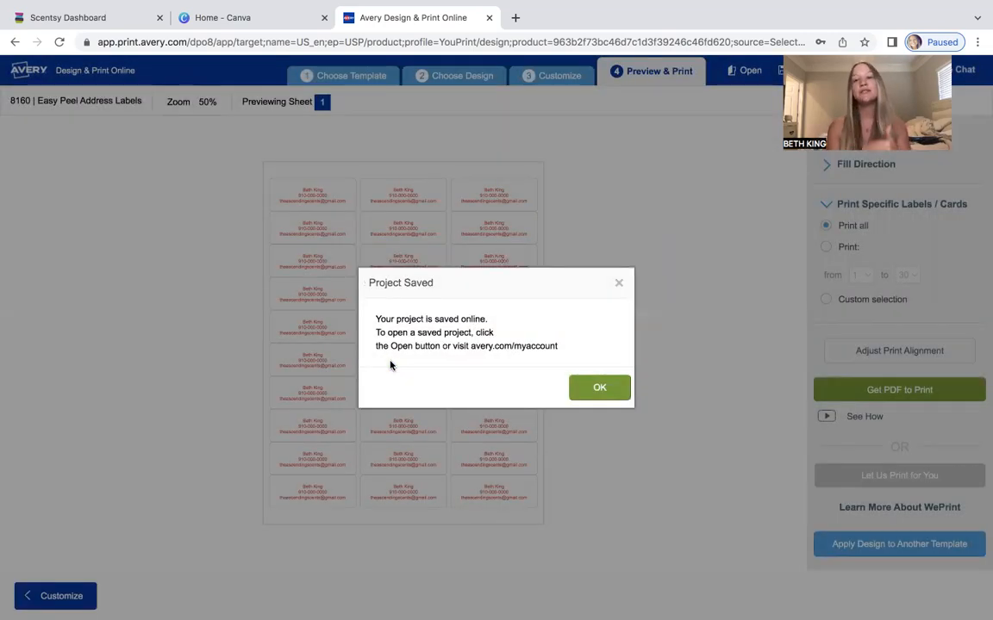
Dismiss the project-saved message and close the generated PDF tab.
click(593, 392)
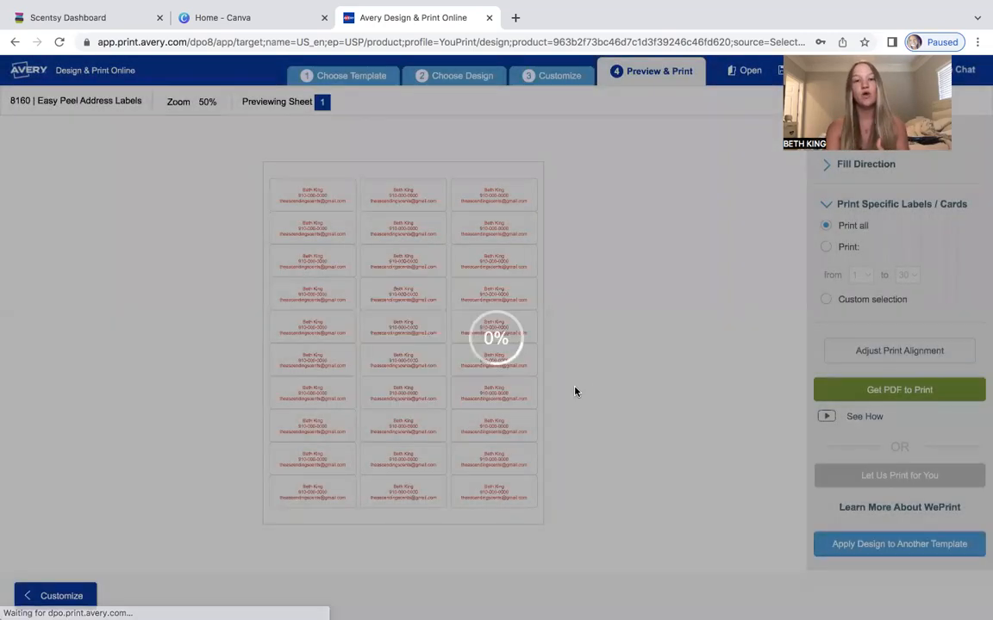
click(572, 408)
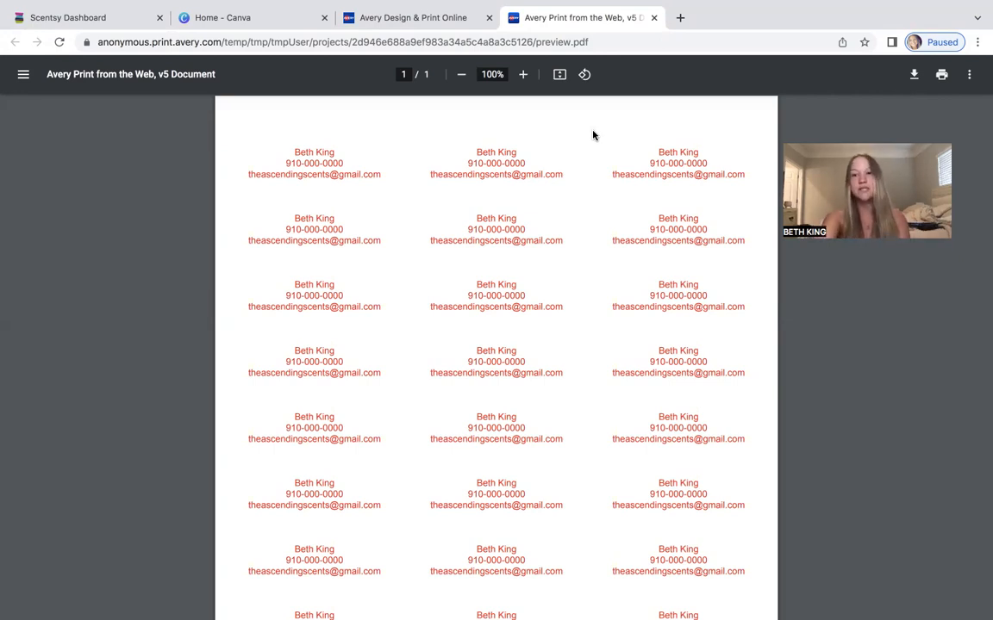
click(654, 18)
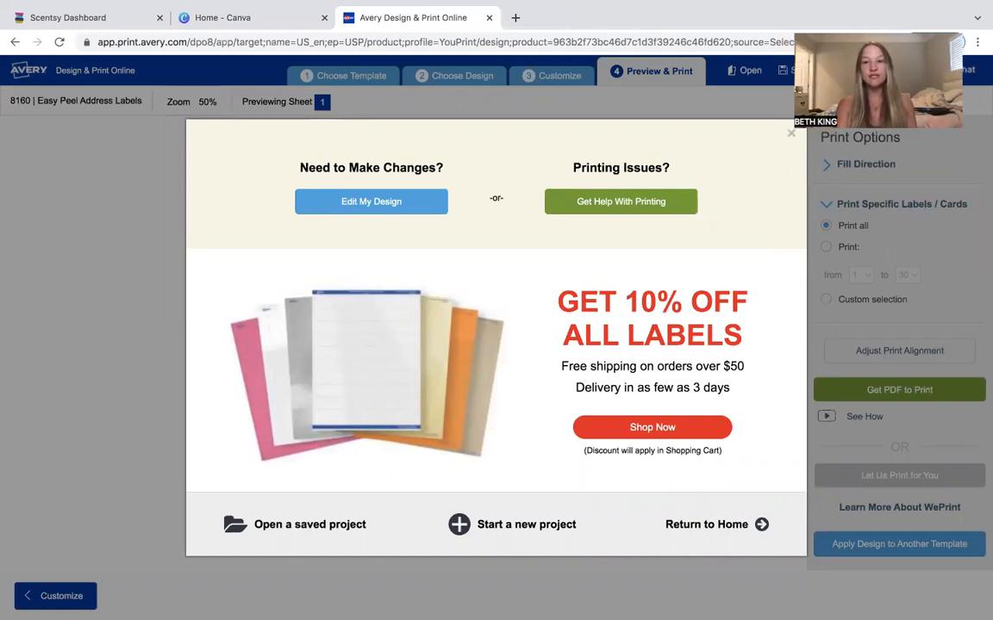
Close the promotional popup and the Avery design tab, confirming to leave the site.
click(791, 133)
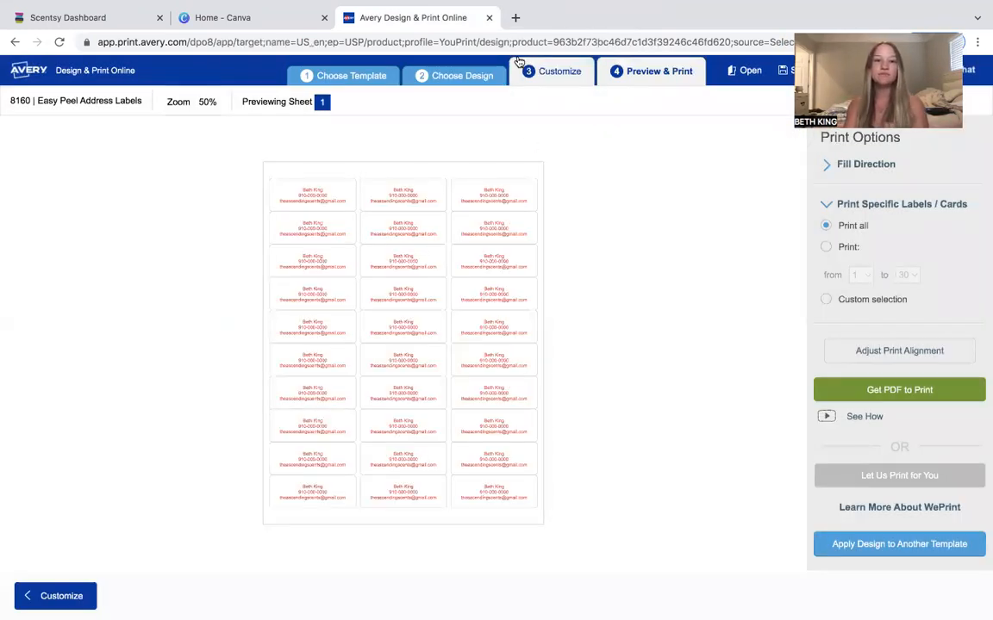
click(489, 17)
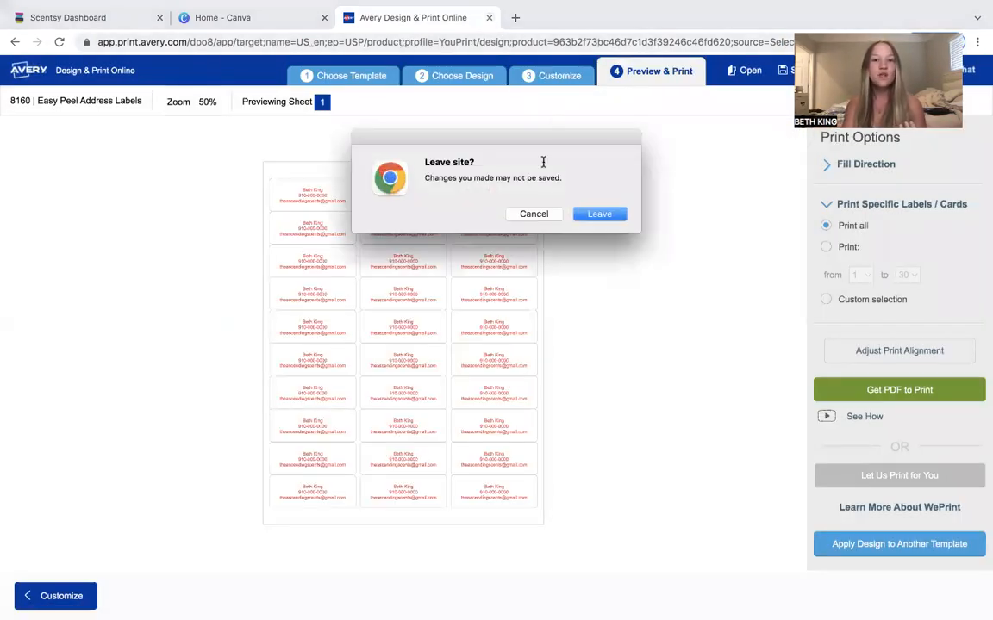
click(590, 223)
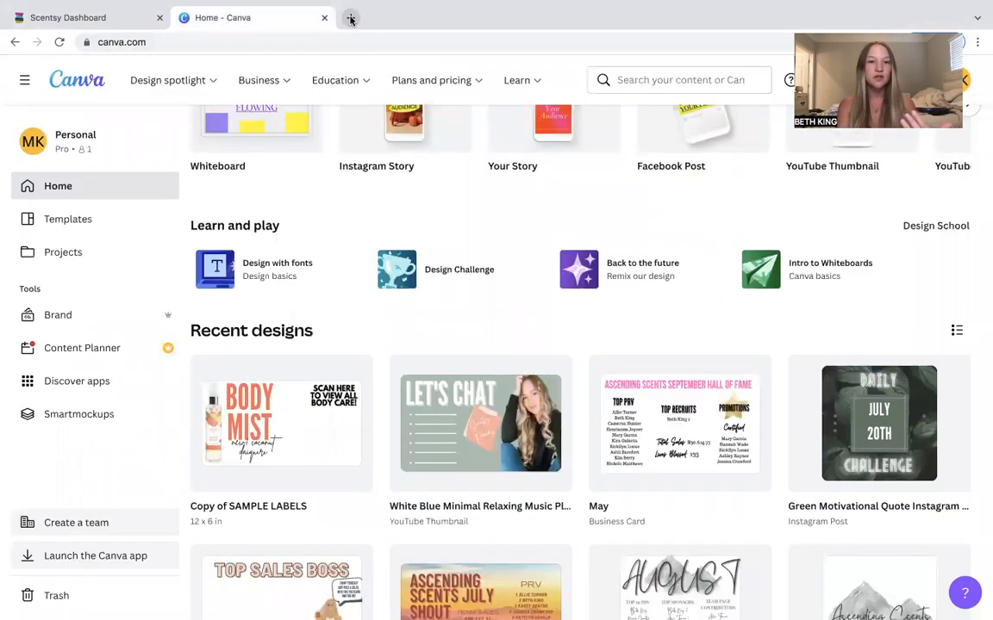
Open avery.com in a new browser tab.
click(350, 17)
text(AVERY)
key(Return)
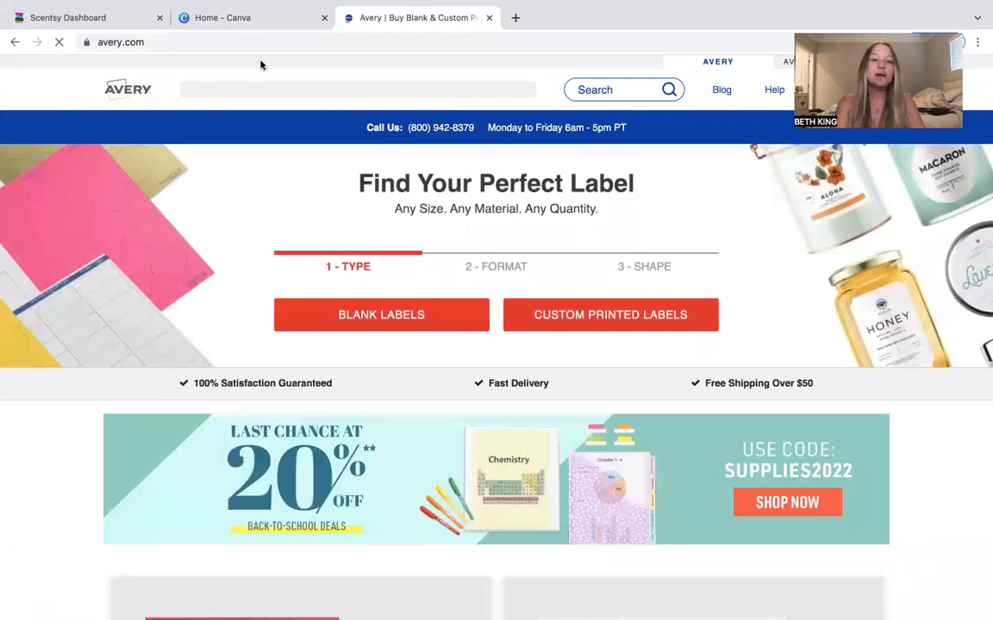
right_click(250, 21)
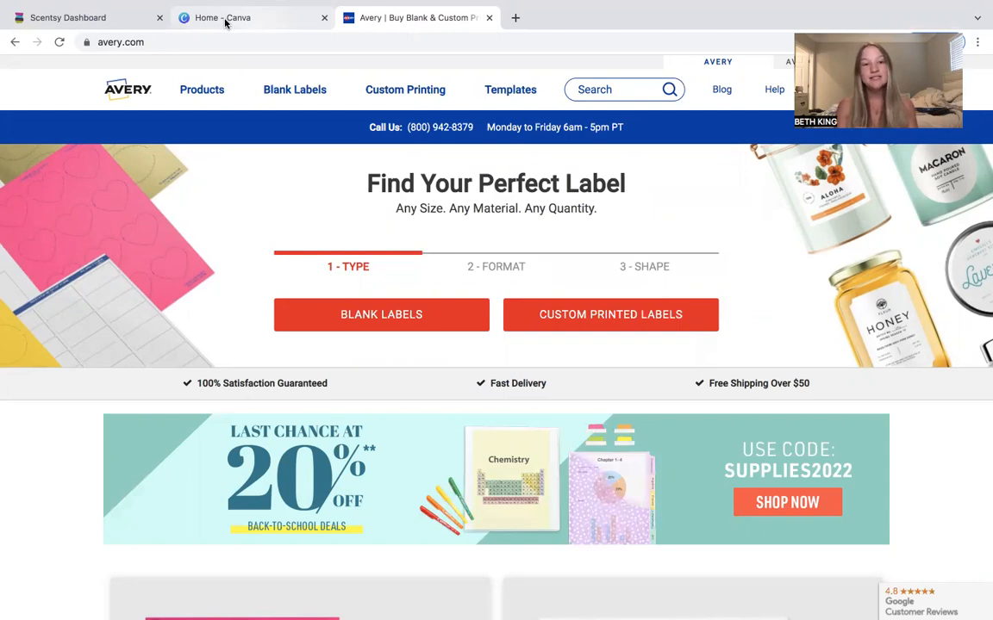
Switch to Canva and open the Copy of SAMPLE LABELS design from recent designs.
click(225, 22)
mouse_move(248, 91)
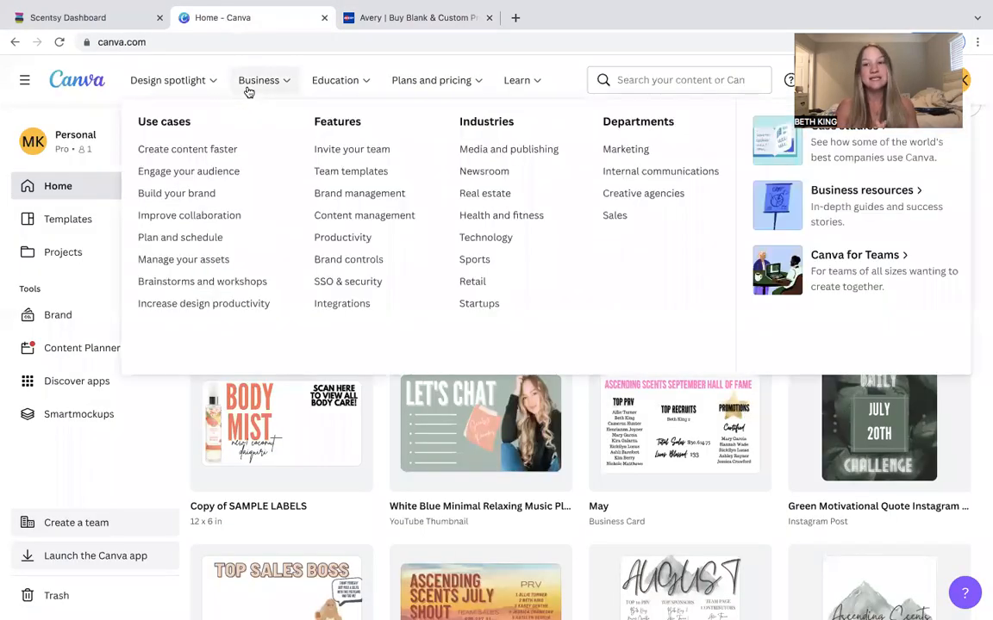
scroll(291, 478, down, 3)
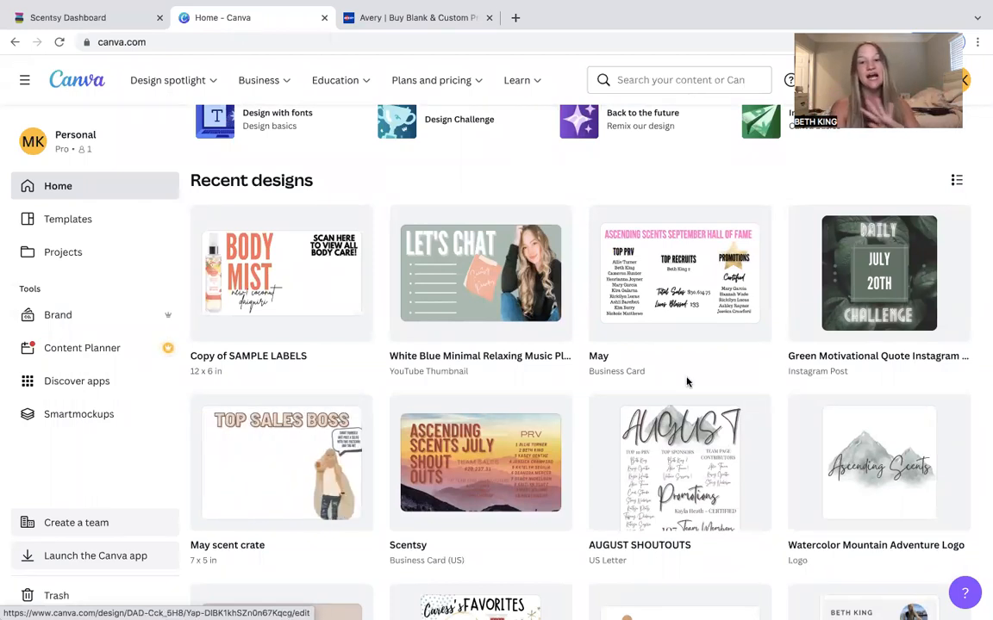
scroll(687, 381, down, 5)
scroll(687, 381, up, 5)
scroll(687, 381, down, 1)
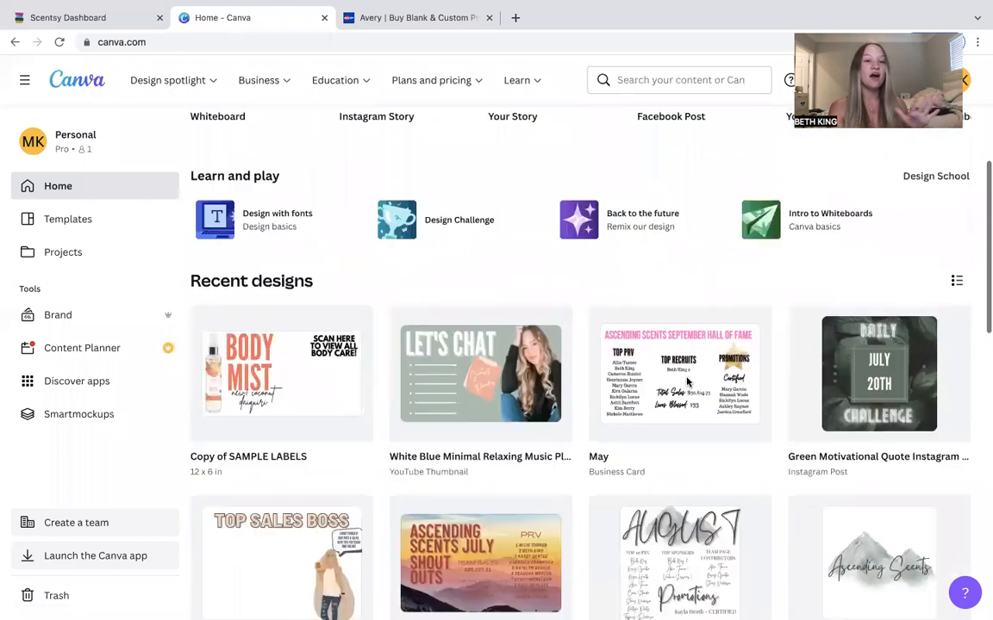
scroll(687, 381, down, 1)
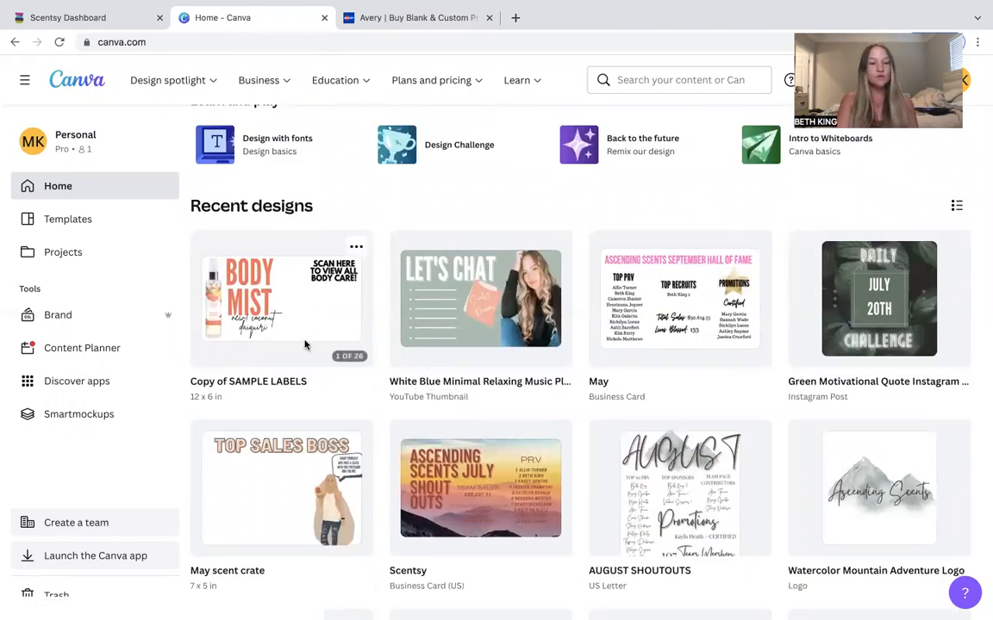
click(263, 334)
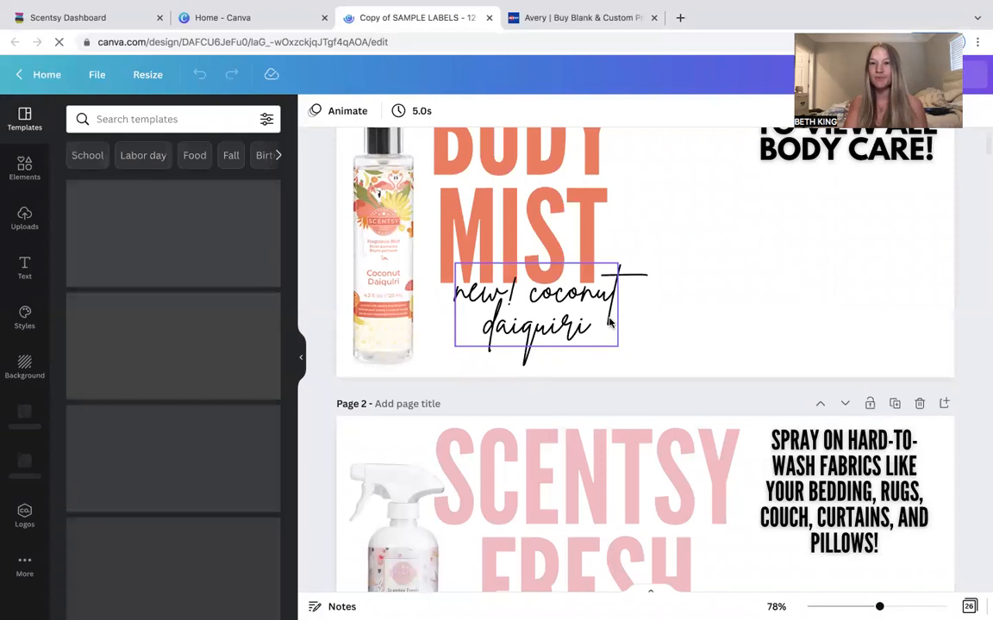
Scroll through the pages of the sample labels design to review them.
scroll(610, 321, down, 3)
scroll(609, 322, down, 1)
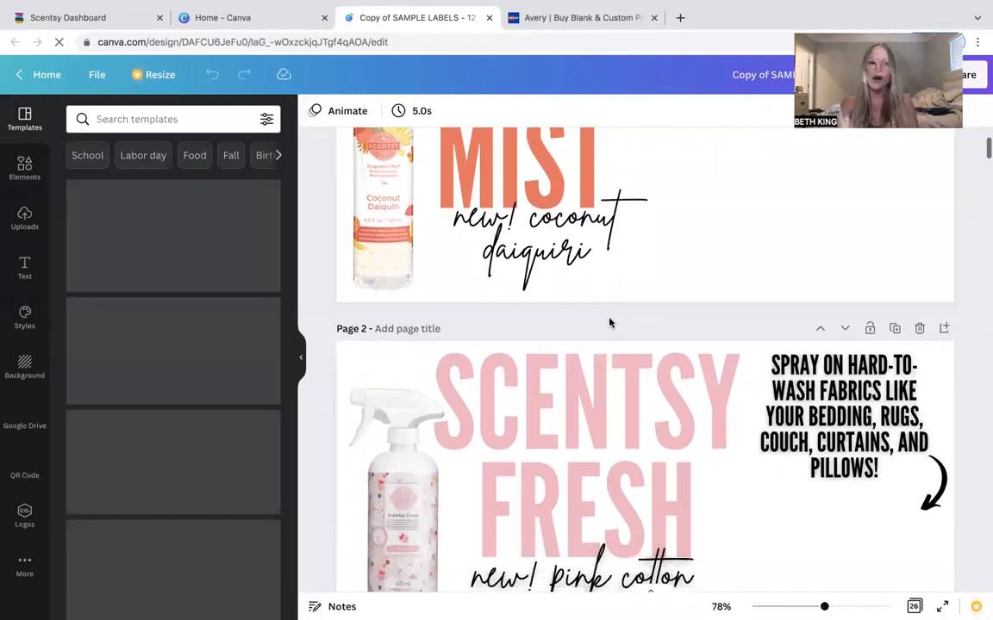
scroll(609, 322, down, 1)
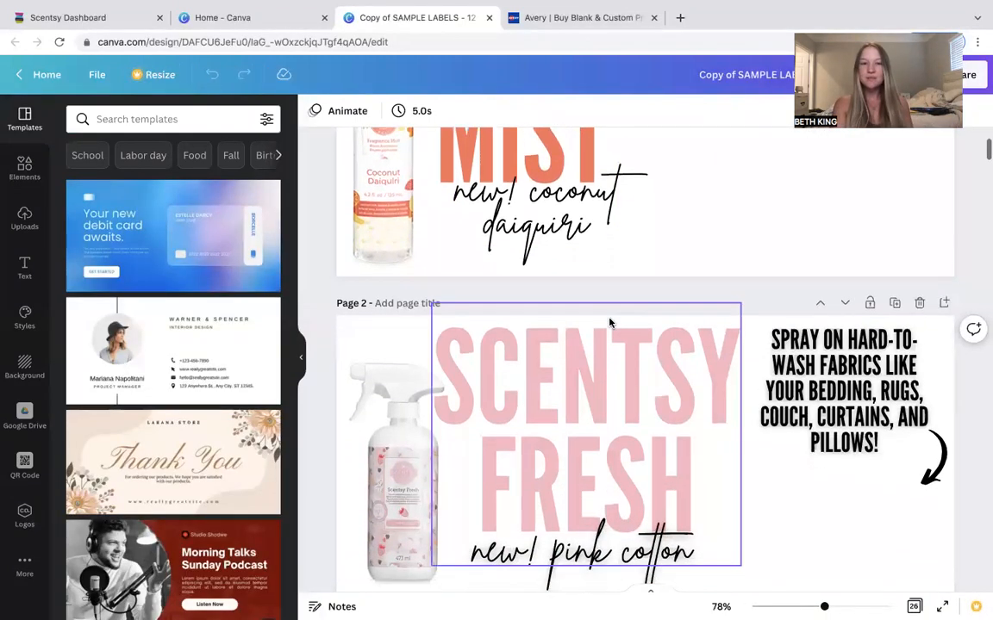
scroll(609, 322, down, 5)
scroll(609, 323, up, 2)
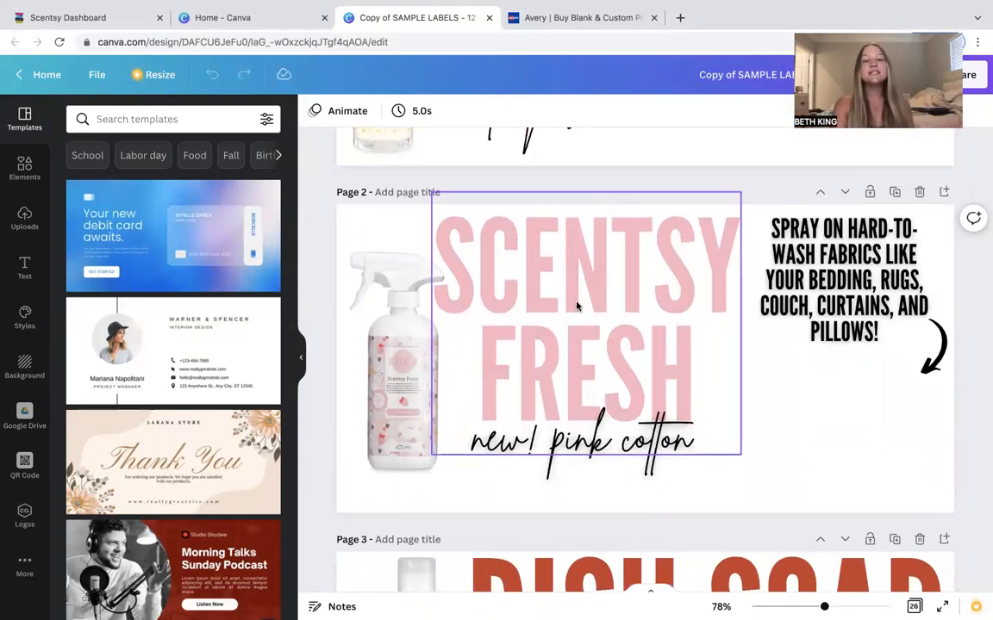
scroll(679, 405, up, 5)
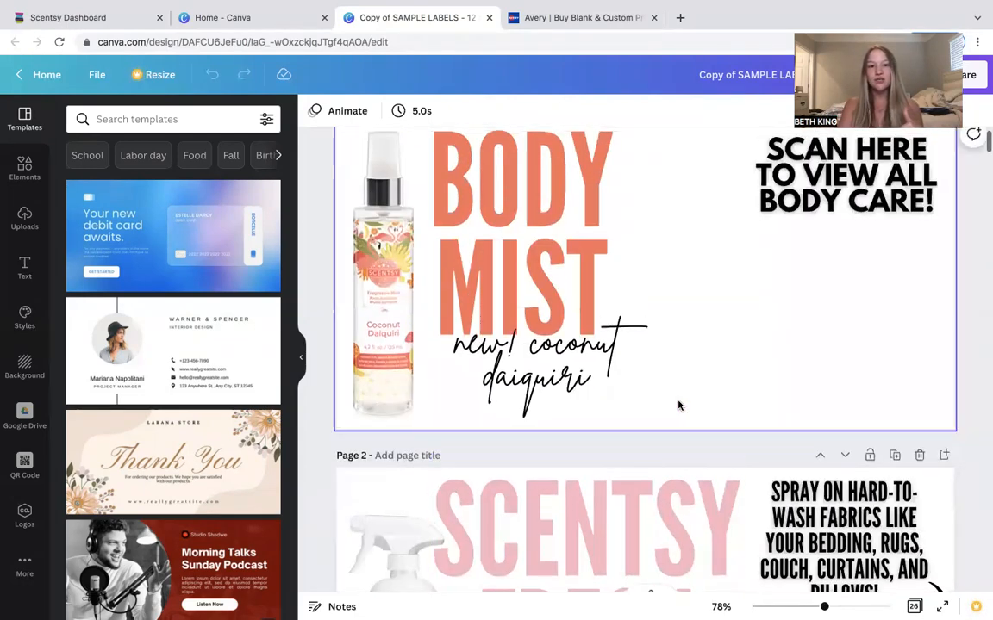
scroll(678, 405, down, 6)
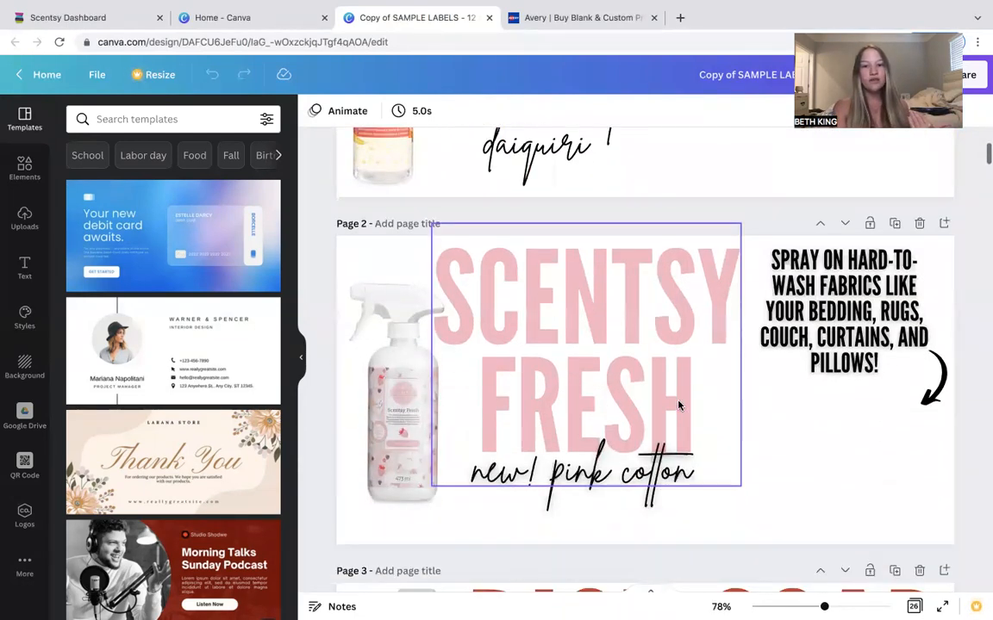
scroll(678, 405, down, 3)
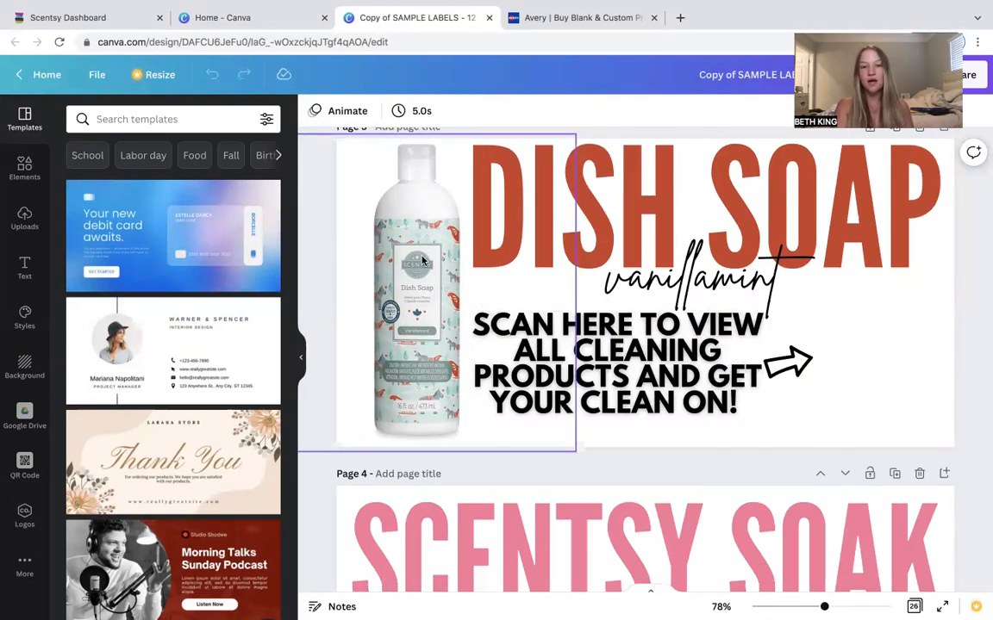
scroll(681, 345, down, 2)
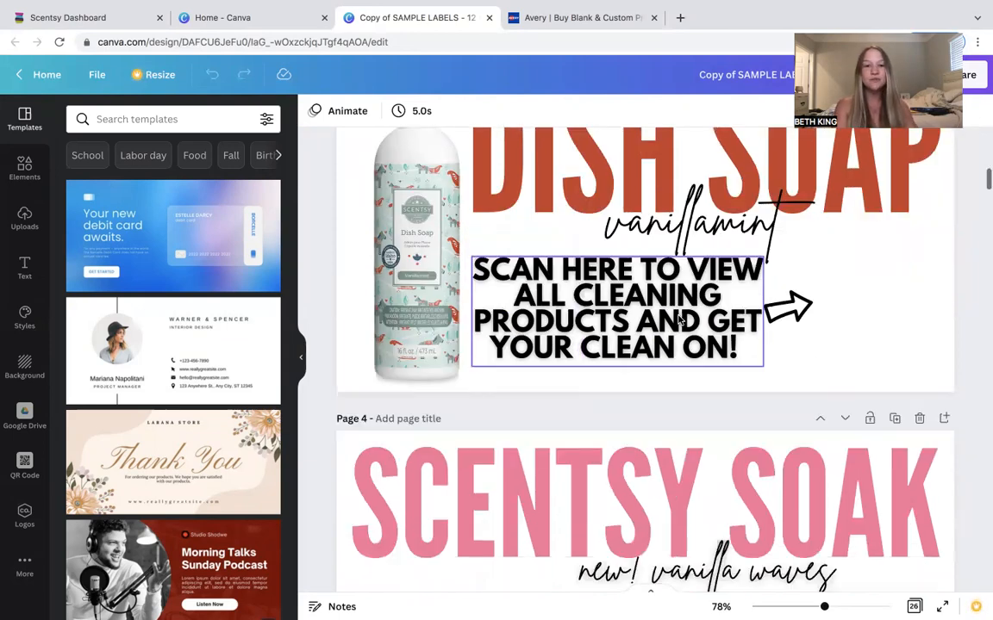
scroll(679, 319, down, 5)
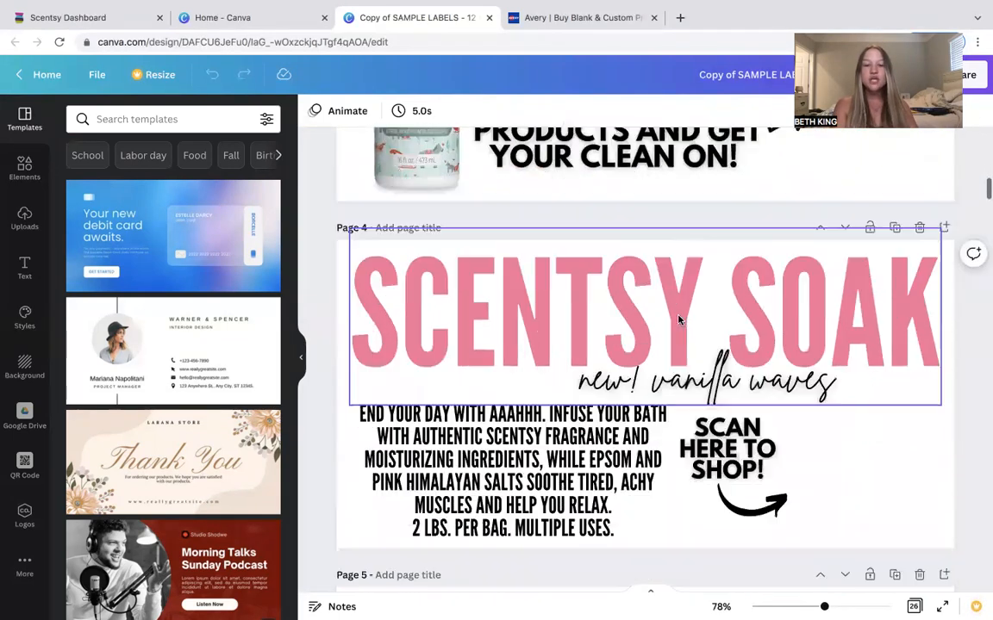
scroll(679, 320, down, 6)
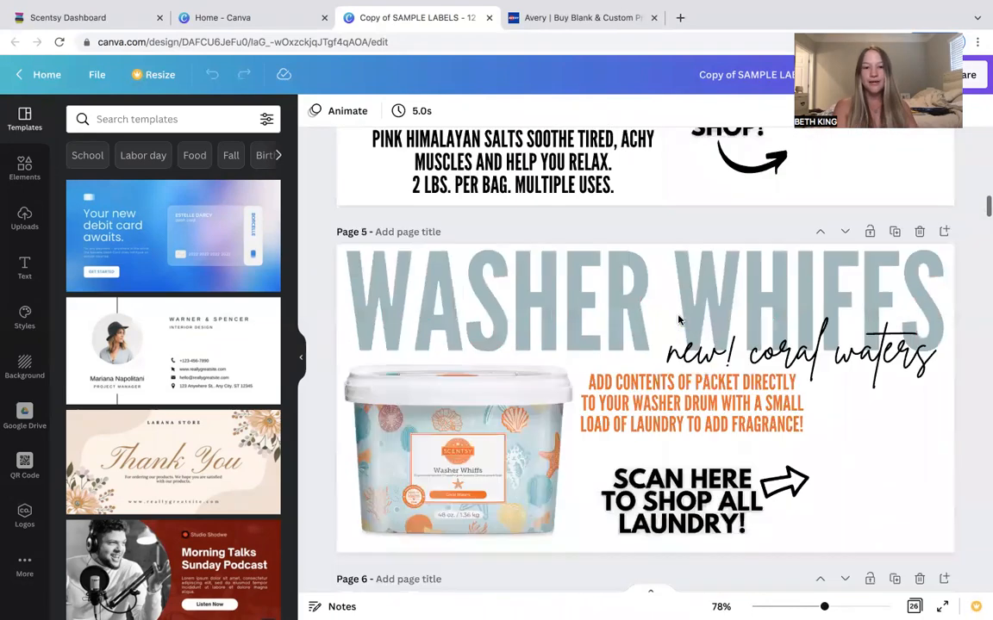
scroll(593, 280, down, 1)
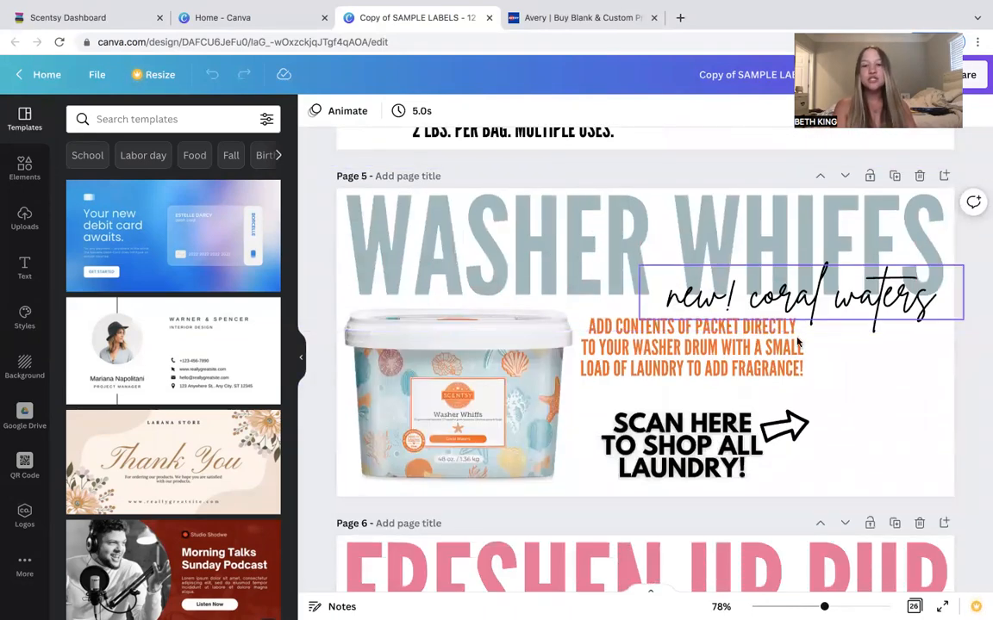
scroll(754, 360, down, 2)
scroll(755, 361, down, 12)
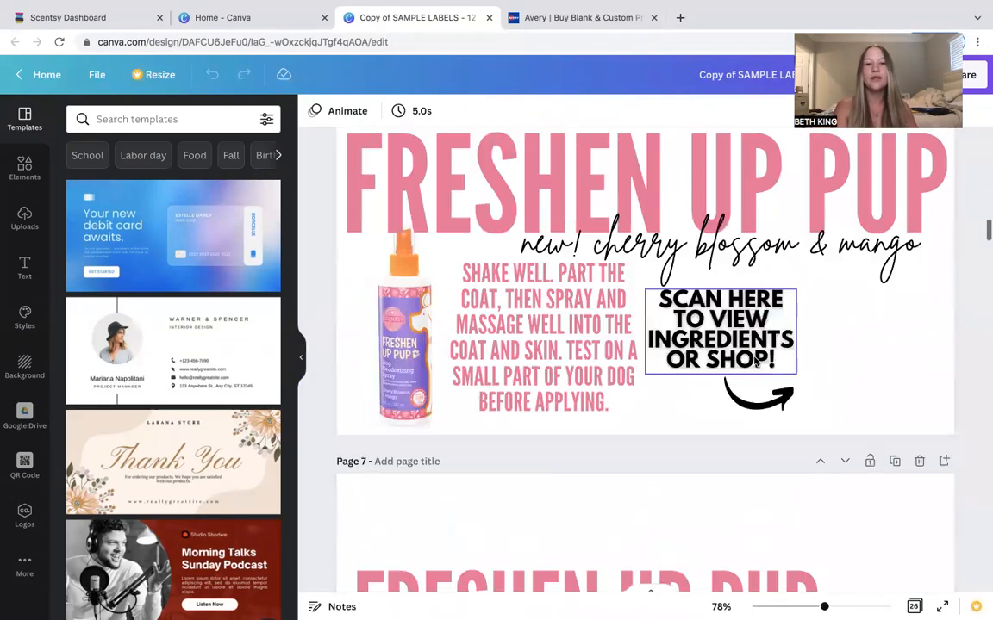
Delete the FRESHEN UP PUP heading and the cherry blossom script text from page 7.
scroll(755, 360, down, 3)
scroll(755, 360, up, 3)
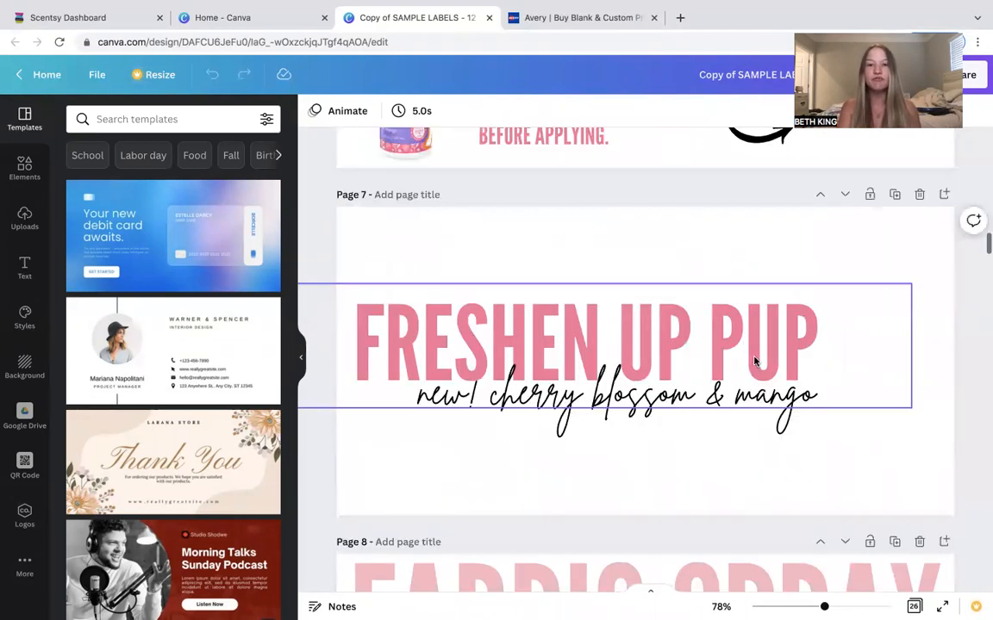
click(741, 341)
key(Delete)
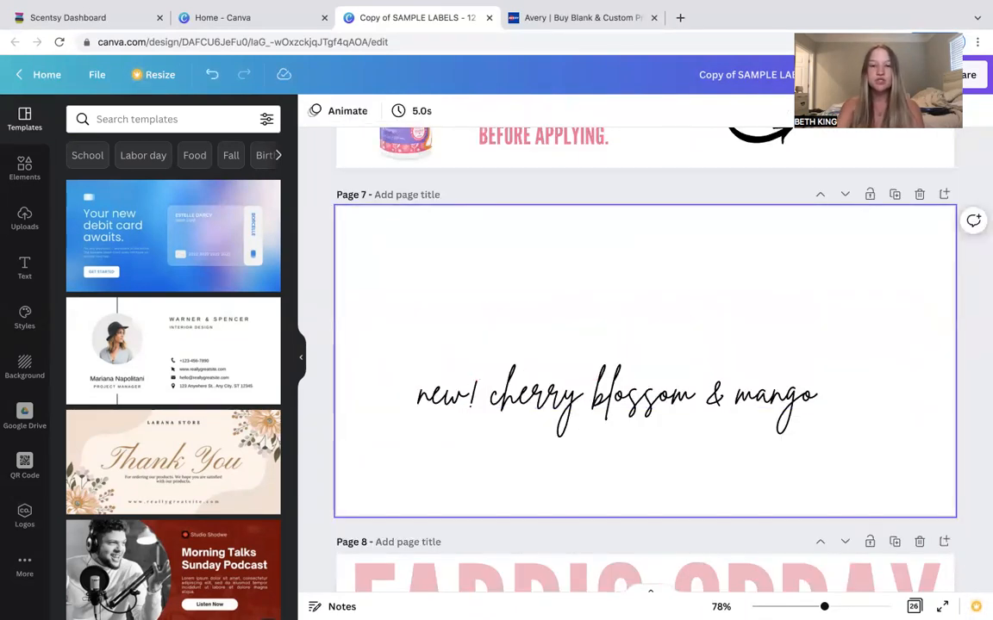
click(694, 384)
key(Delete)
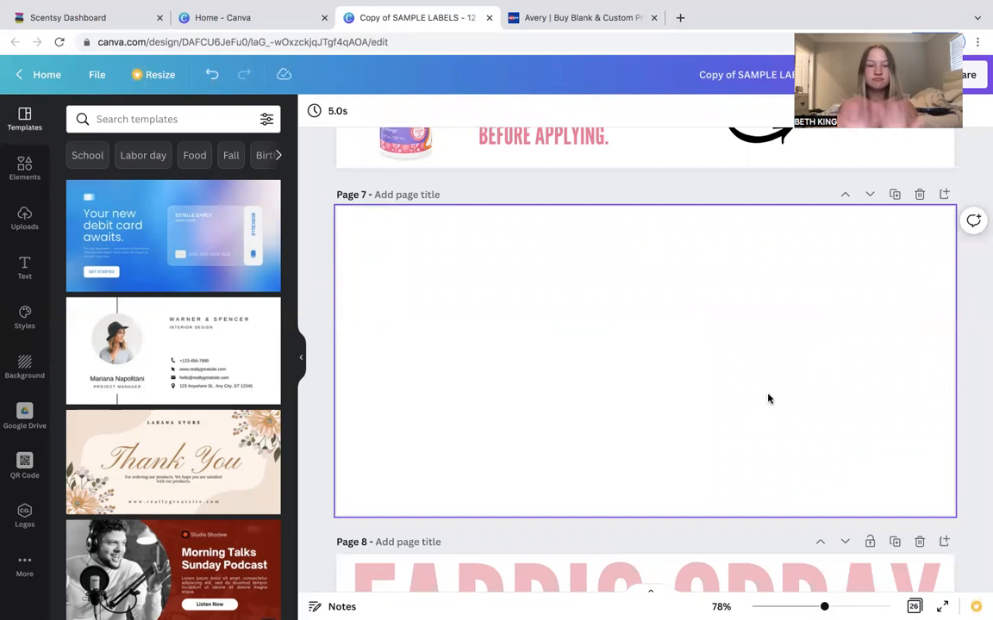
scroll(768, 399, up, 10)
scroll(769, 399, down, 10)
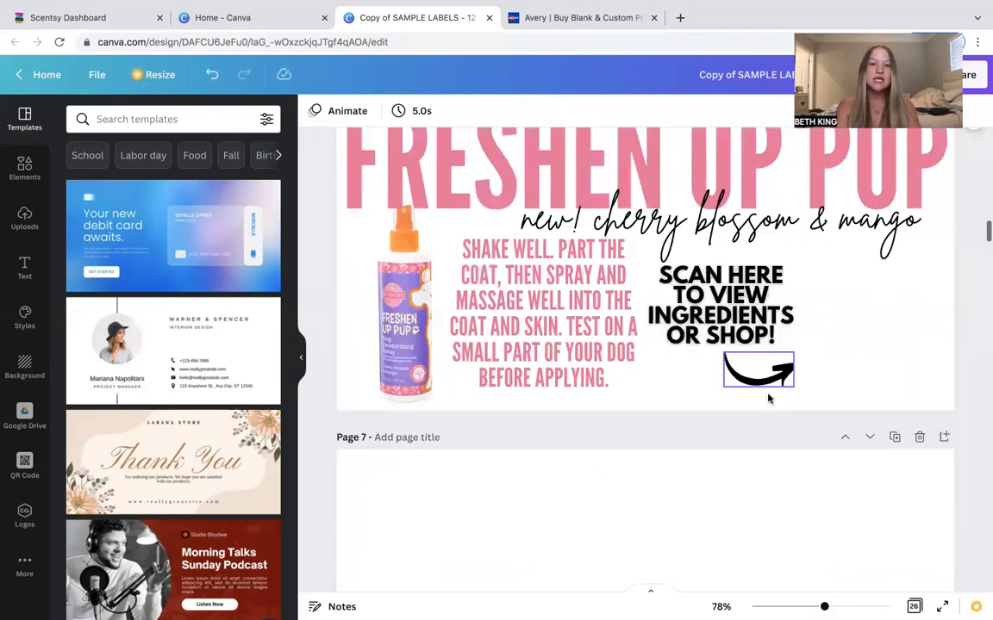
scroll(769, 399, down, 1)
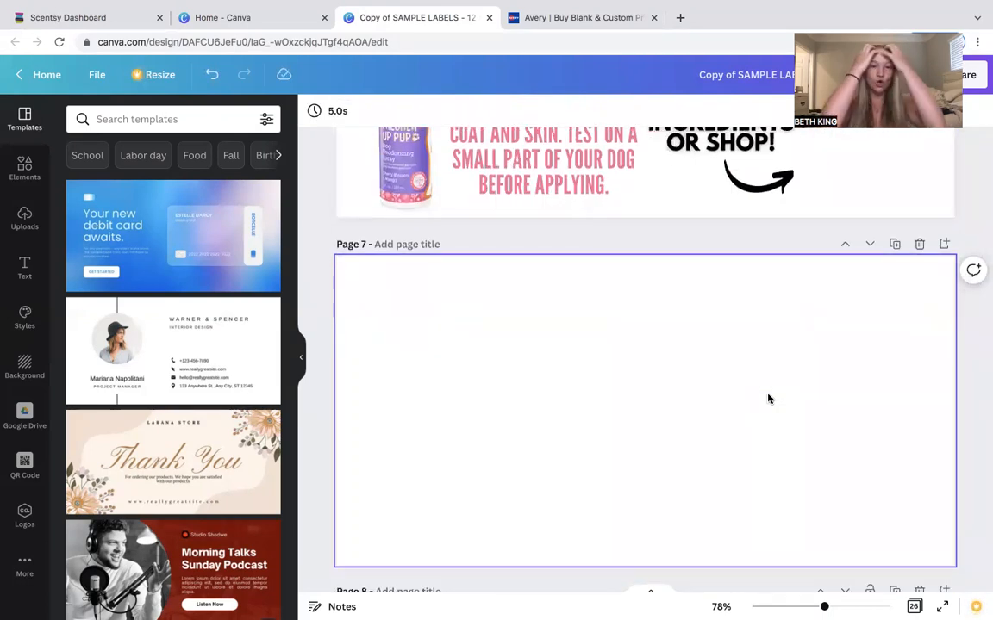
scroll(769, 399, down, 2)
scroll(769, 399, up, 2)
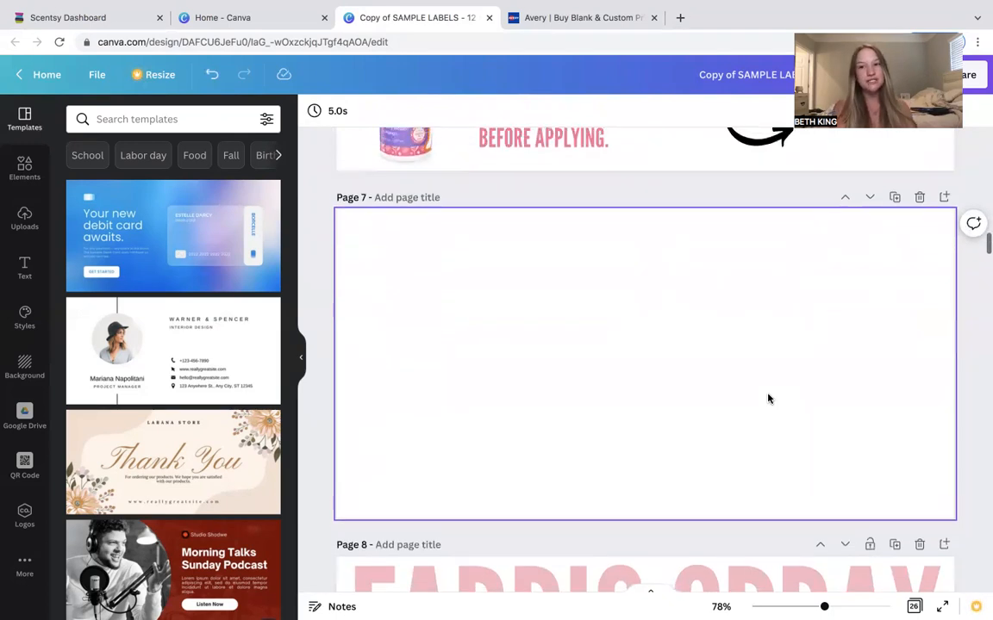
scroll(769, 399, down, 1)
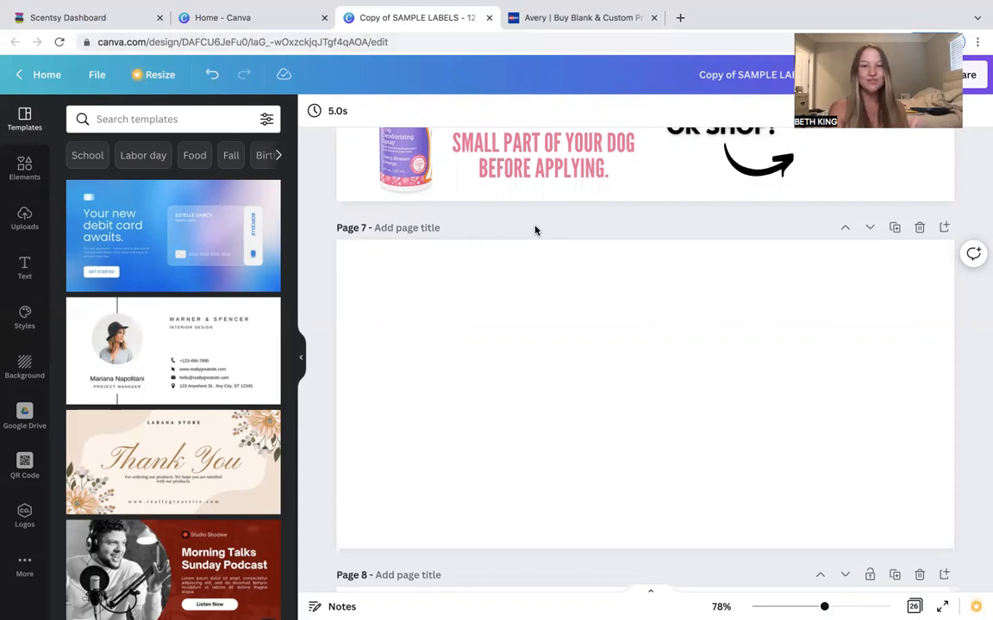
scroll(510, 380, up, 3)
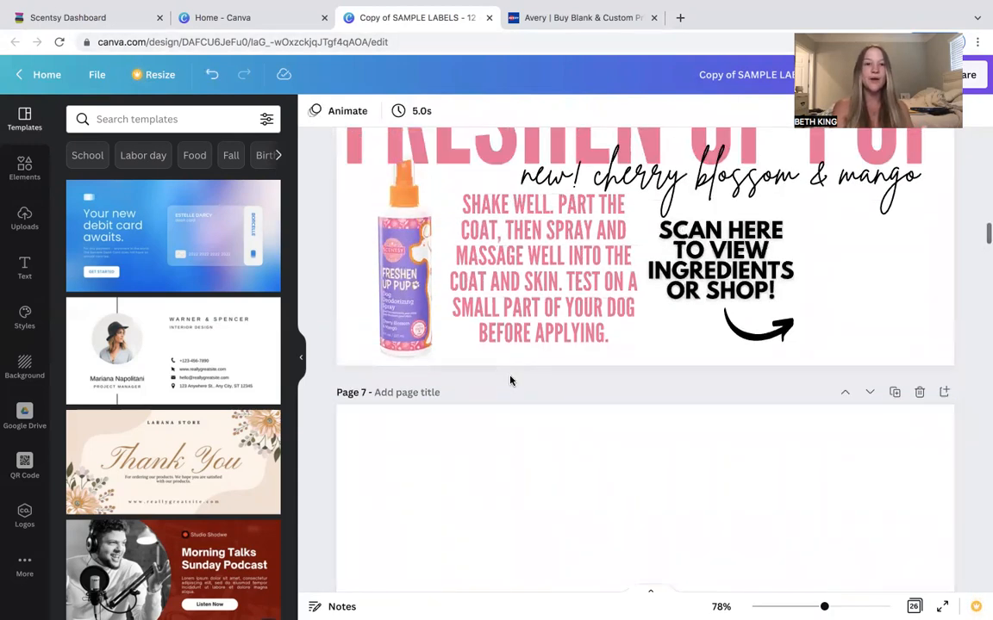
scroll(509, 381, down, 2)
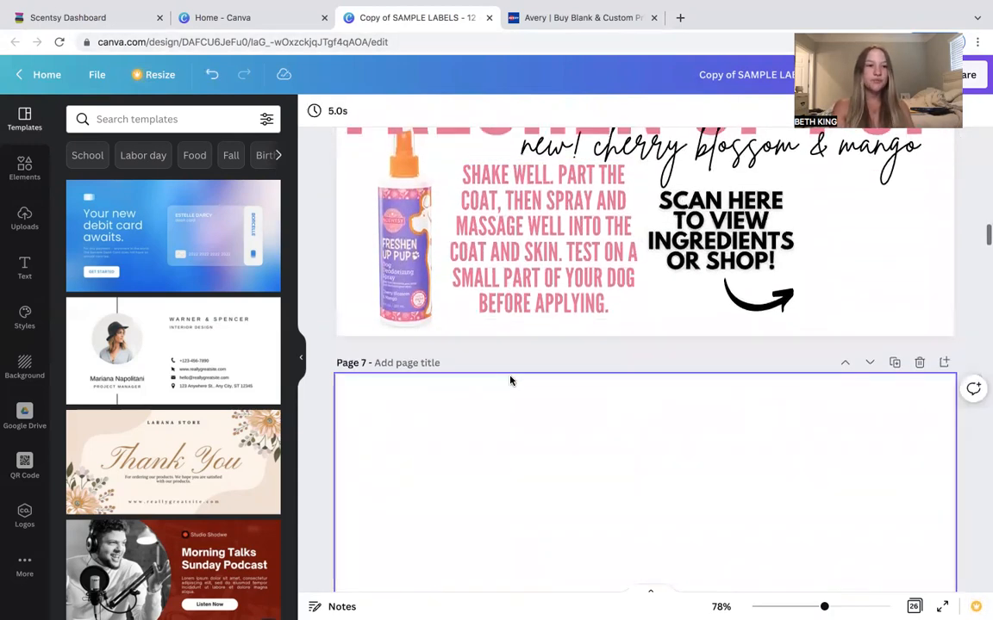
scroll(509, 381, down, 1)
click(24, 263)
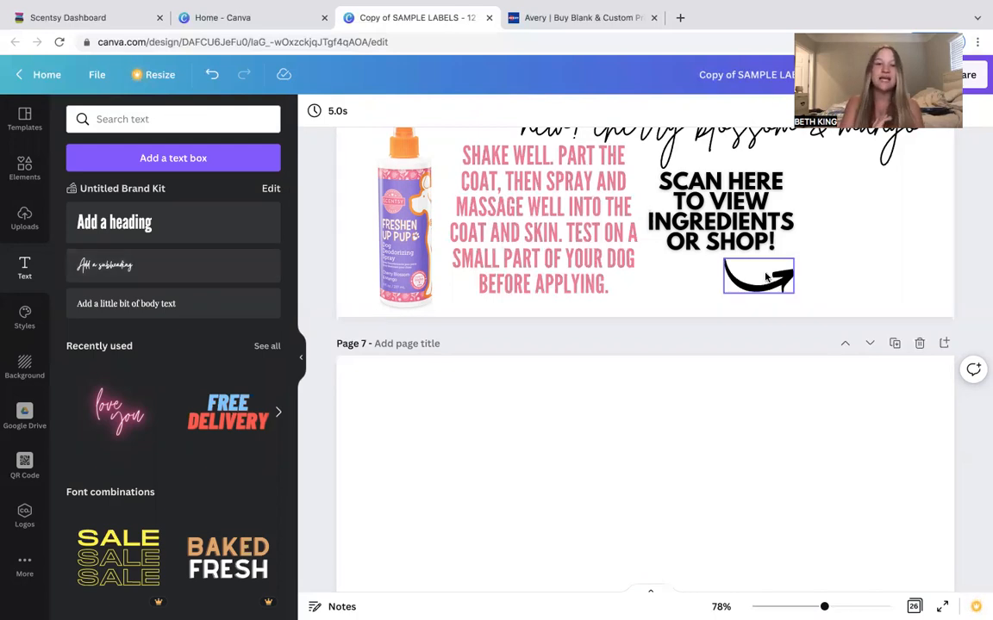
scroll(766, 277, up, 2)
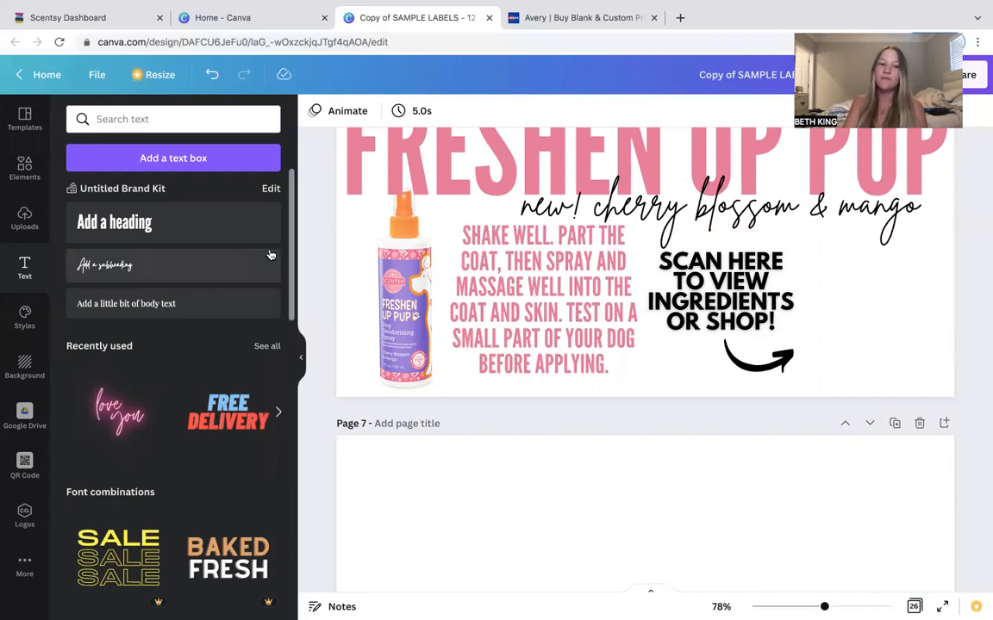
scroll(185, 261, down, 1)
scroll(185, 261, up, 1)
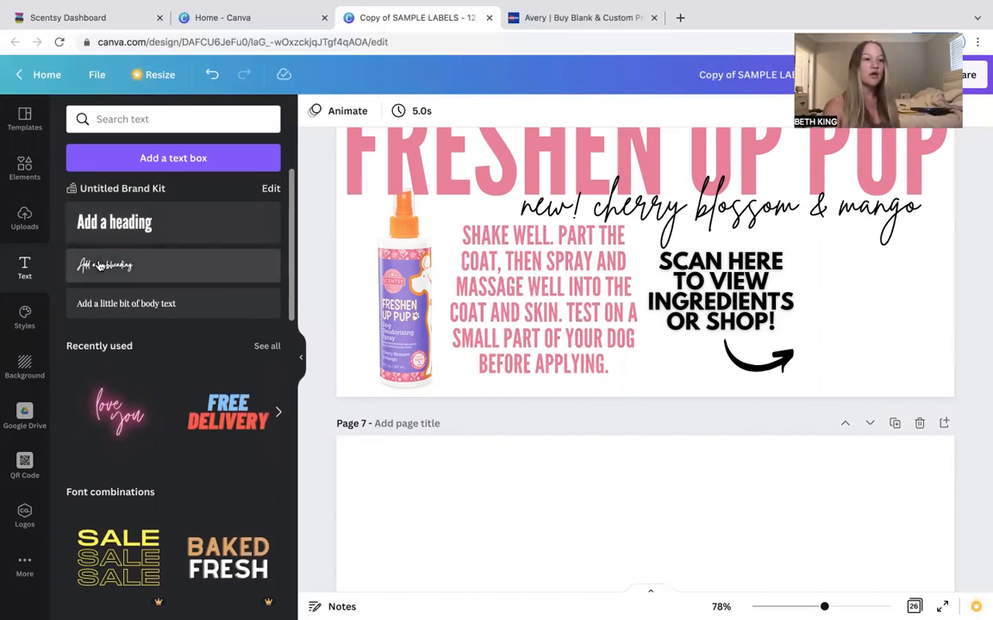
click(24, 168)
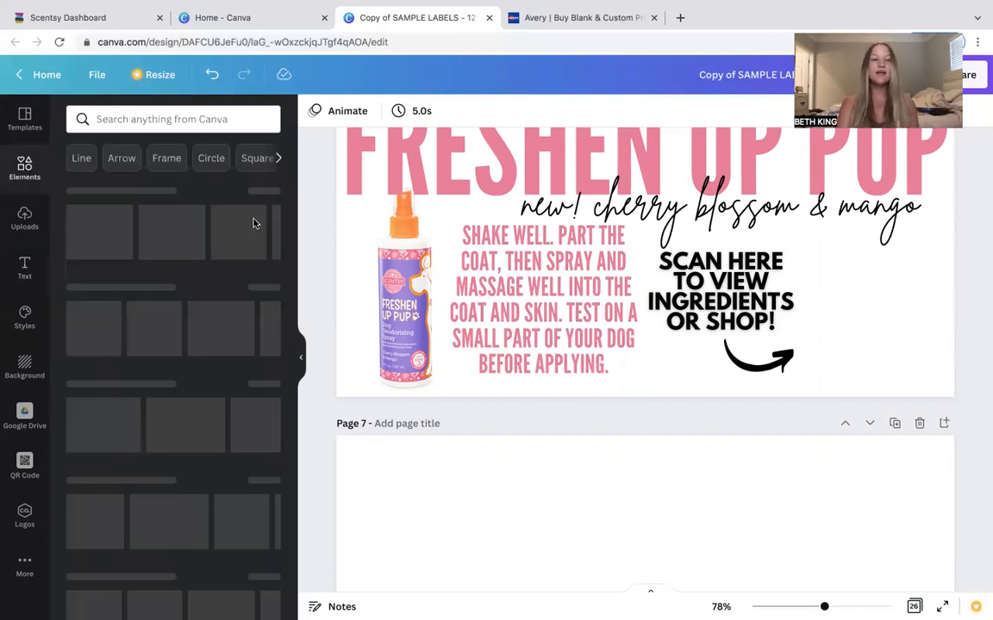
scroll(189, 323, down, 1)
scroll(208, 325, down, 5)
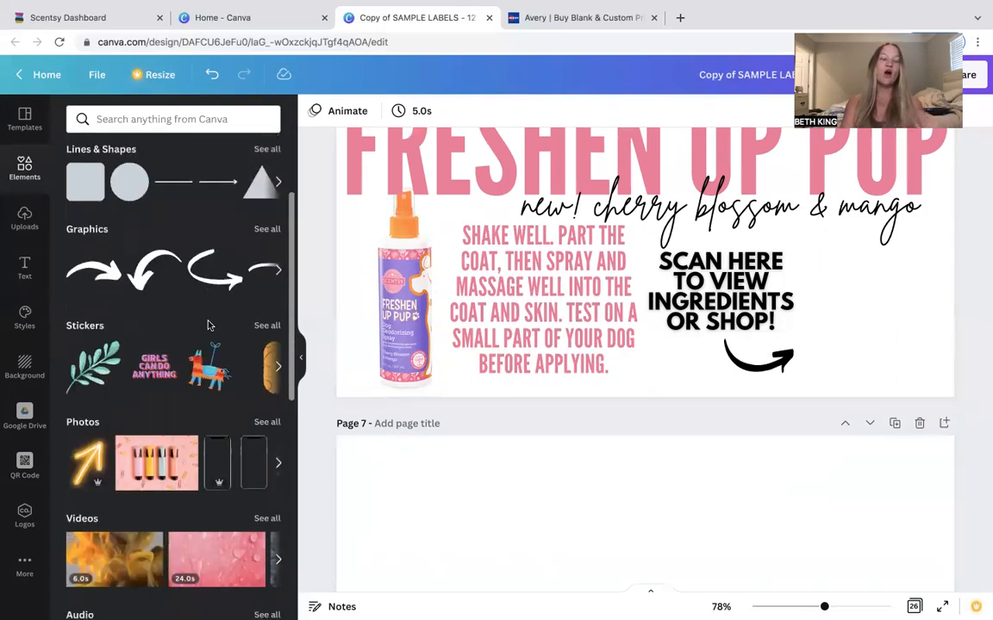
scroll(212, 418, down, 1)
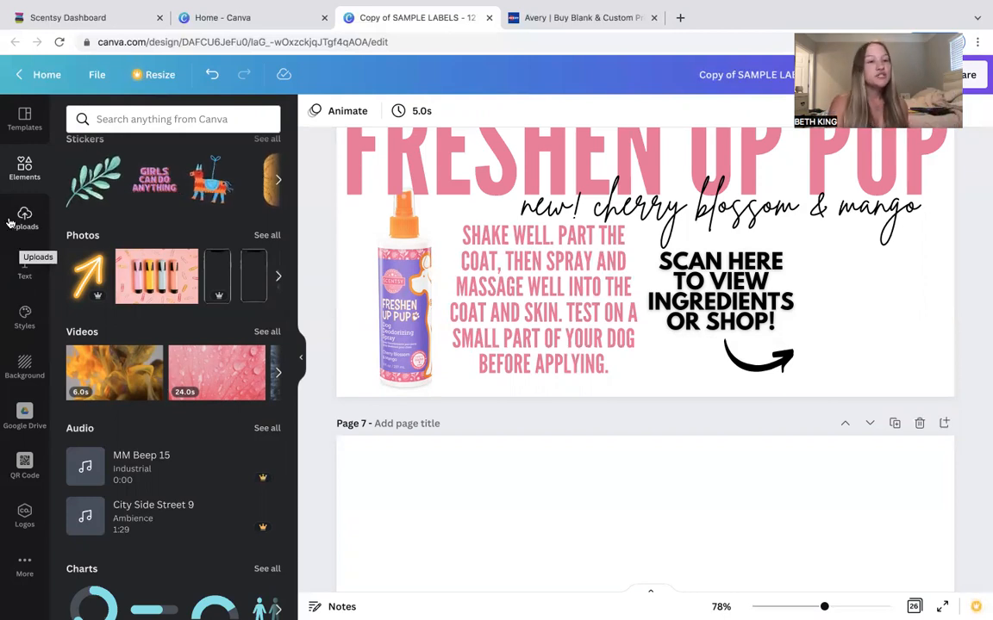
scroll(300, 402, down, 1)
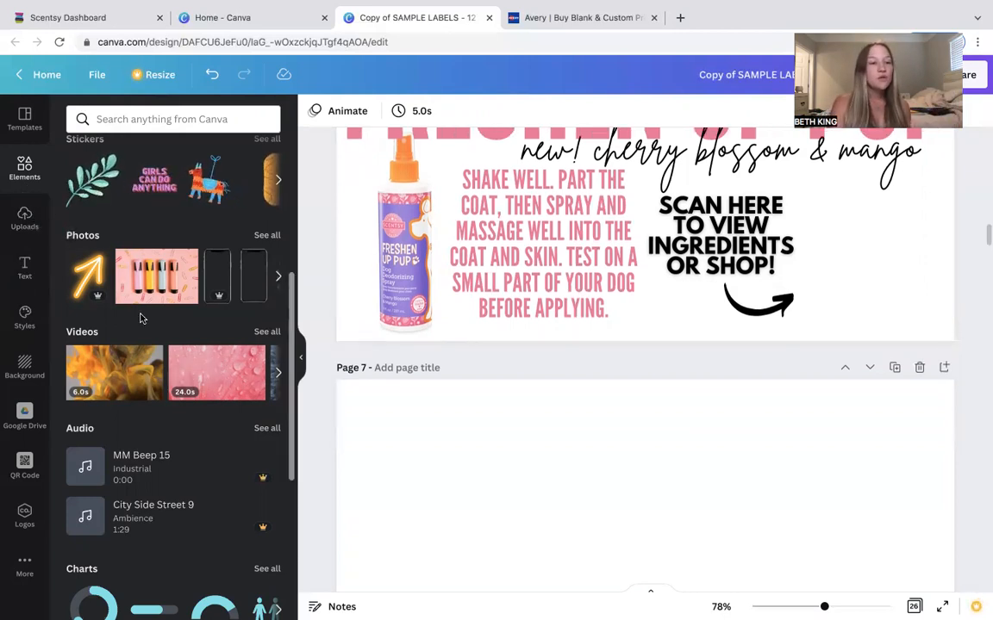
click(26, 268)
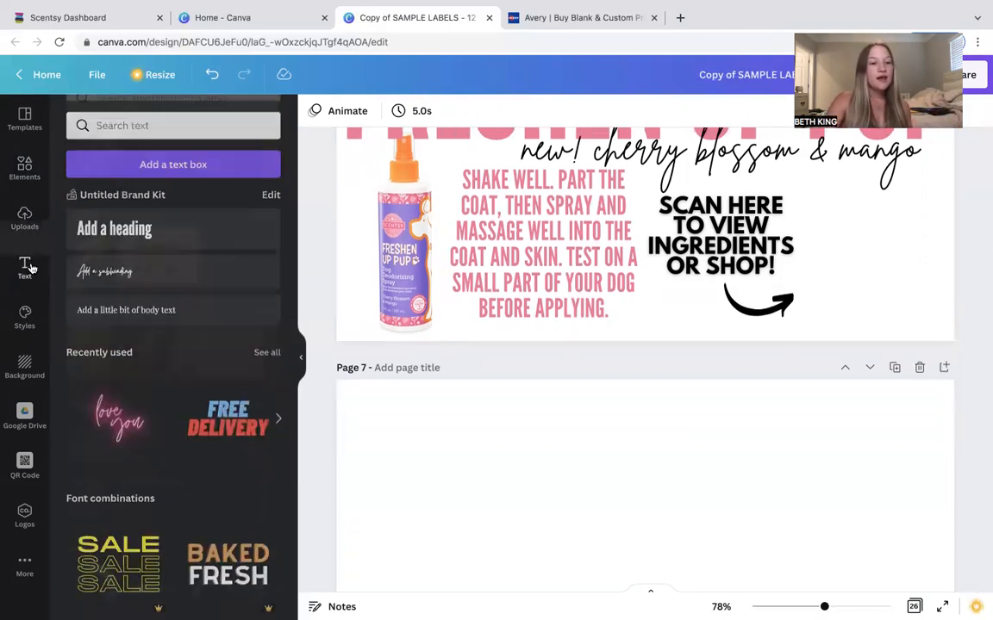
click(150, 224)
scroll(595, 417, down, 3)
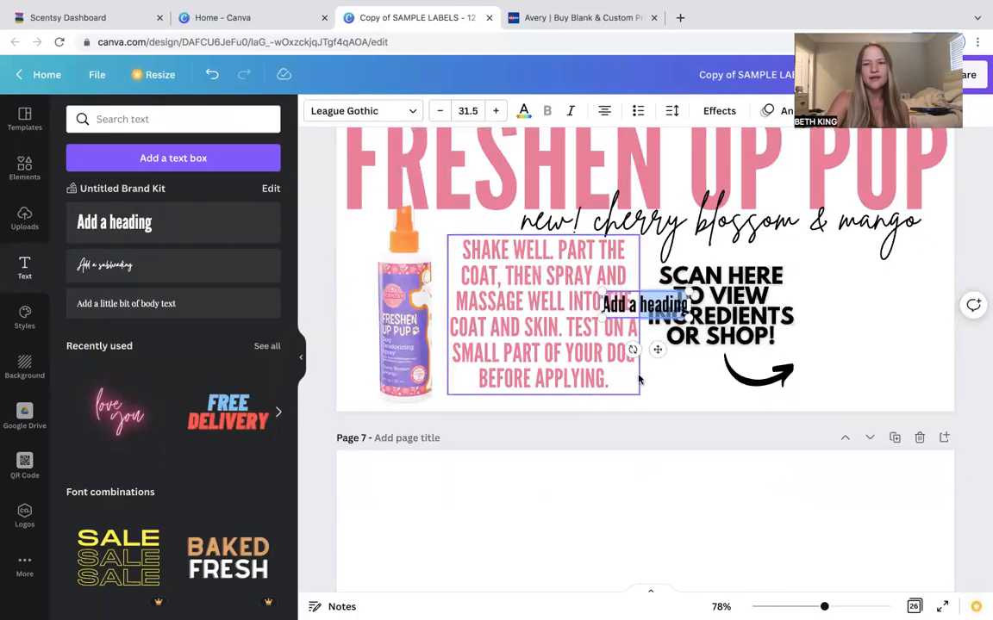
click(641, 310)
key(BackSpace)
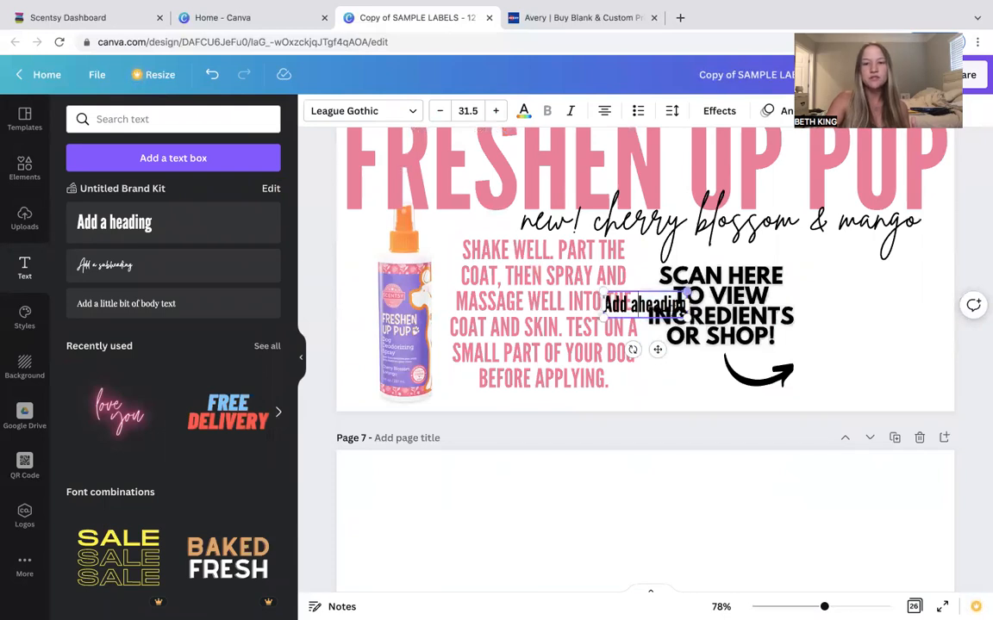
click(940, 263)
click(645, 304)
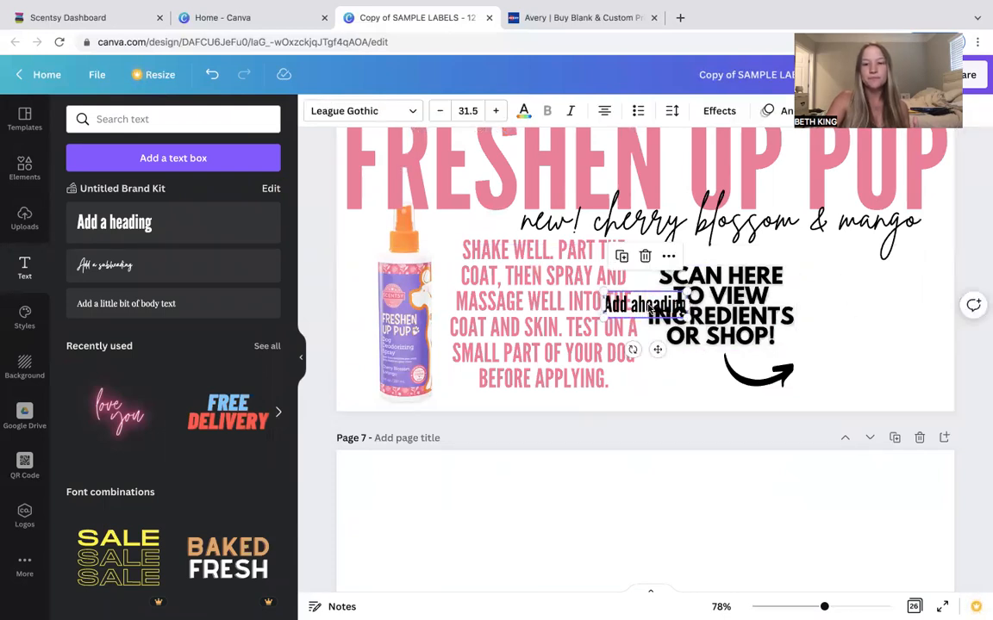
key(Delete)
Add a heading reading SCENT OF THE MONTH to the blank page 7.
scroll(550, 252, down, 5)
click(550, 251)
scroll(550, 252, up, 2)
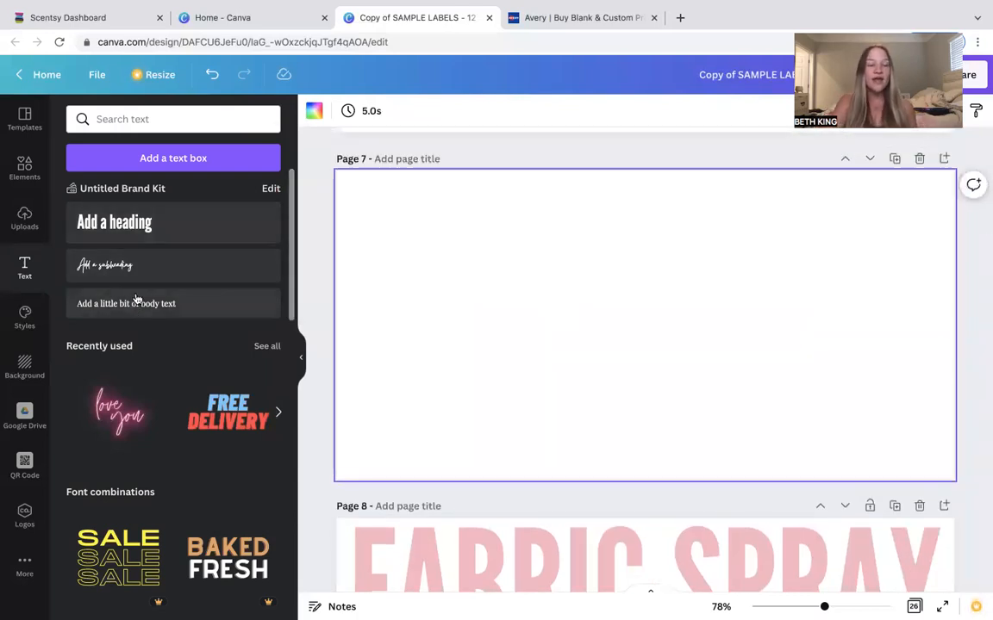
click(122, 235)
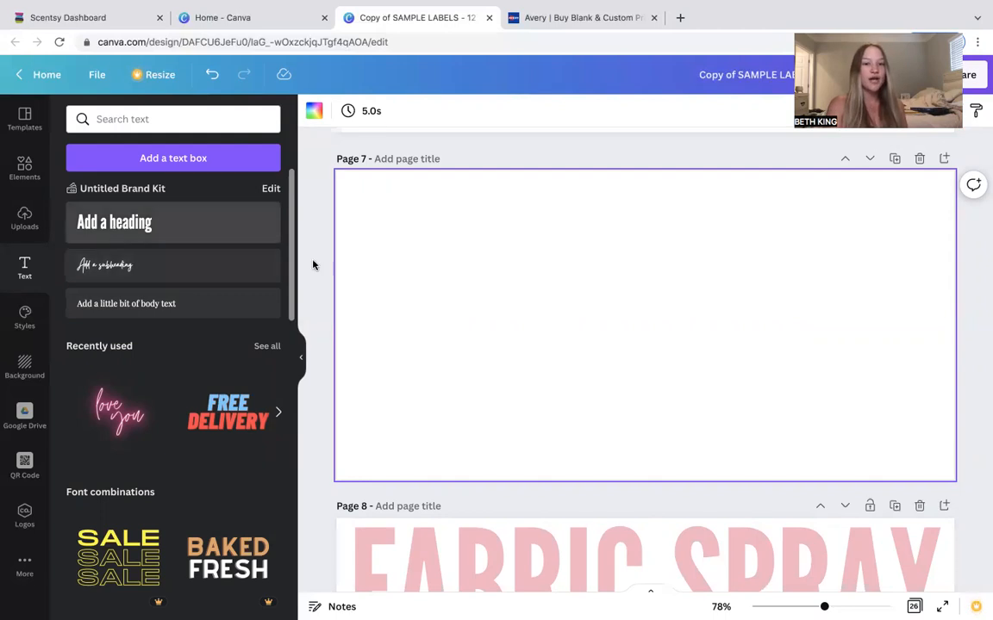
key(BackSpace)
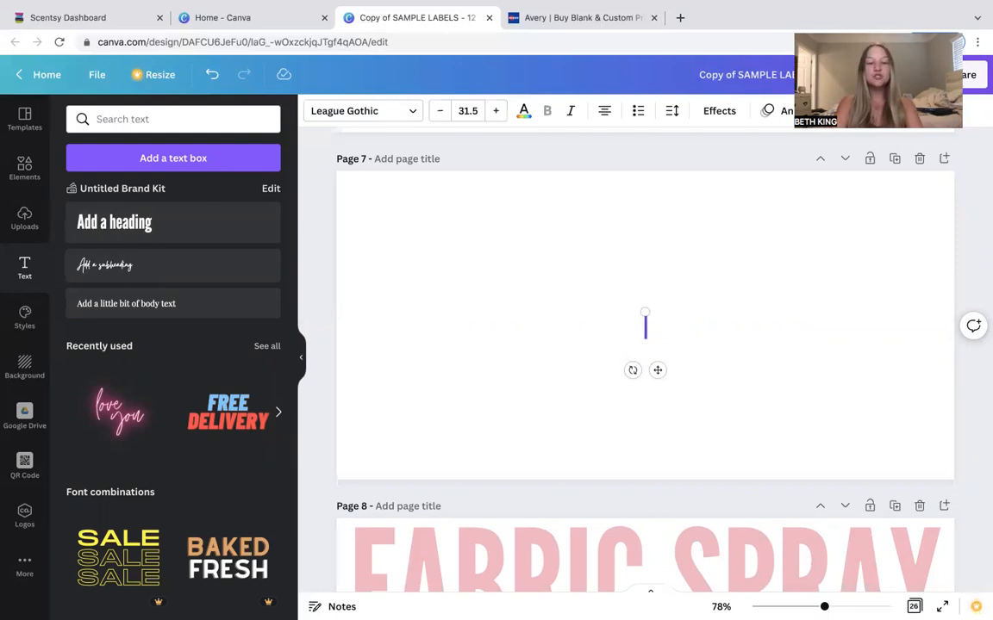
text(SCENRT)
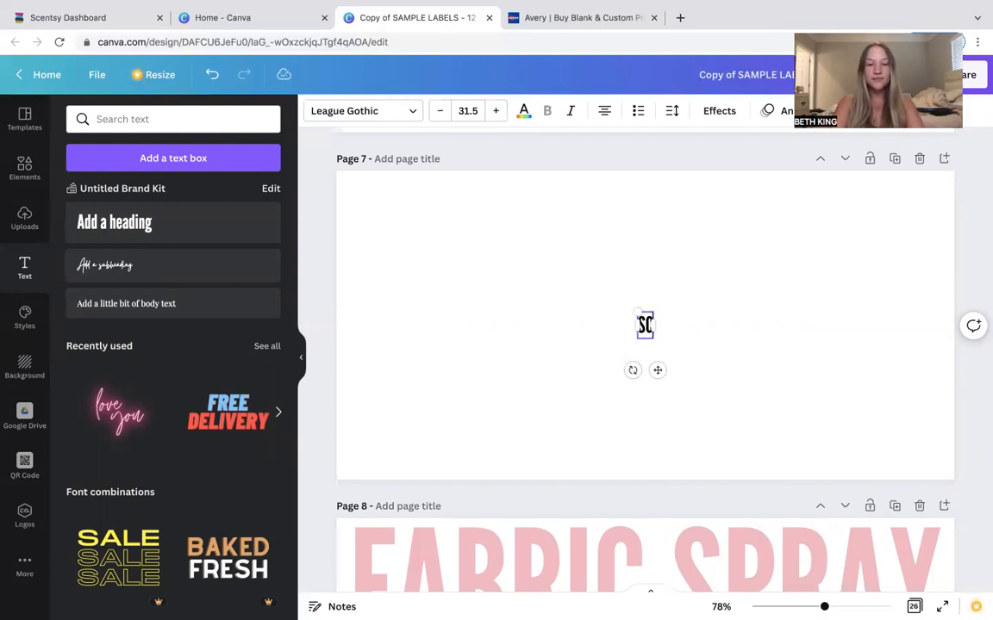
key(BackSpace)
key(BackSpace)
text(T O)
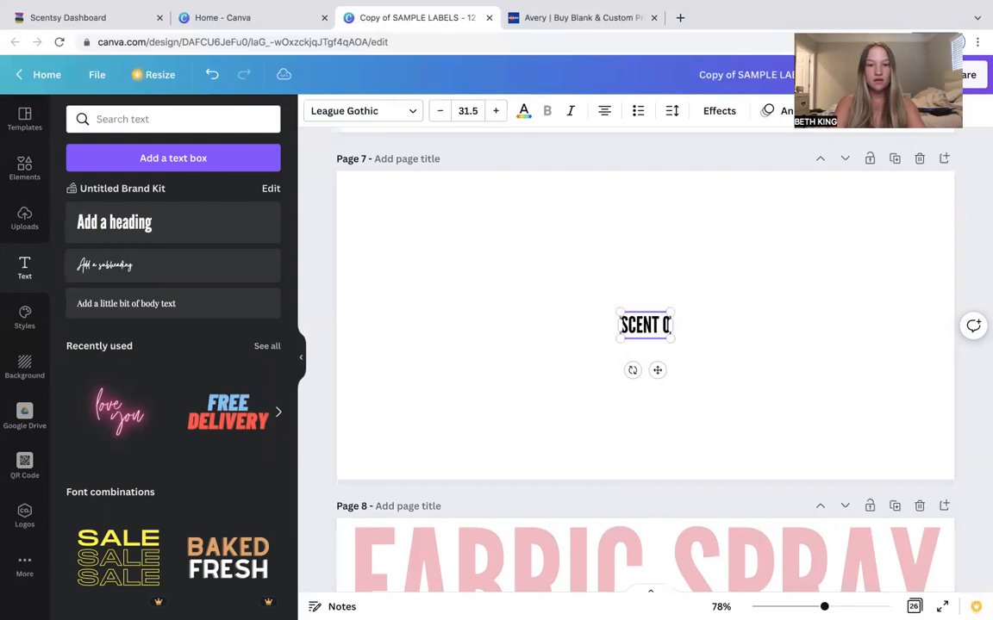
text(F THE MONTH)
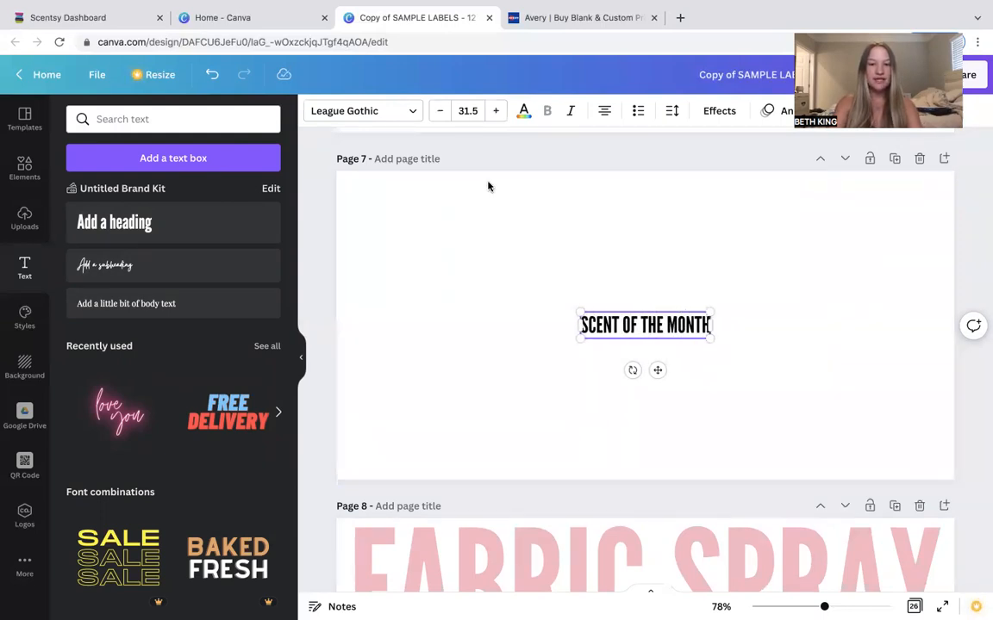
Increase the heading's font size to 116.
click(493, 113)
click(494, 113)
click(496, 115)
click(496, 114)
click(496, 114)
click(496, 113)
click(496, 114)
click(497, 114)
click(497, 114)
click(496, 114)
click(497, 113)
click(497, 113)
click(498, 114)
click(497, 114)
click(498, 114)
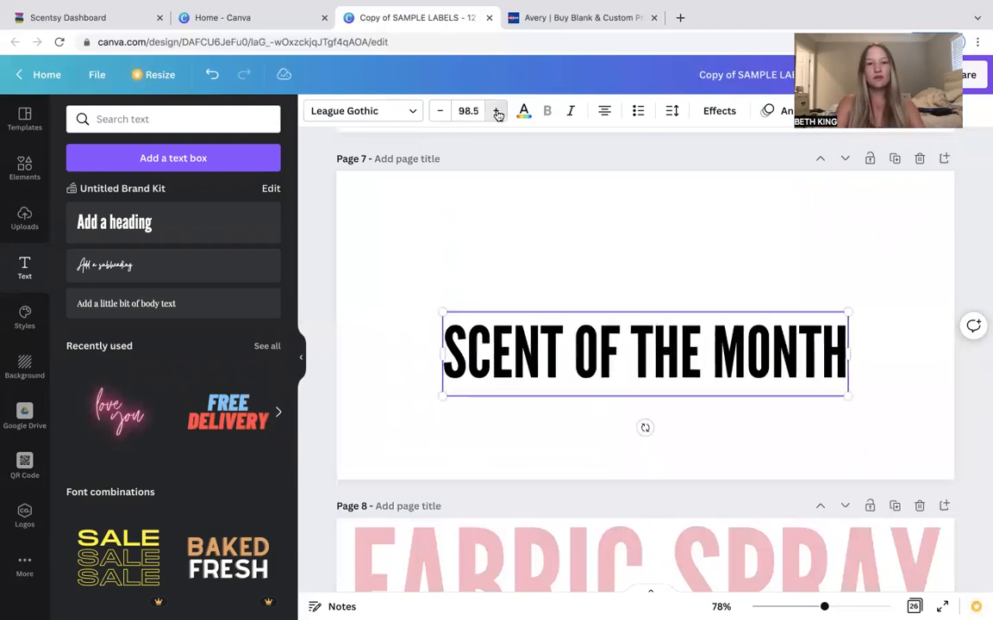
click(498, 113)
click(497, 114)
click(497, 114)
click(498, 114)
Move the heading to the top of page 7 and change its text colour to orange.
click(737, 440)
drag(730, 350, 683, 217)
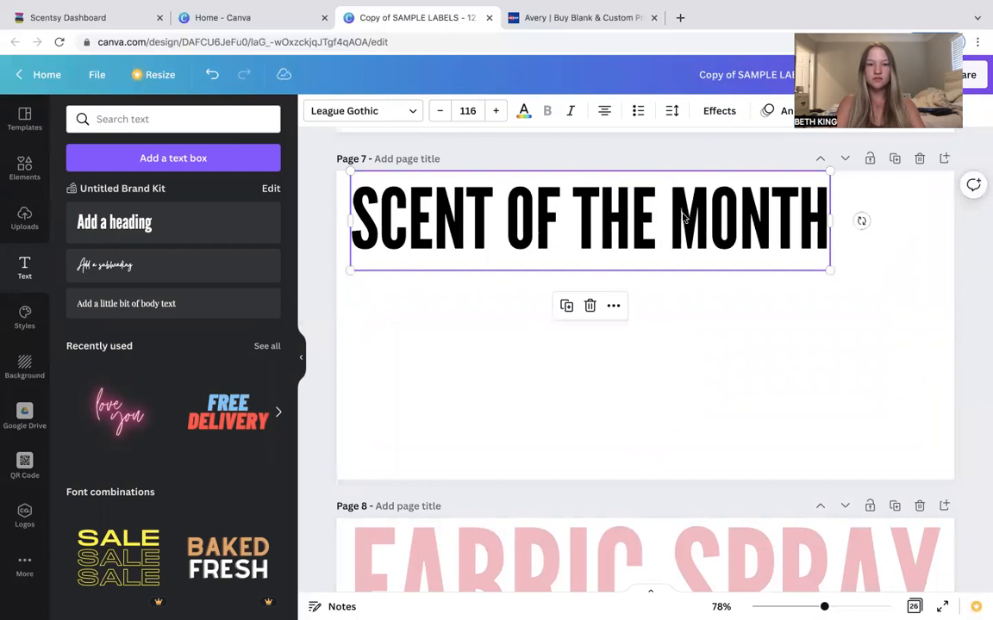
click(523, 114)
click(117, 294)
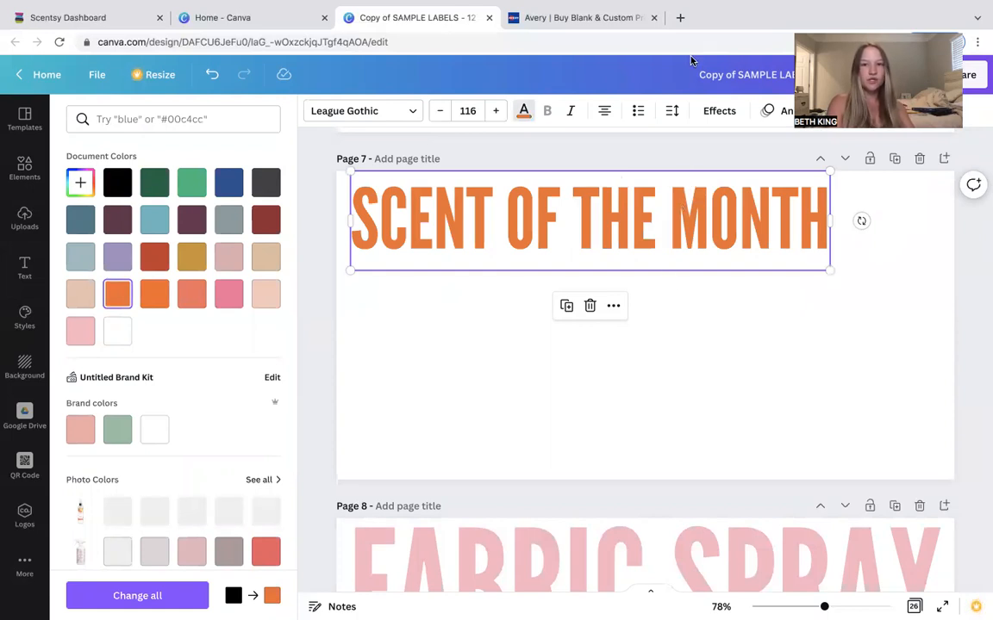
Search Google in a new tab for gimme candy scentsy.
click(680, 17)
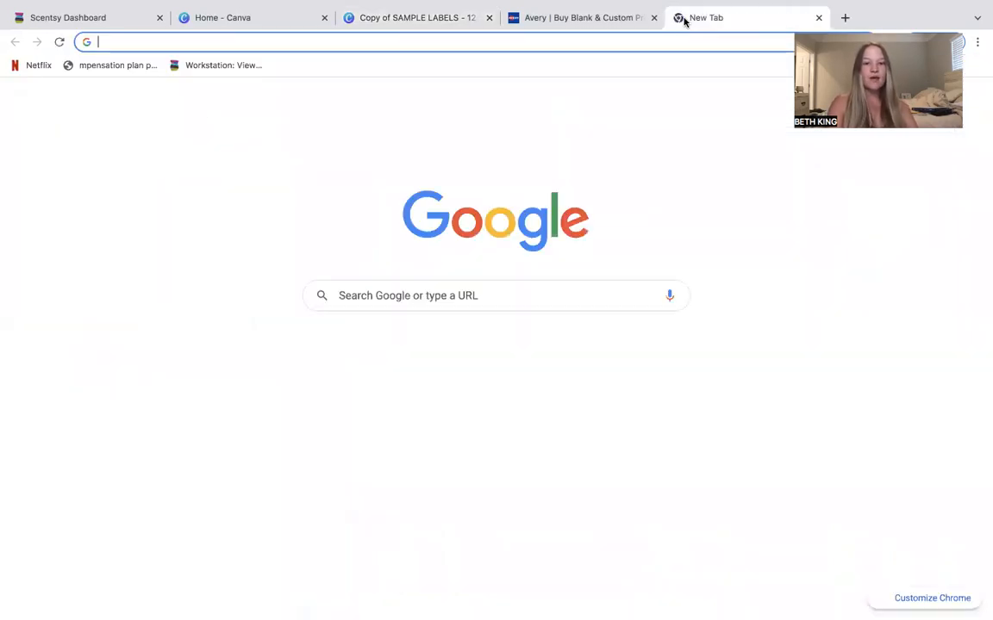
text(GIMME CANDY )
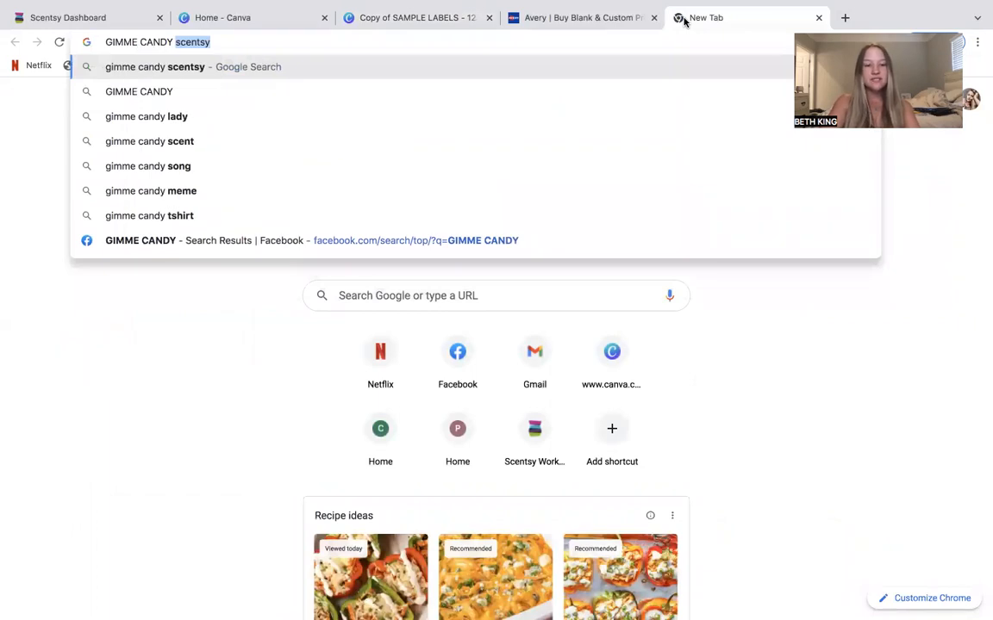
text(scen)
key(Return)
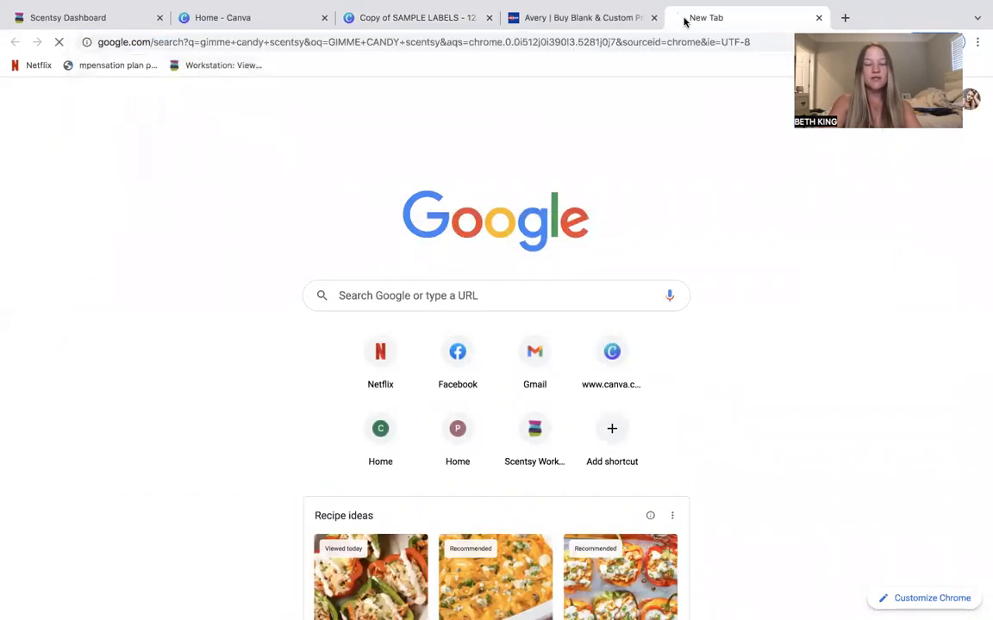
Browse the image results for Gimme Candy Scentsy products.
scroll(310, 231, down, 1)
scroll(311, 233, up, 1)
click(260, 130)
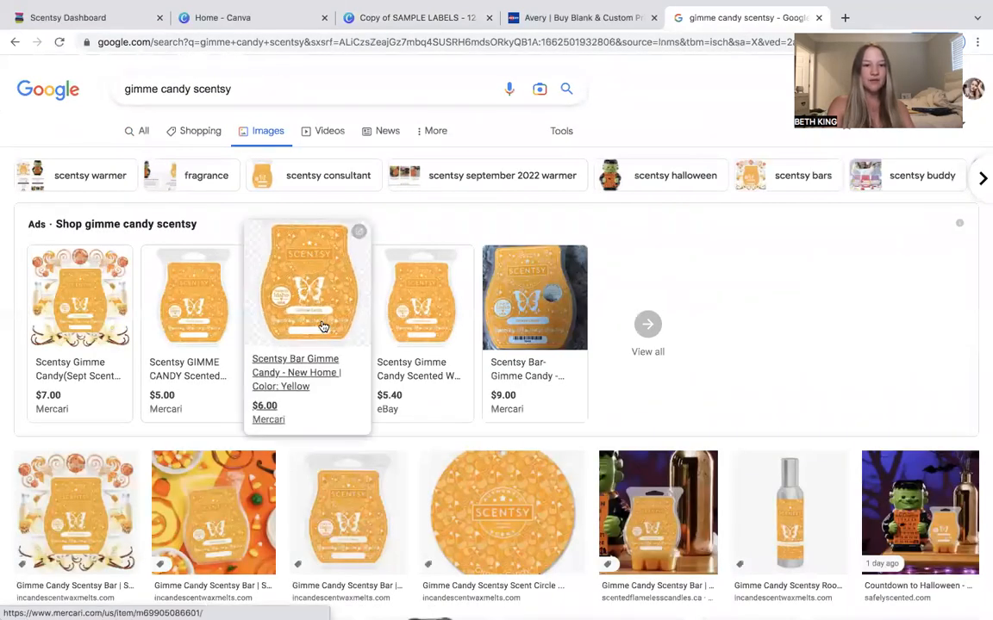
click(322, 328)
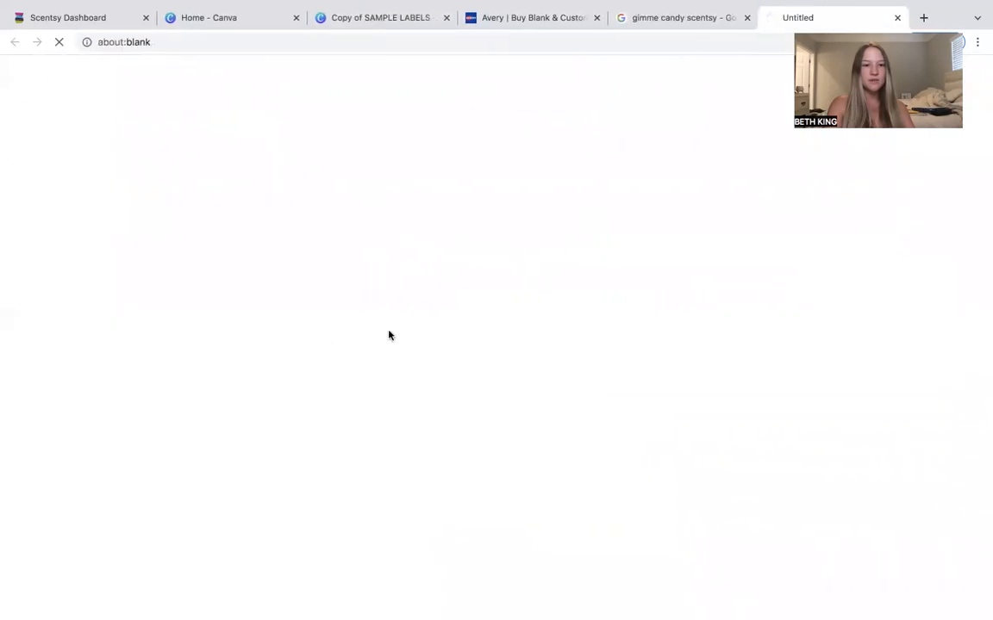
click(896, 18)
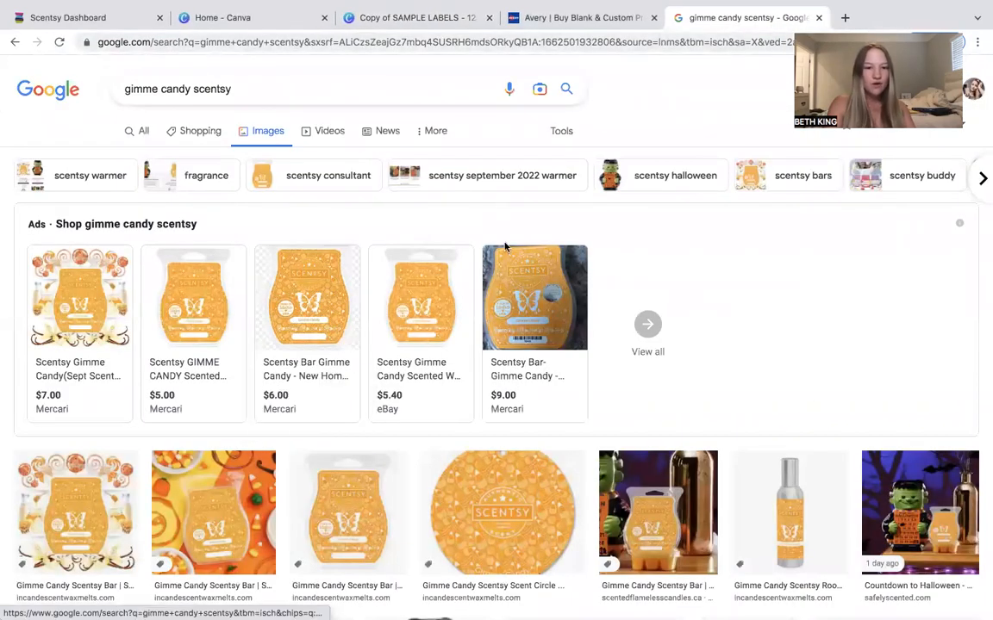
Copy the Gimme Candy Scentsy bar image from the image results.
scroll(399, 308, down, 1)
scroll(358, 396, down, 1)
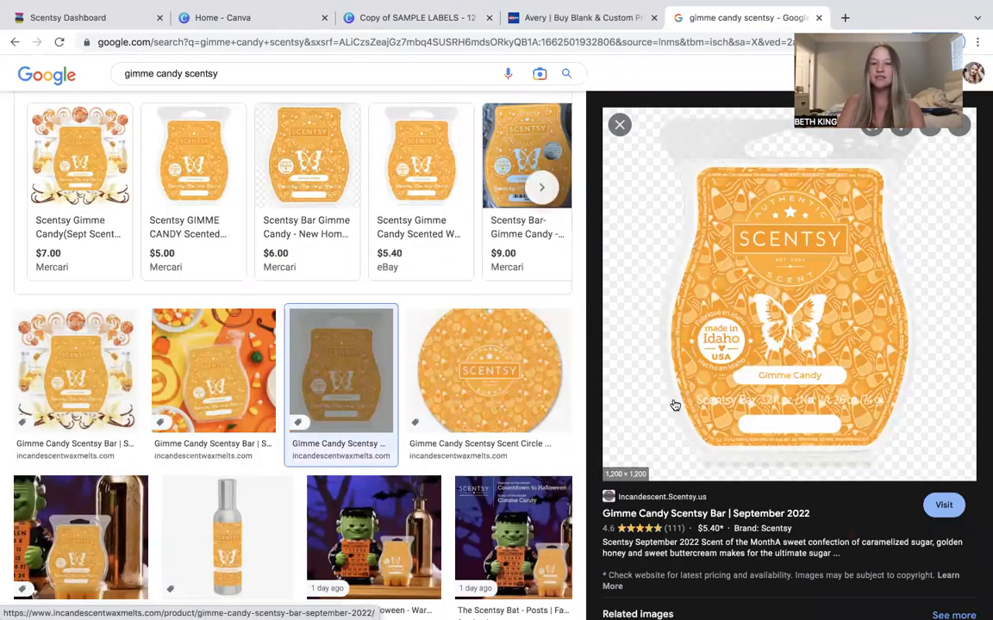
right_click(732, 272)
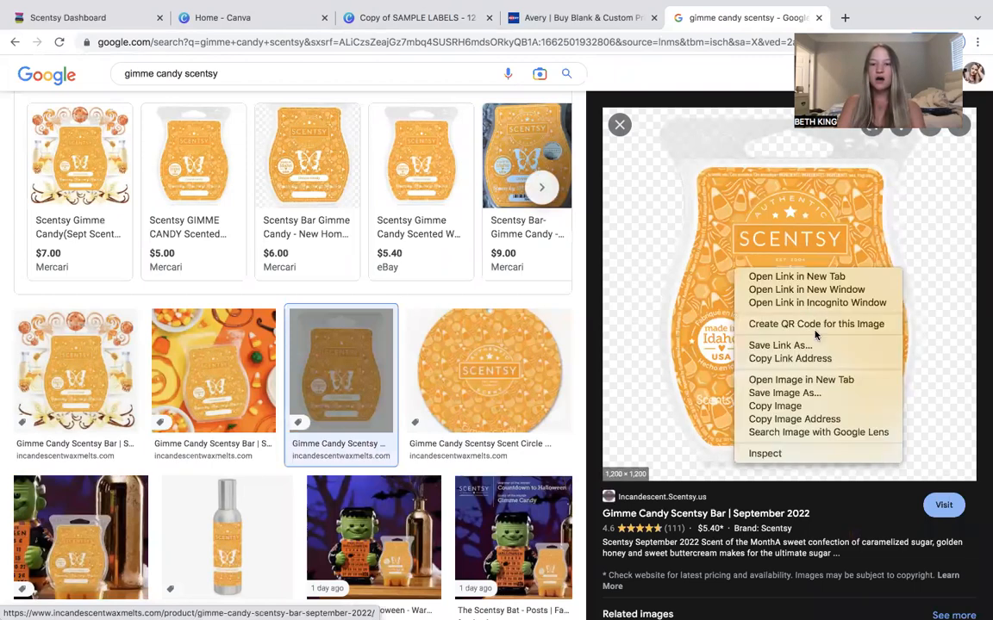
click(780, 405)
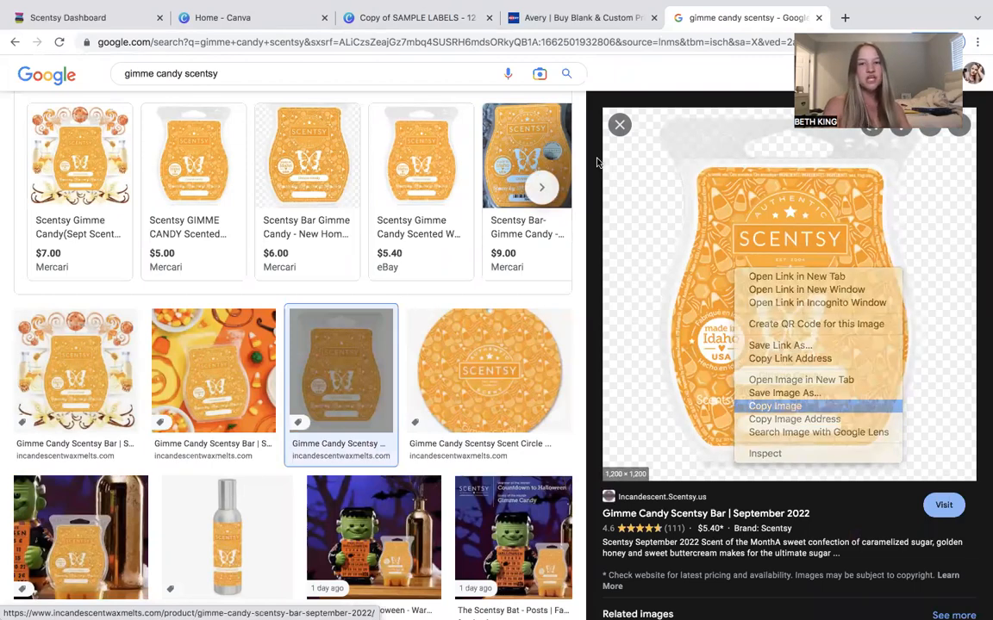
Paste the copied Gimme Candy image onto page 7 of the Canva design and move it to the right side.
click(421, 19)
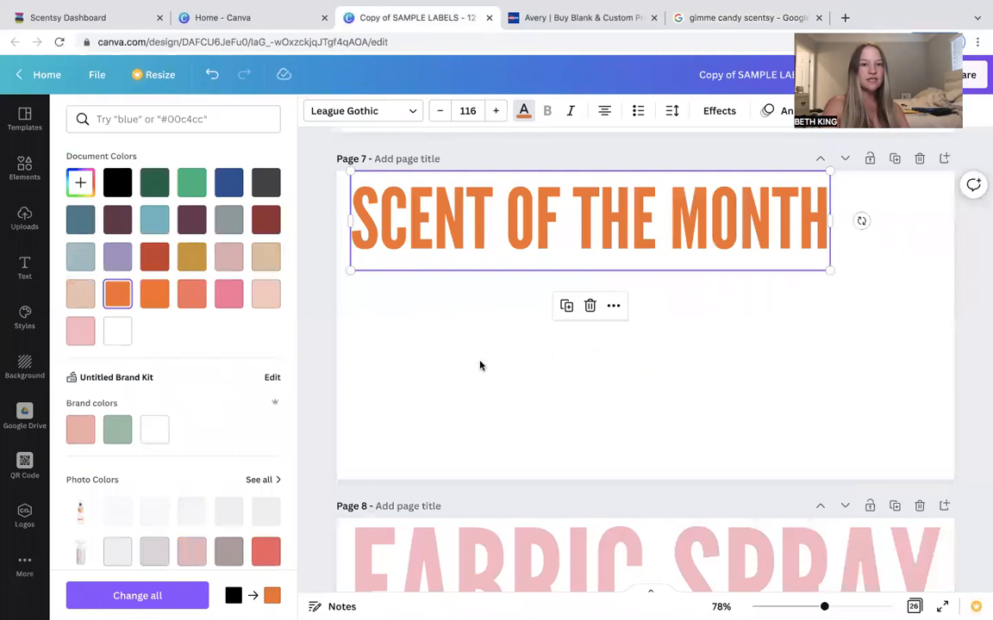
key(Escape)
click(468, 353)
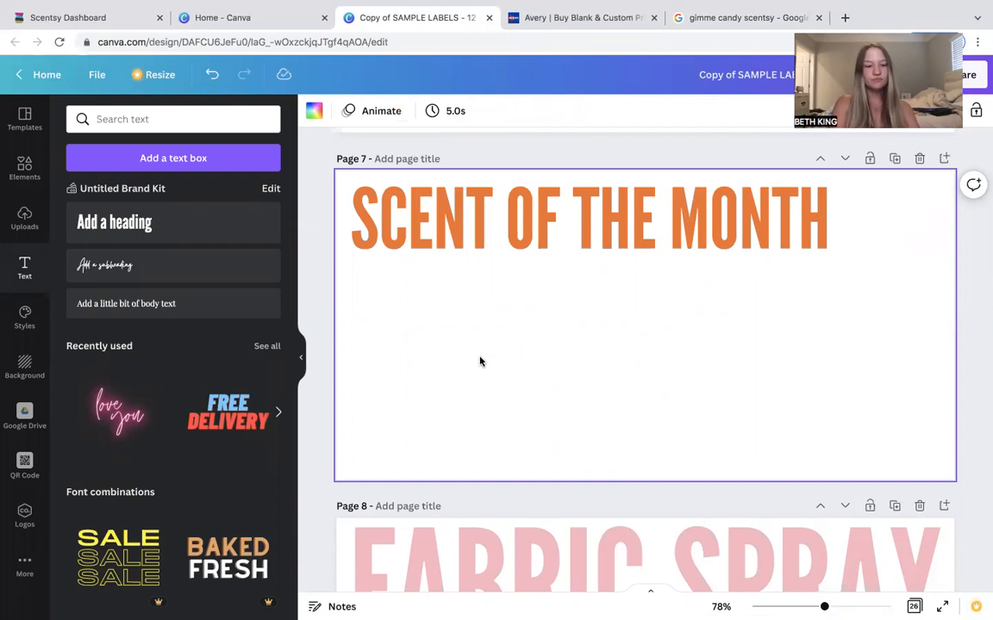
right_click(482, 370)
click(543, 423)
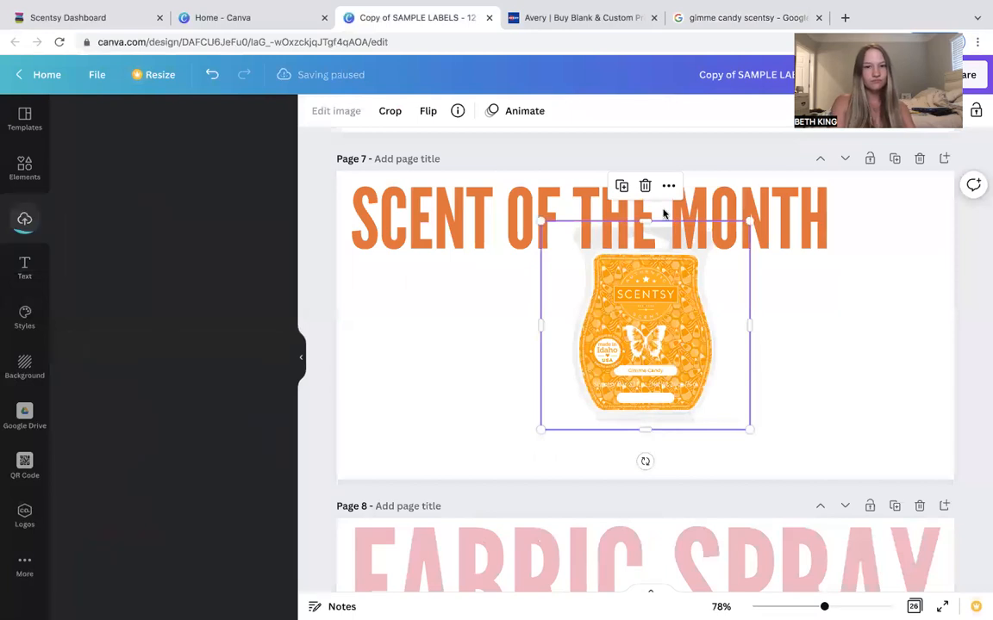
drag(830, 389, 880, 380)
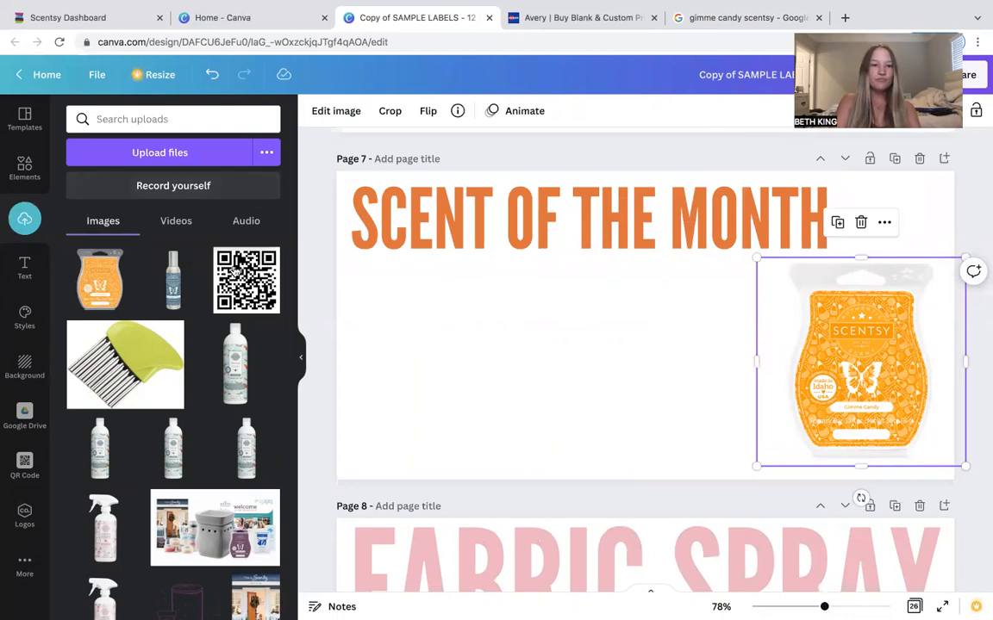
Add a subheading reading Gimme Candy and increase its font size to 44.
click(28, 269)
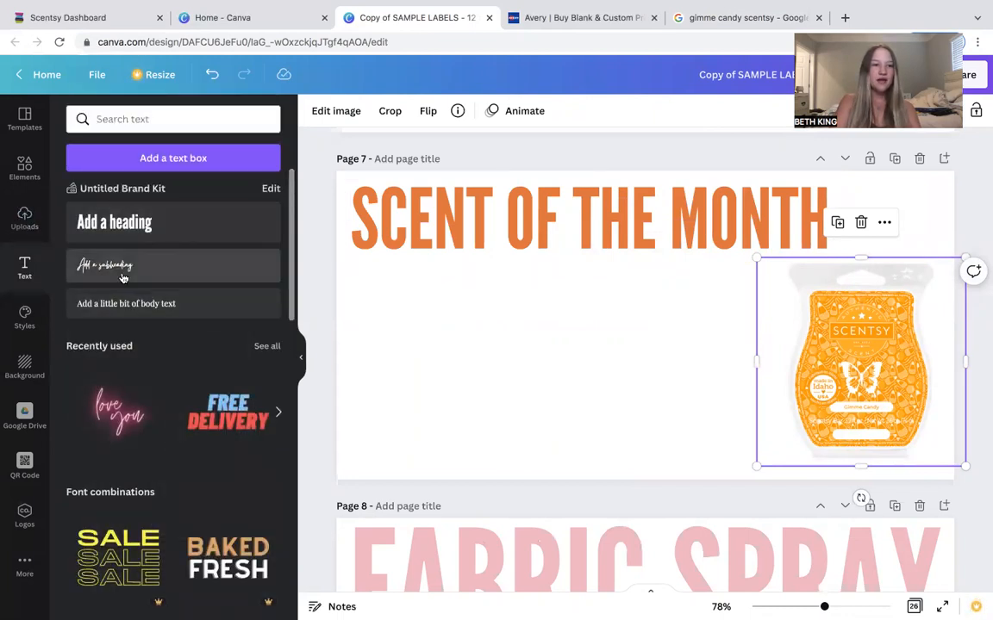
click(130, 267)
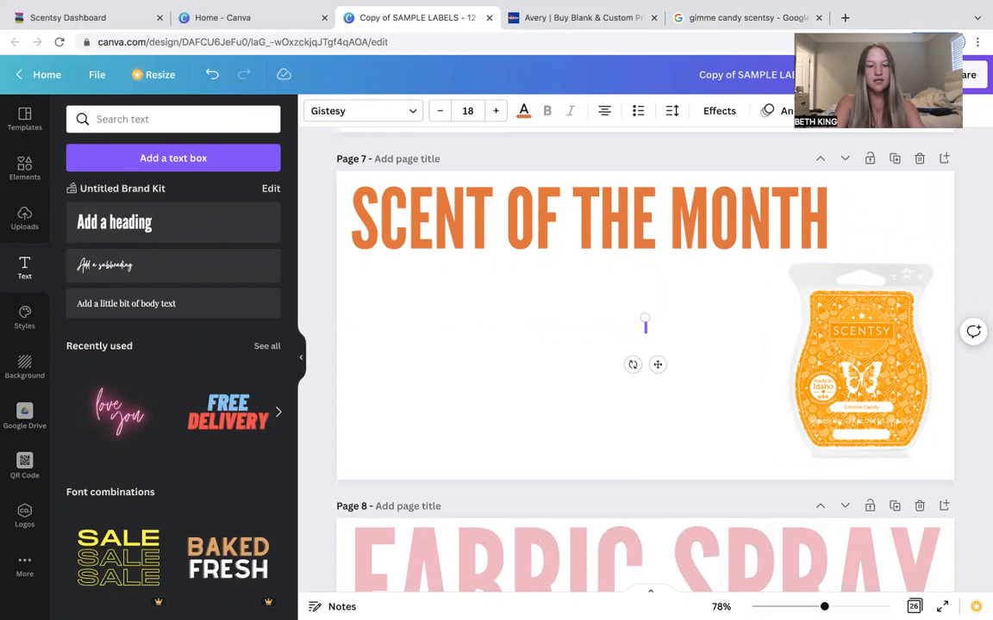
text(Gimme Candy)
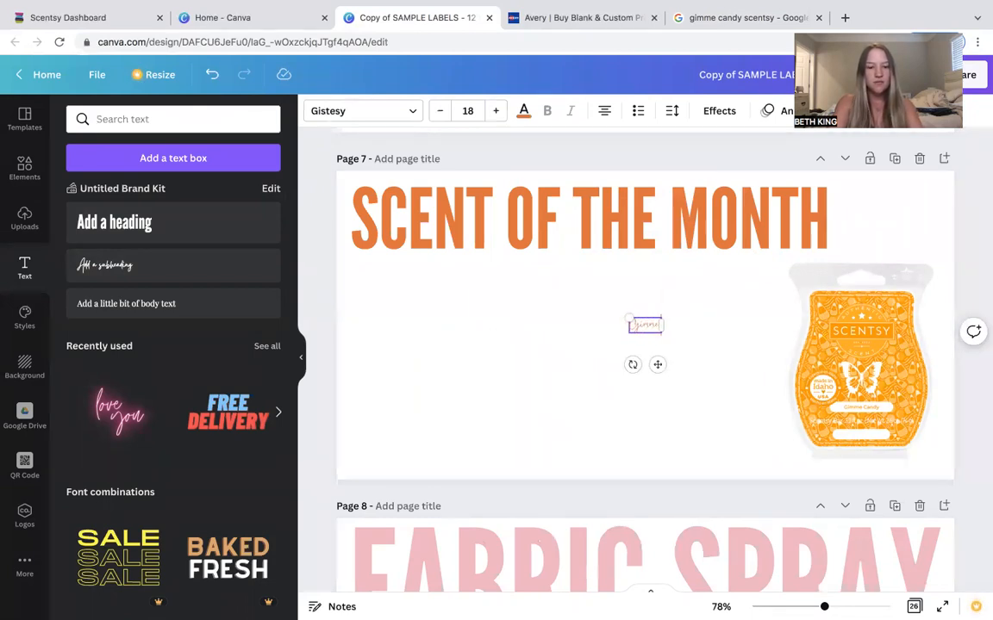
click(495, 111)
click(495, 111)
click(495, 111)
click(495, 110)
click(496, 111)
click(495, 111)
click(496, 111)
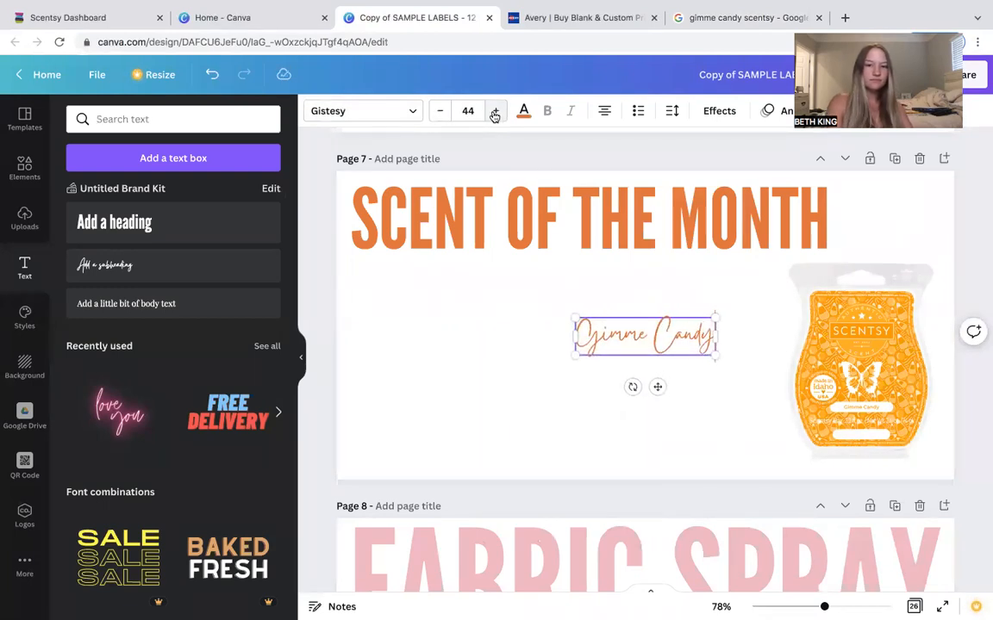
Recolour the SCENT OF THE MONTH heading with the orange photo colour taken from the product image.
click(509, 210)
click(523, 110)
scroll(178, 469, down, 1)
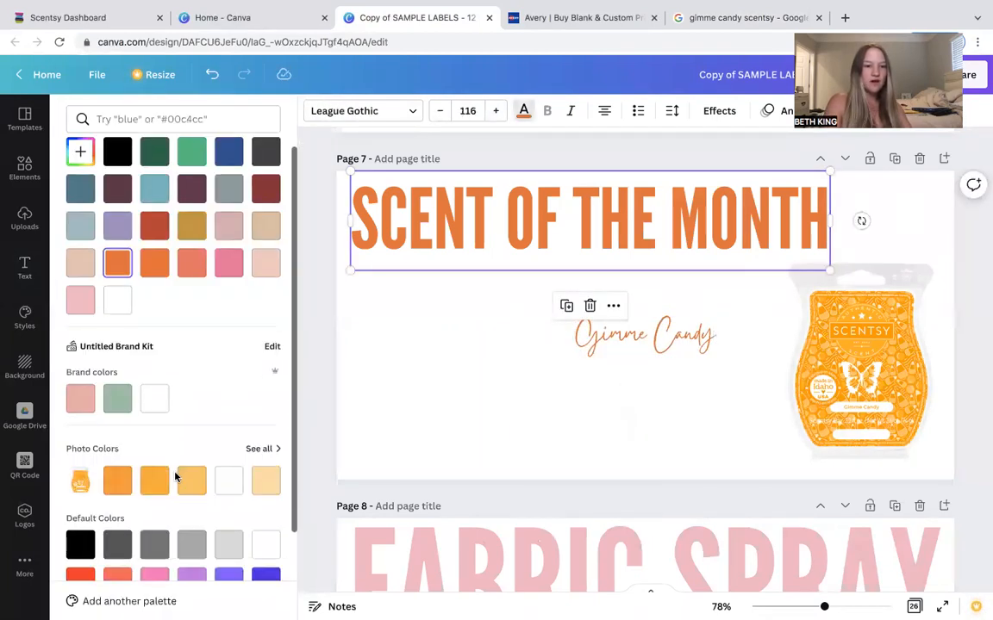
click(117, 468)
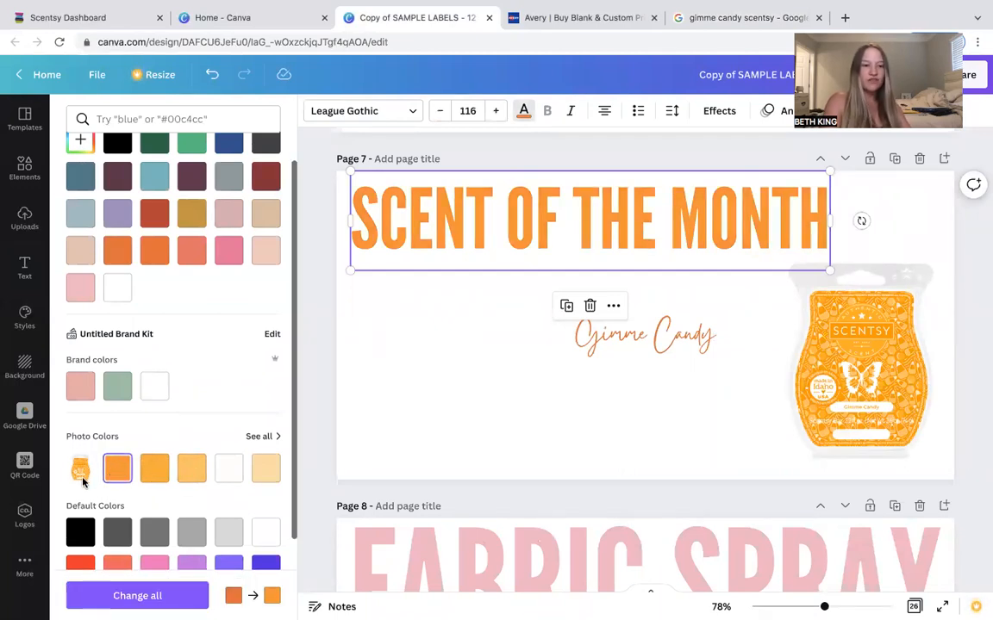
Change the Gimme Candy text colour to black.
click(644, 336)
click(117, 142)
click(705, 347)
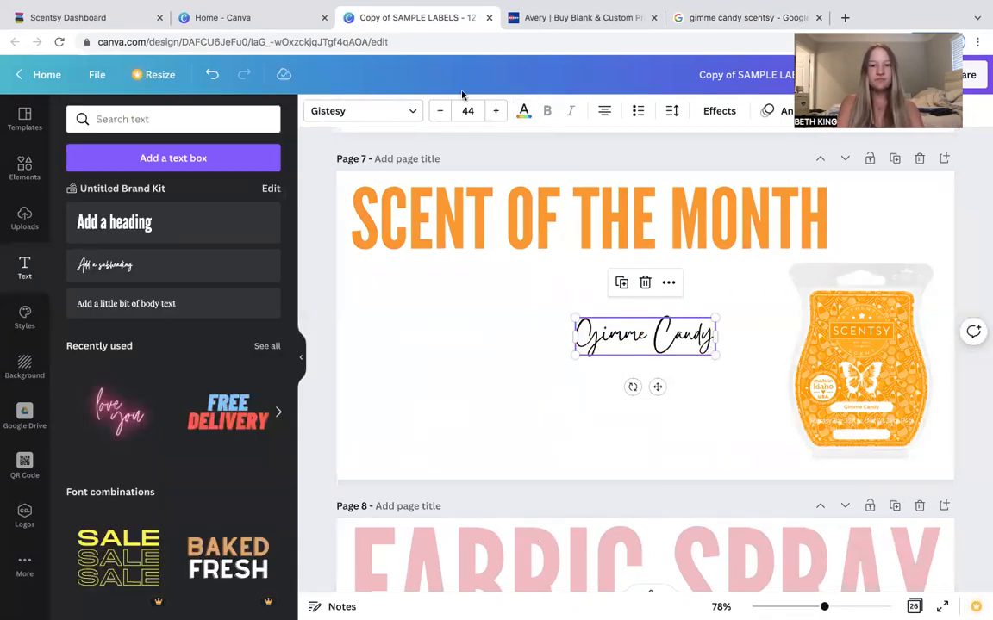
Enlarge the Gimme Candy text to 65 and move it just beneath the heading.
click(496, 111)
click(495, 112)
click(495, 111)
click(495, 111)
click(495, 111)
click(668, 380)
drag(661, 340, 604, 274)
click(694, 385)
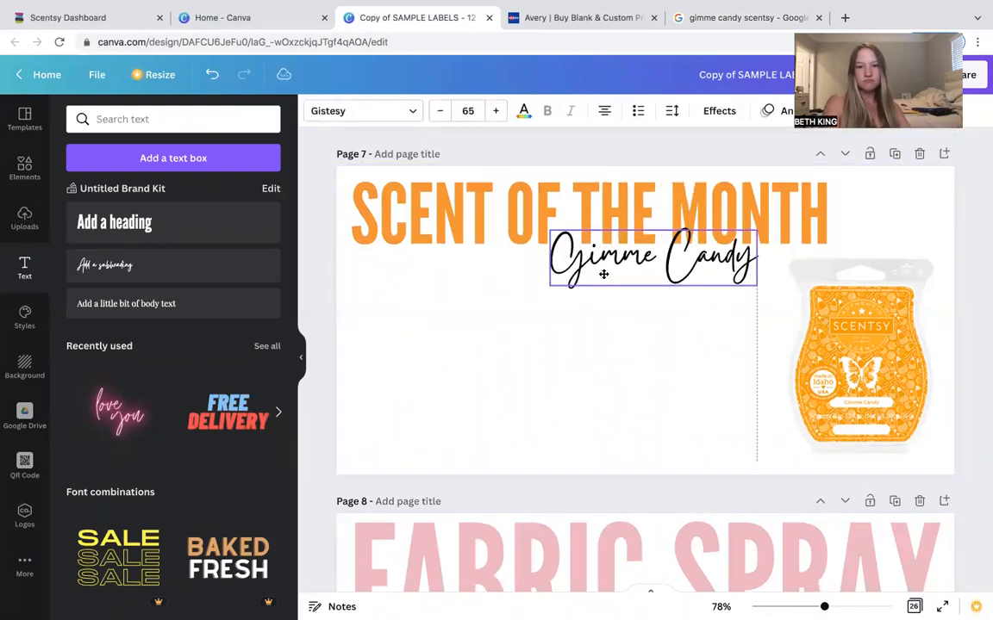
Enlarge the product image slightly from its upper-left corner.
click(663, 386)
click(911, 339)
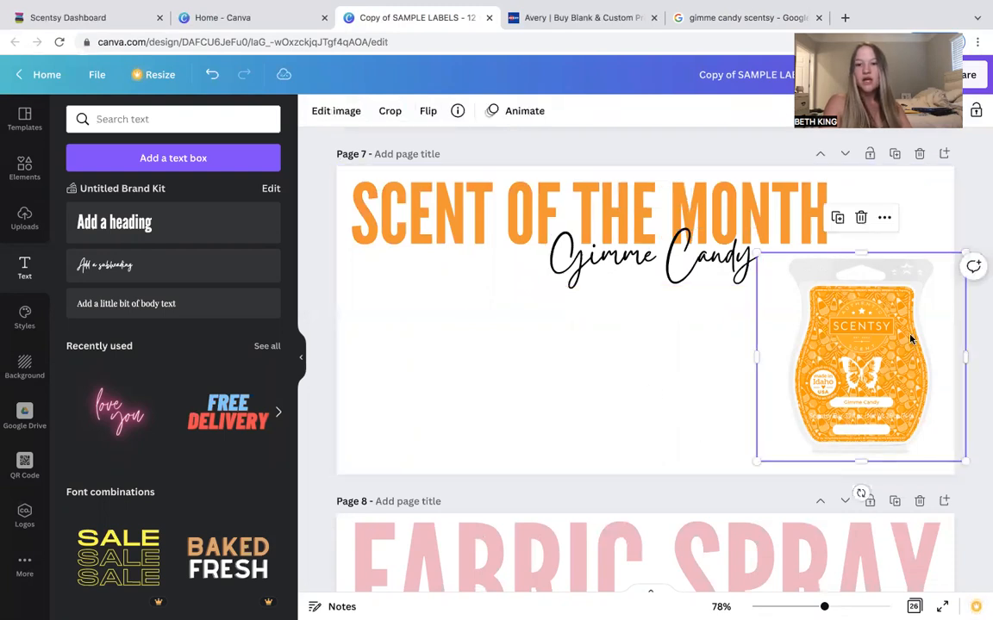
drag(756, 254, 746, 245)
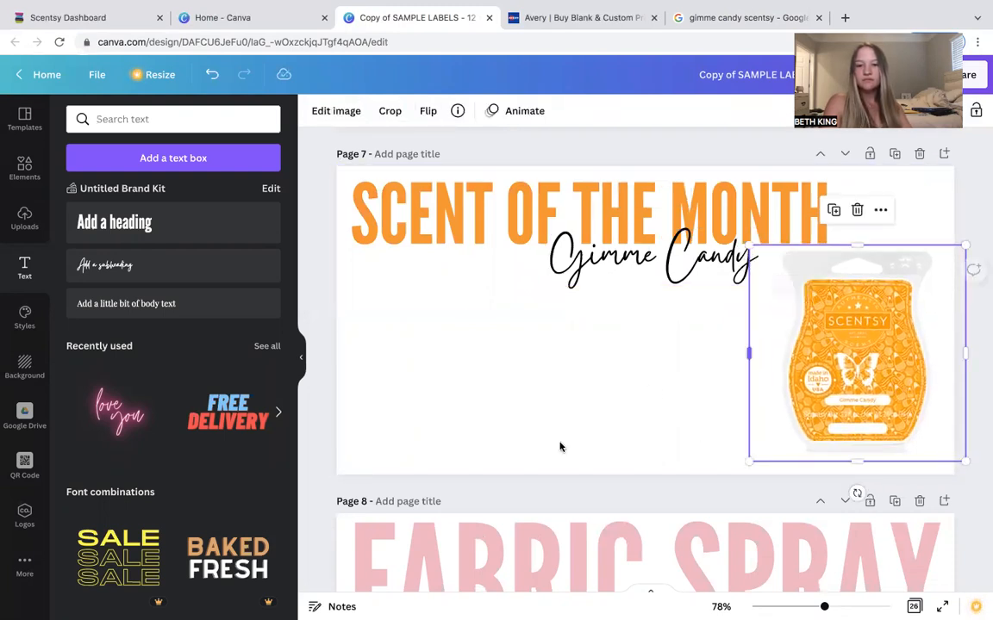
click(502, 415)
Add a heading text box in the middle of page 7 and type SCAN HERE TO VIEW ALL THE.
scroll(502, 414, up, 5)
scroll(508, 431, down, 5)
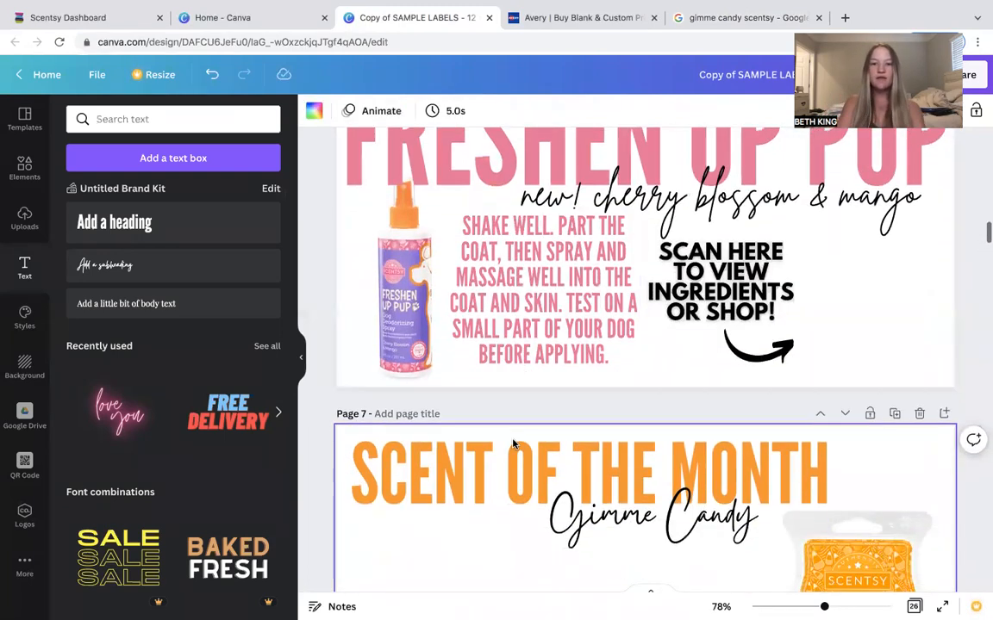
scroll(512, 444, down, 1)
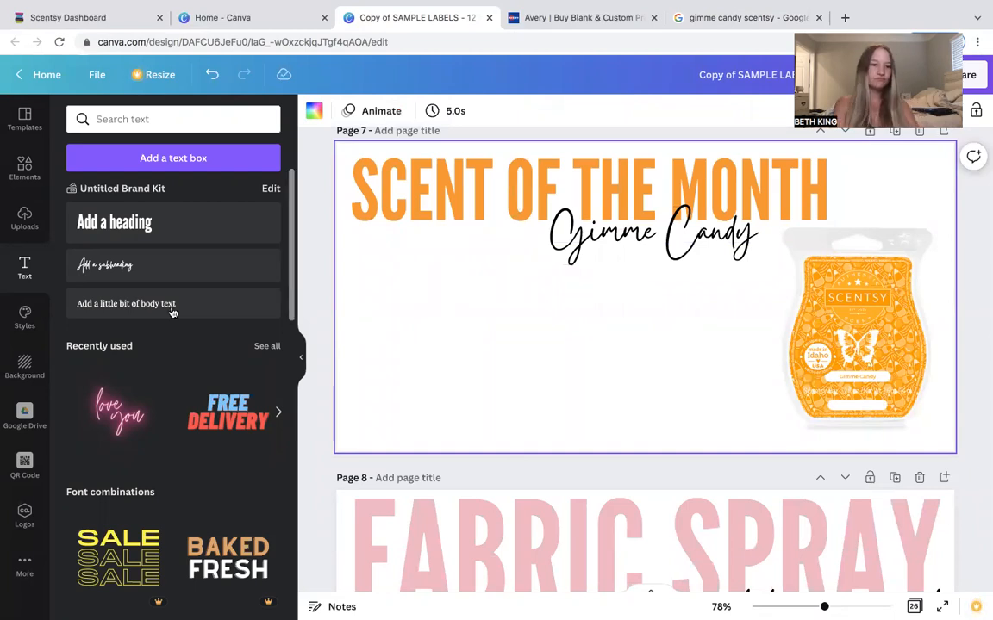
click(148, 239)
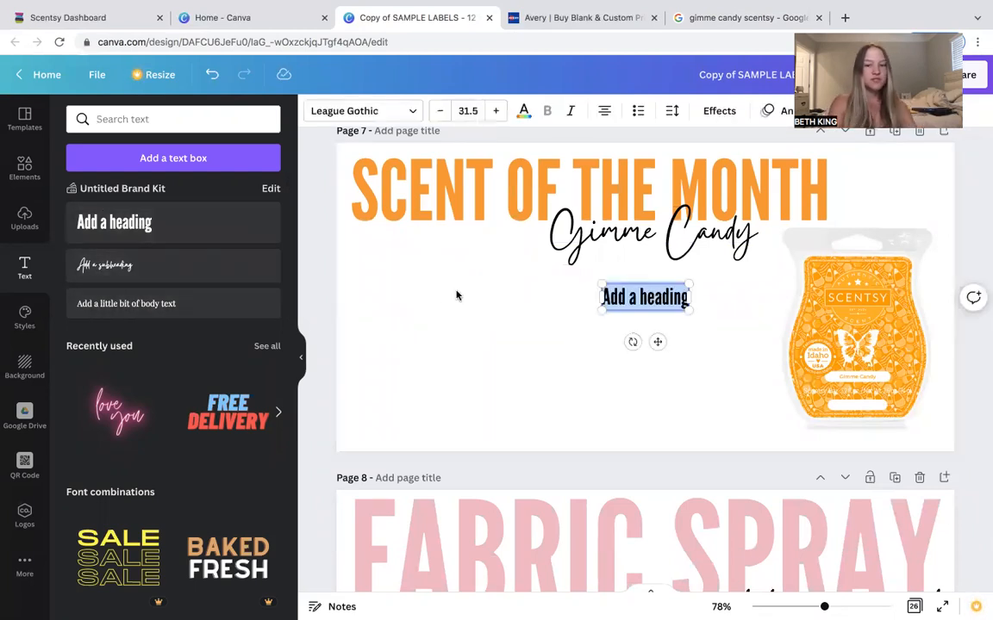
text(SCAN HERE)
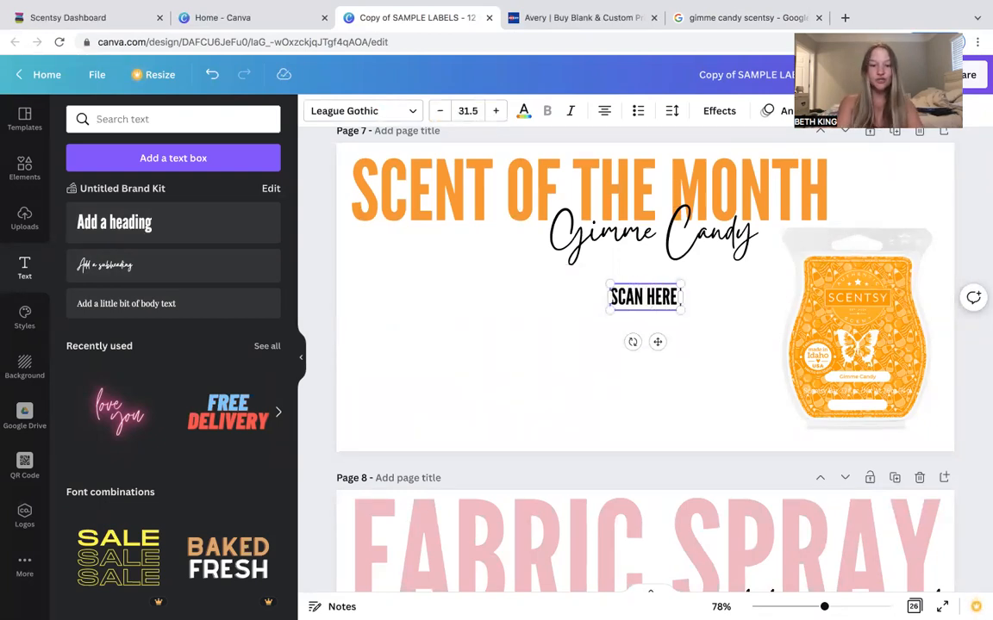
text( TO VIEW)
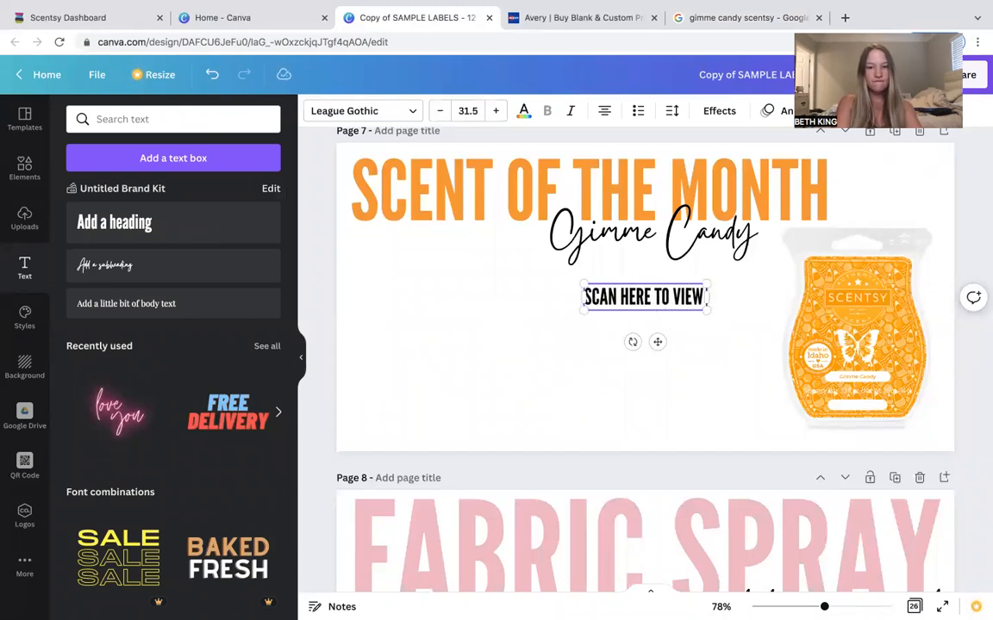
text( ALL THE)
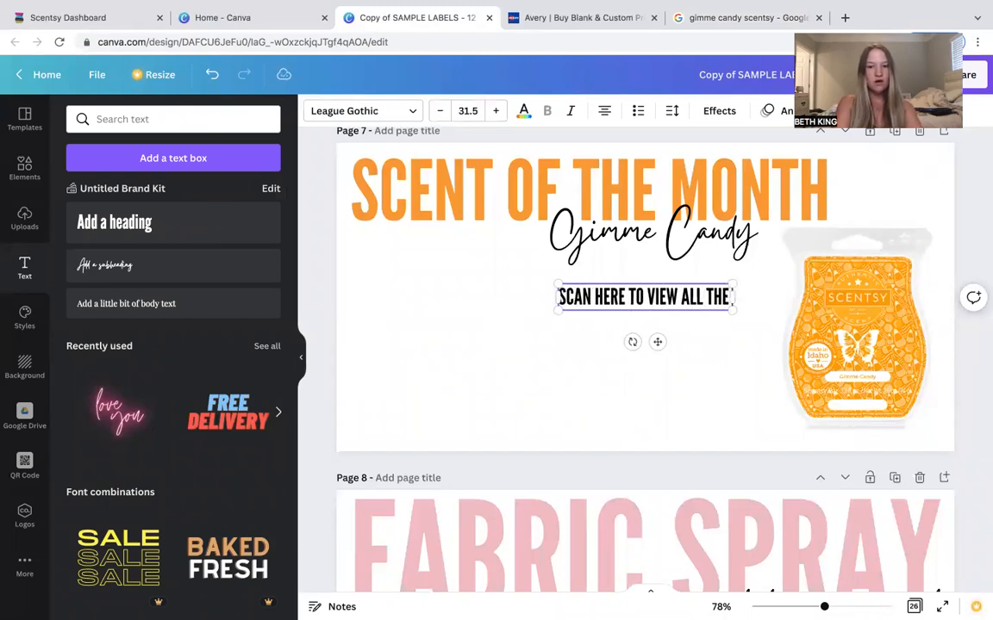
Replace the text box's content with 10% OFF FOR THE MONTH OF SEPTEMBER.
key(BackSpace)
key(BackSpace)
key(BackSpace)
key(BackSpace)
key(BackSpace)
key(BackSpace)
key(BackSpace)
key(BackSpace)
key(BackSpace)
key(BackSpace)
key(BackSpace)
key(BackSpace)
key(BackSpace)
key(BackSpace)
key(BackSpace)
key(BackSpace)
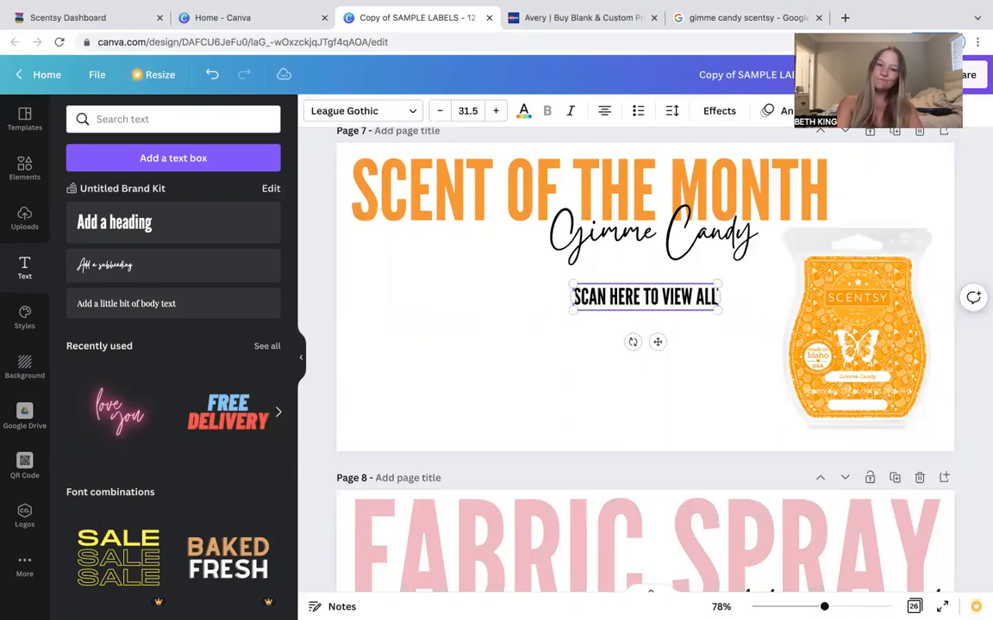
key(BackSpace)
key(BackSpace)
key(BackSpace)
key(BackSpace)
key(BackSpace)
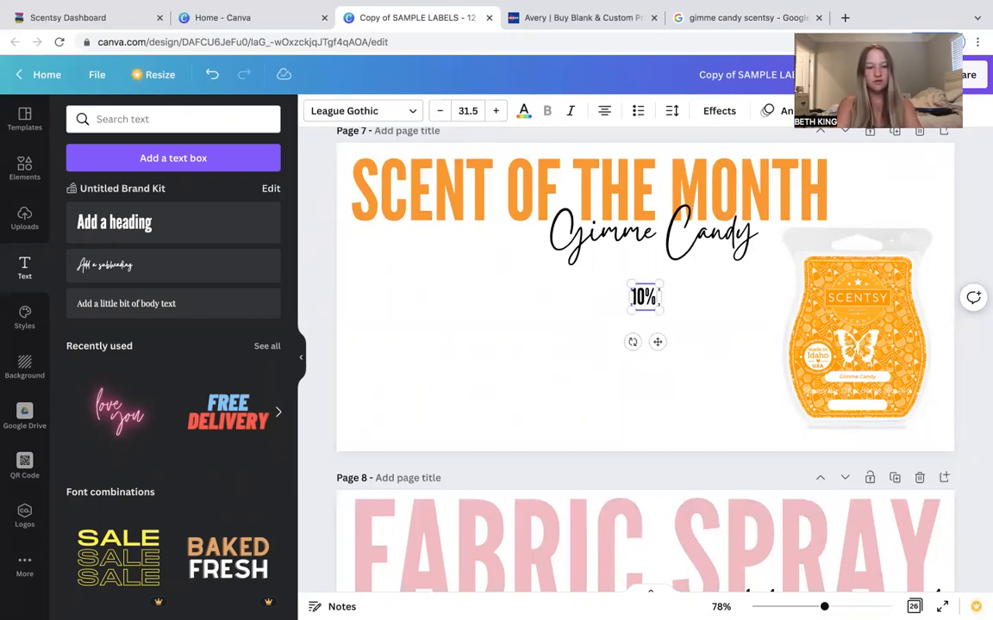
text(FF FO)
text(R THE MONTH)
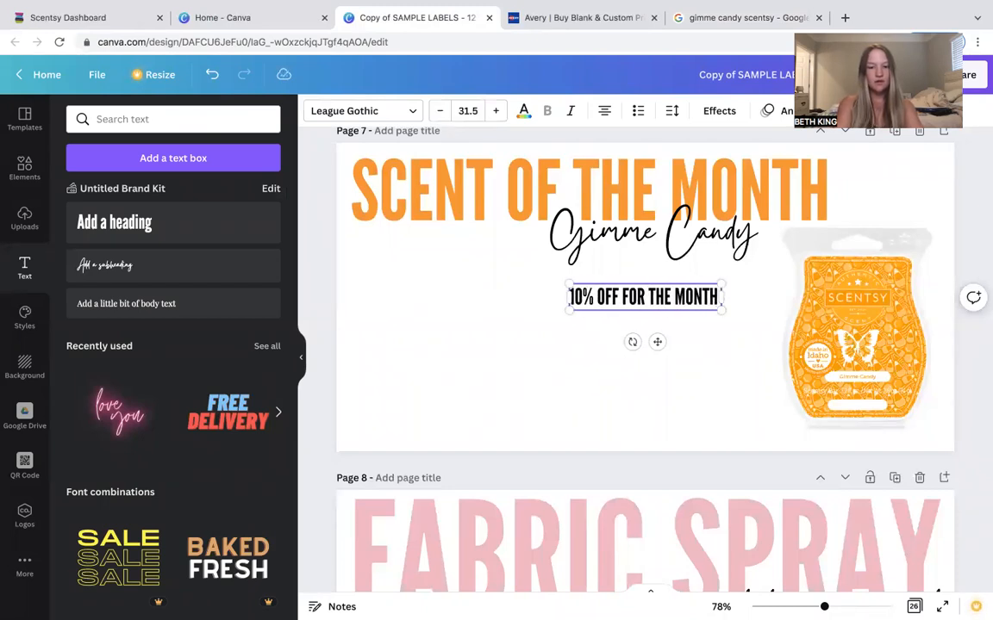
text( OF SEPTEMBER)
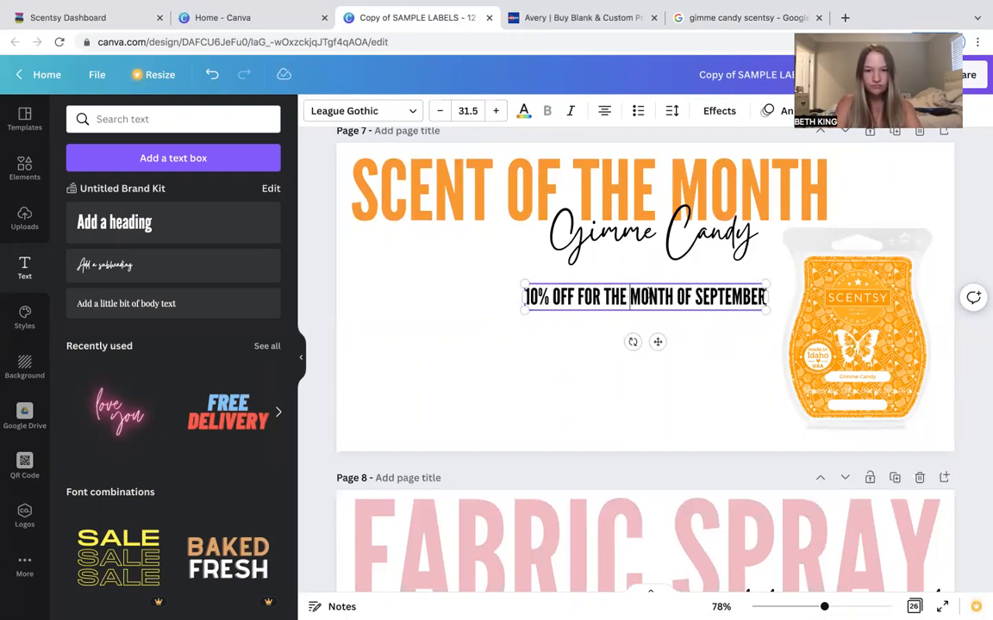
Finish the offer text with ! and new lines reading SCAN HERE TO VIEW ALL PRODUCTS IN THIS SCENT!
key(Return)
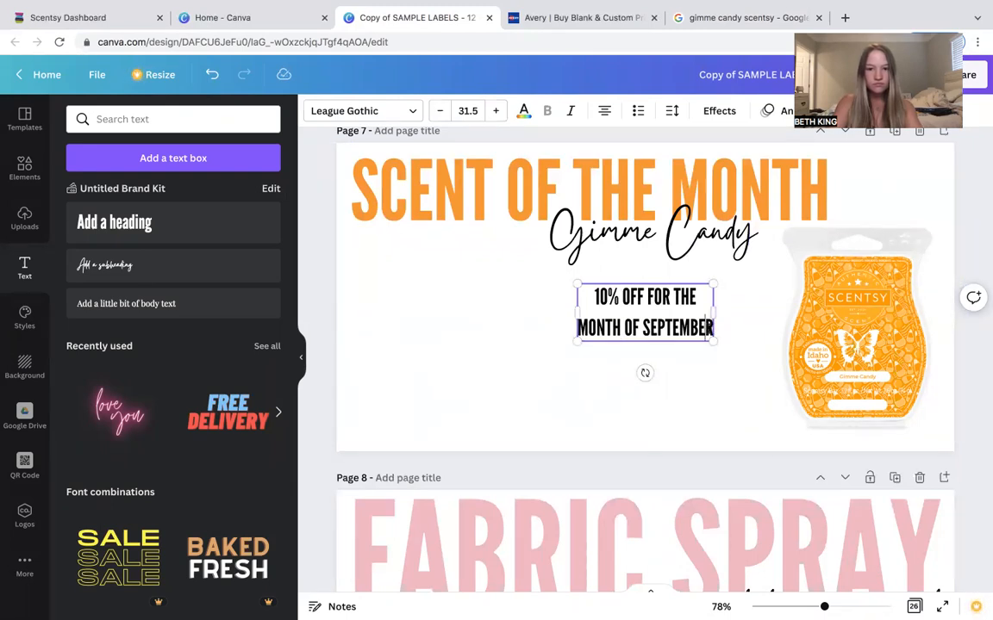
text(!)
key(Return)
text(SCAN HERE TO VIEW ALL)
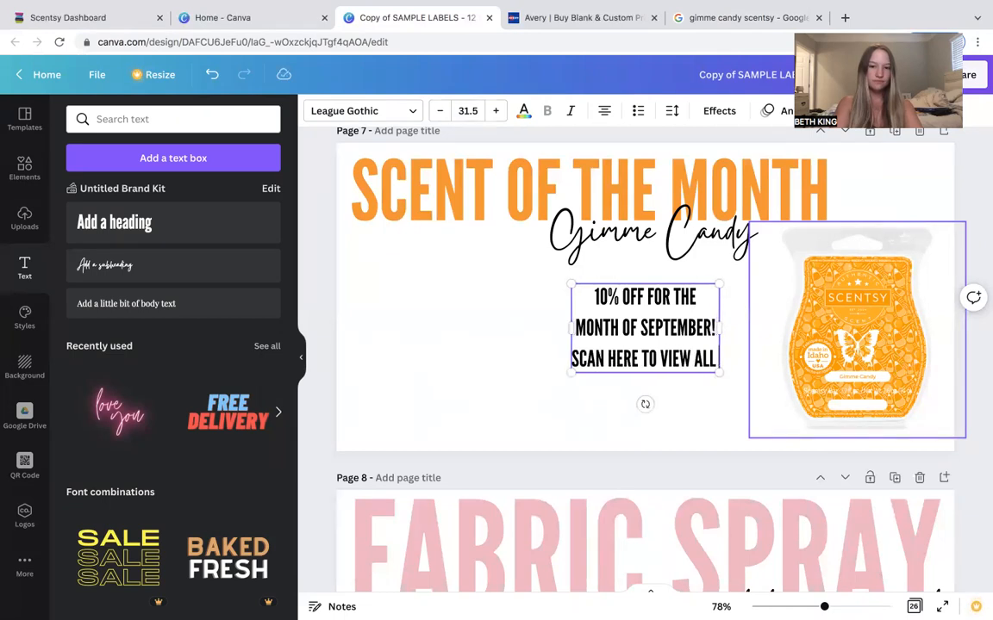
key(Return)
text(PRODUCTS I)
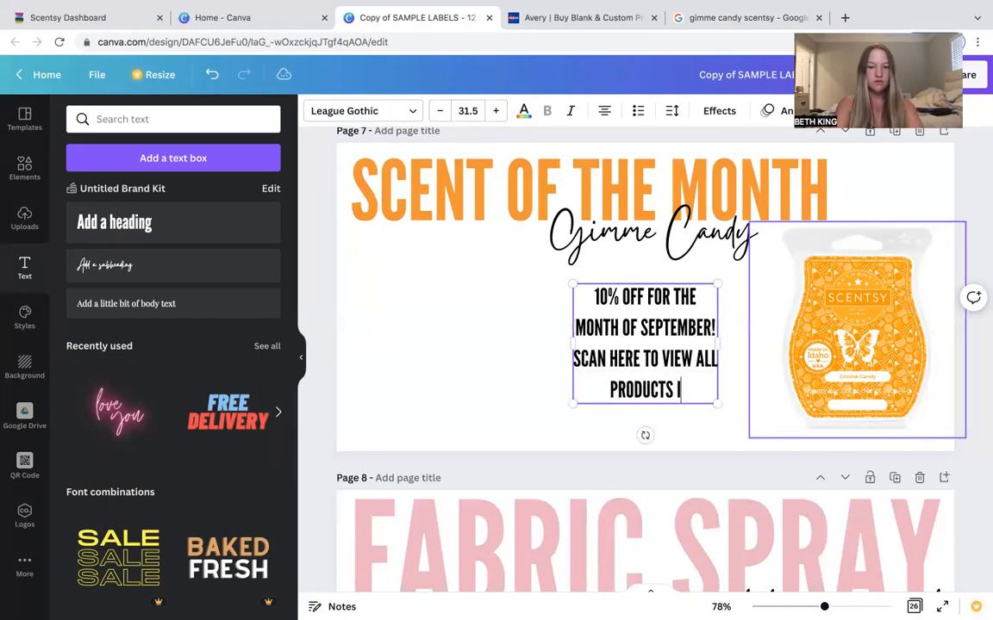
text(N THIS SCENT)
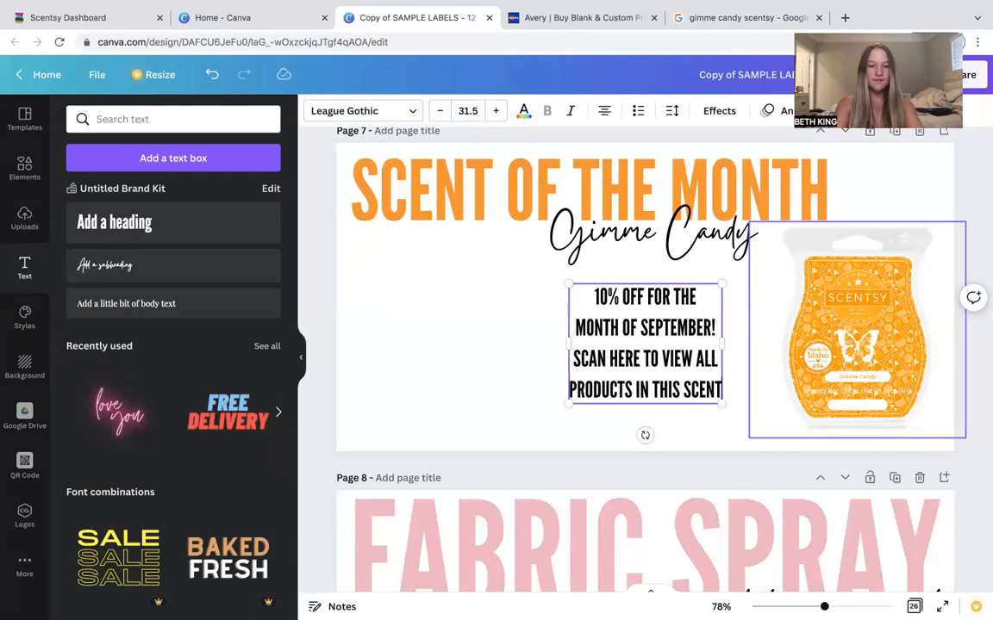
text(!)
Move the offer text to the left side under the heading and increase its font size to 34.5.
click(496, 344)
drag(634, 351, 423, 309)
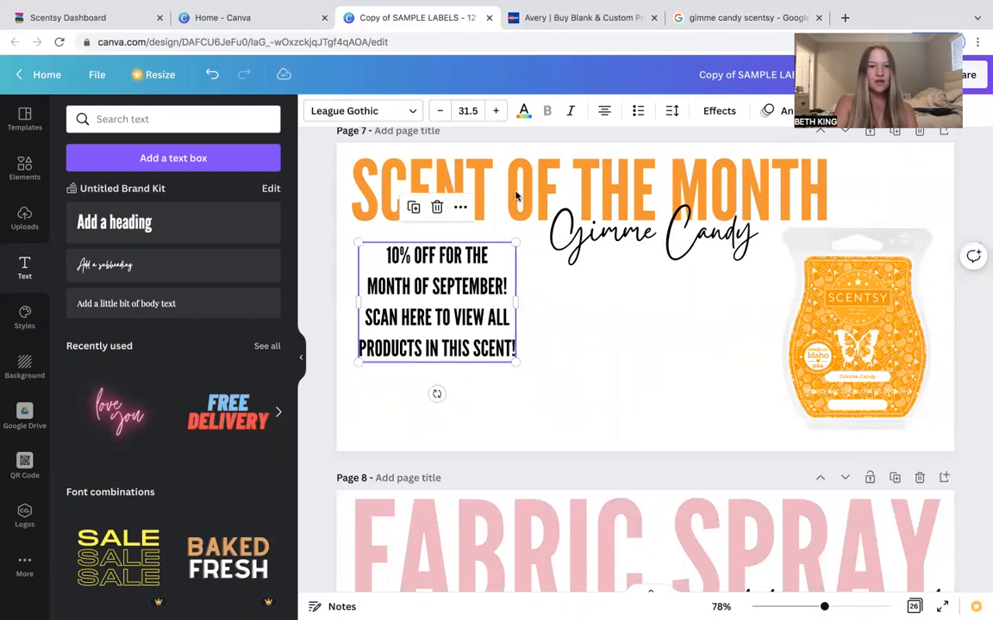
click(497, 110)
click(497, 110)
click(497, 110)
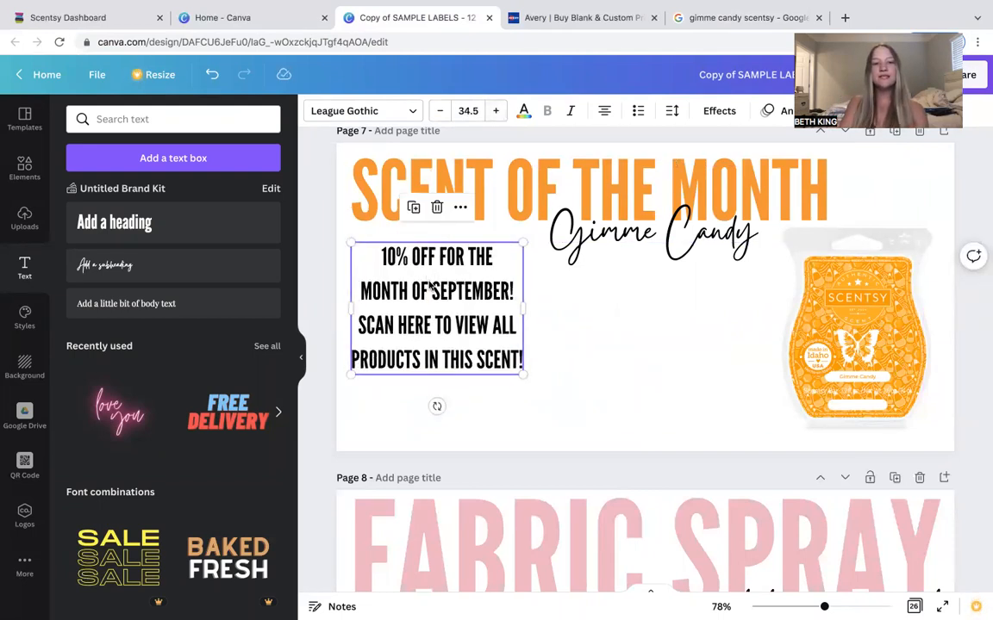
Set the offer text's line spacing to 1.05 and open the text Effects options.
click(670, 111)
drag(755, 213, 729, 216)
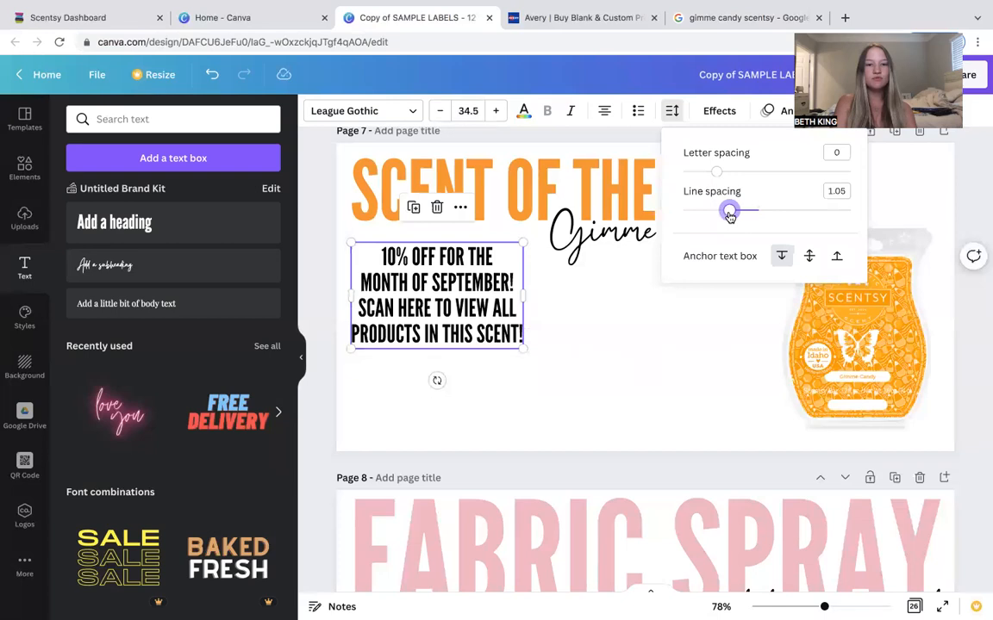
click(719, 112)
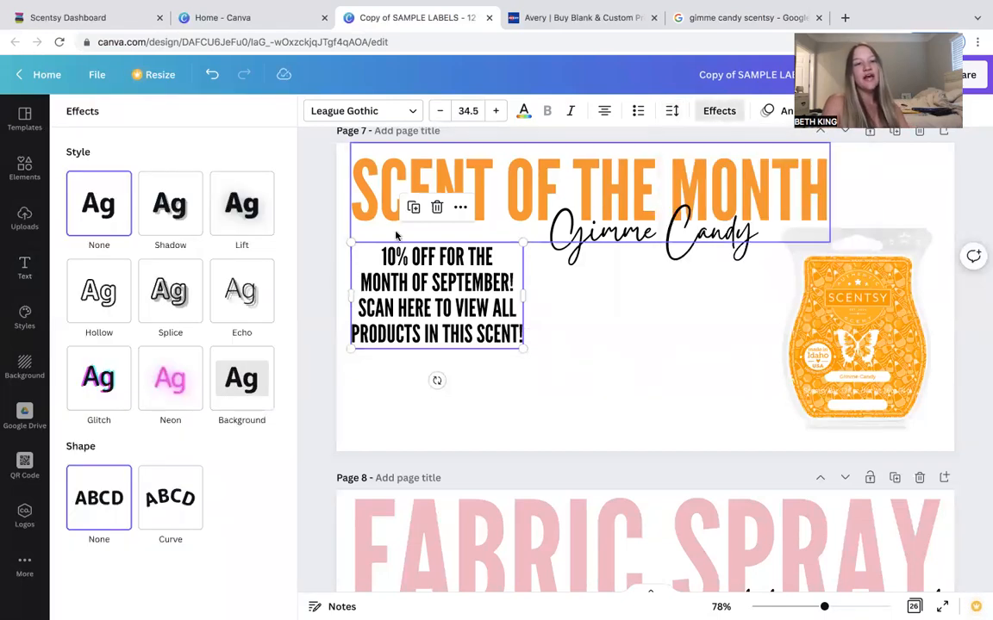
Apply the Lift effect to the offer text and enlarge its box so the font reaches 37.
click(245, 215)
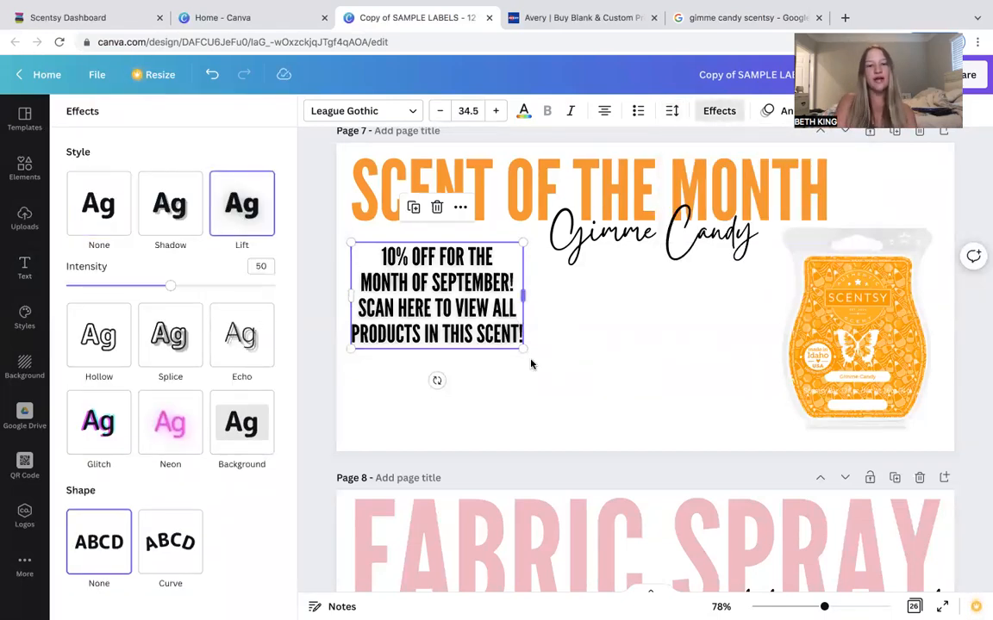
drag(522, 349, 535, 357)
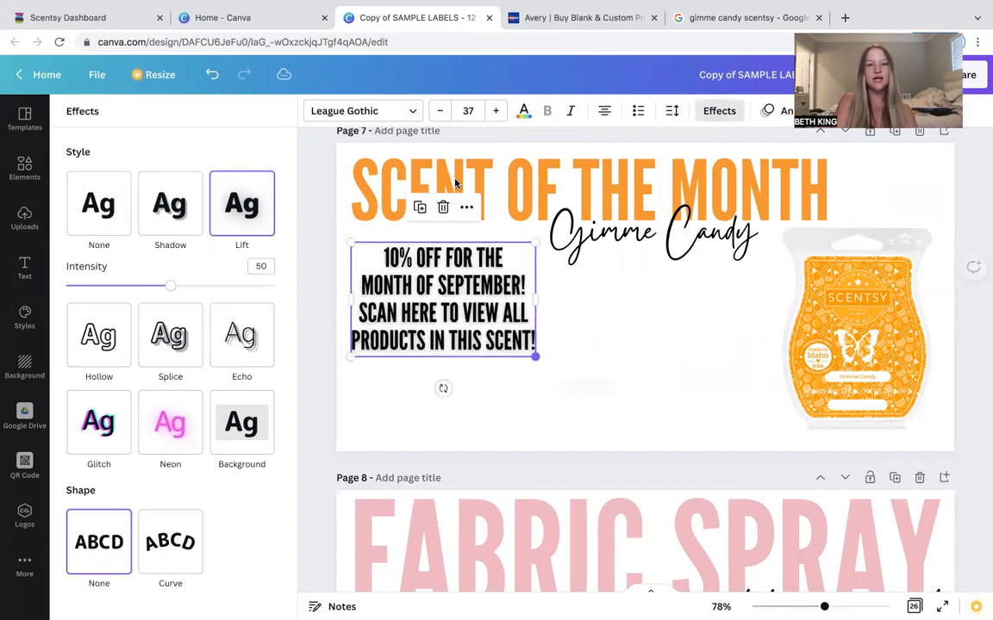
Apply the Shadow effect to the SCENT OF THE MONTH heading.
click(474, 177)
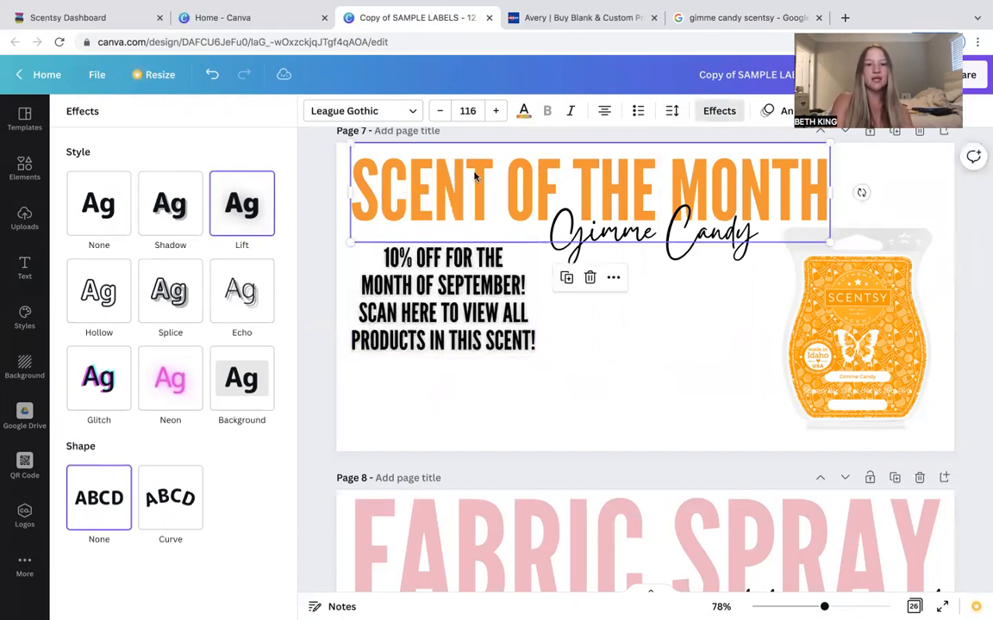
click(160, 209)
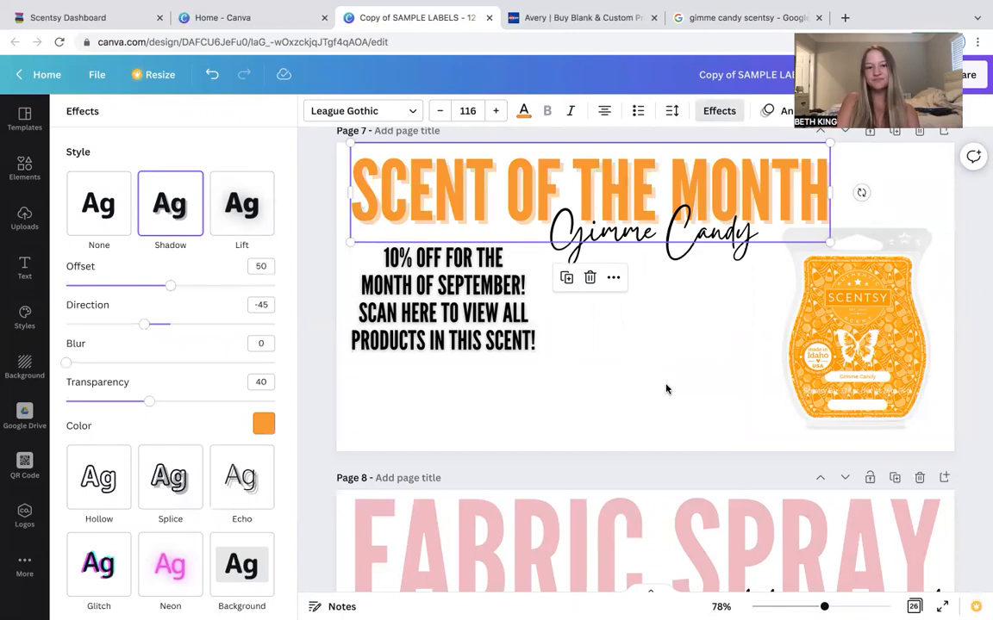
scroll(664, 387, up, 1)
scroll(665, 390, up, 5)
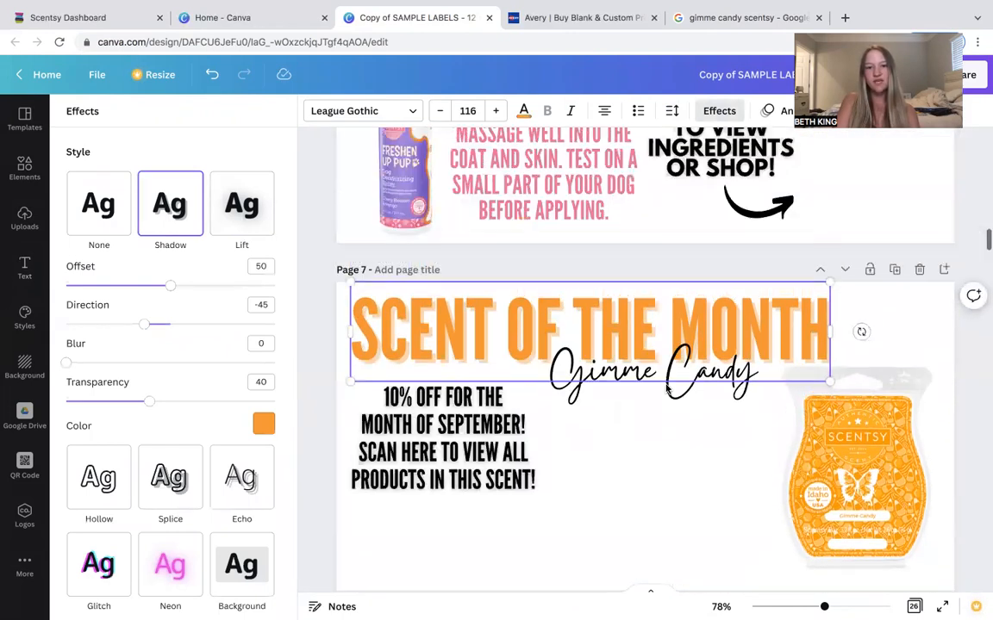
scroll(665, 390, down, 6)
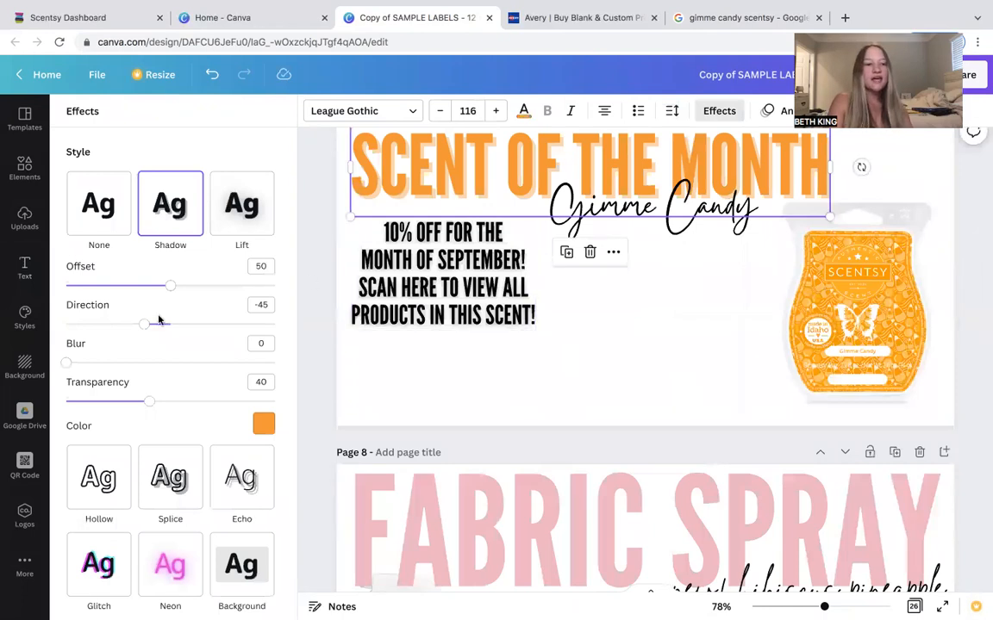
Search the Elements library for ARROW.
click(17, 217)
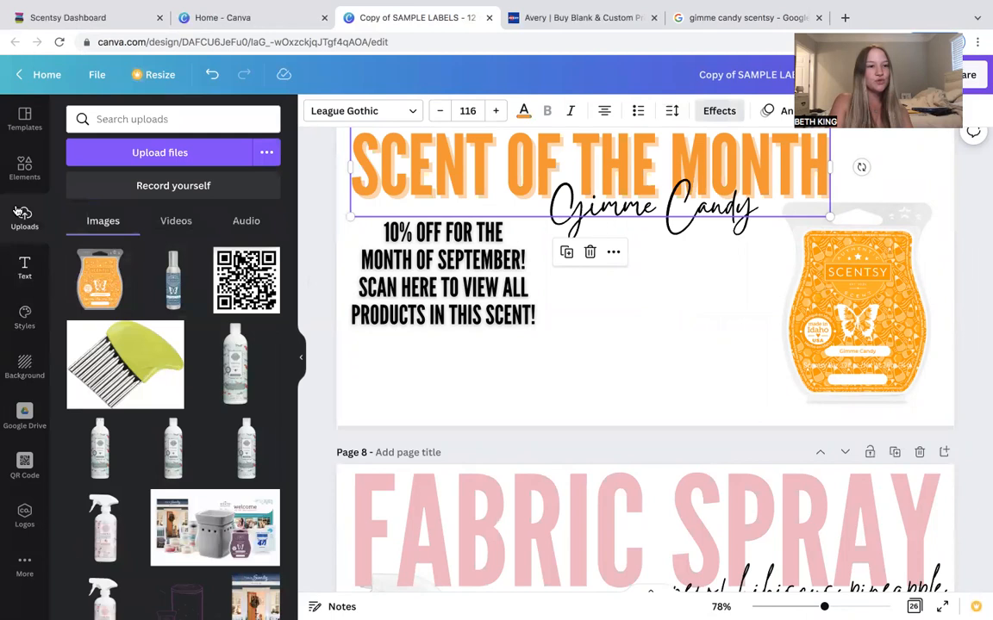
click(16, 186)
click(184, 118)
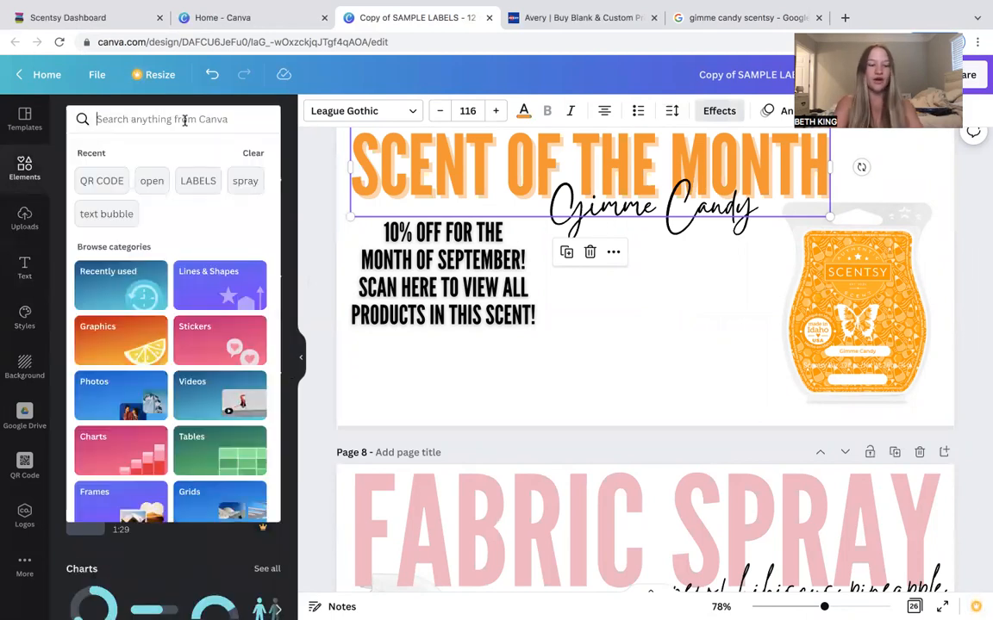
text(ARROW)
key(Return)
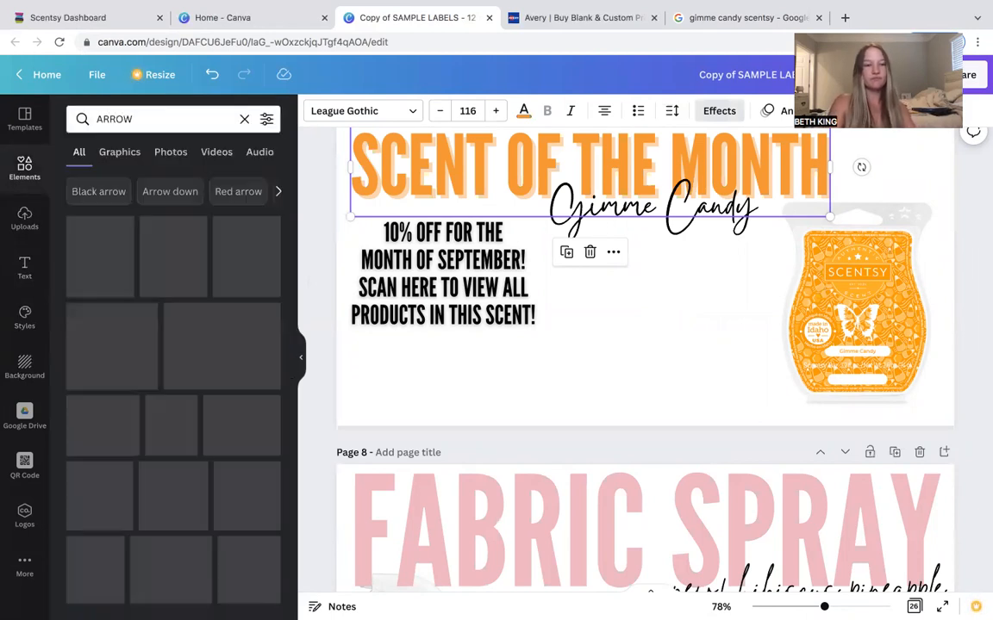
Add the curved left-pointing arrow graphic to the label and move it slightly down.
scroll(236, 348, down, 2)
scroll(232, 353, down, 3)
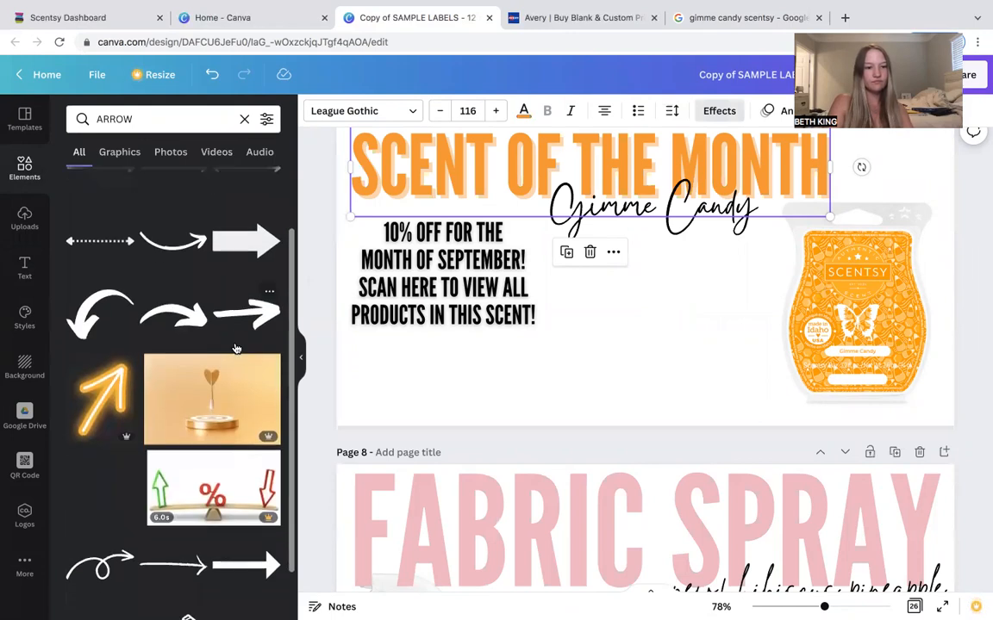
scroll(228, 364, up, 5)
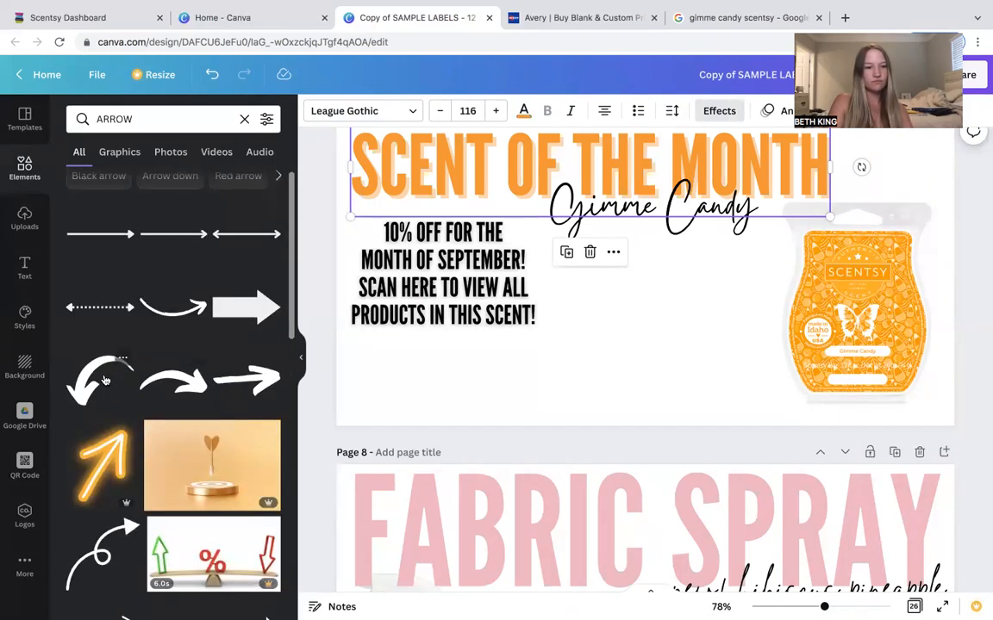
click(104, 380)
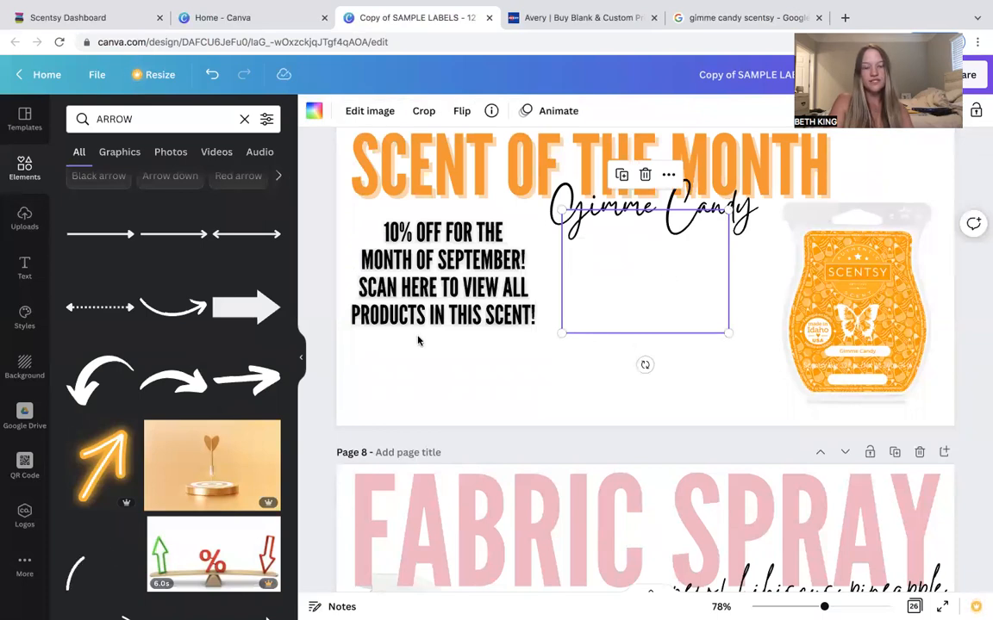
drag(633, 313, 633, 352)
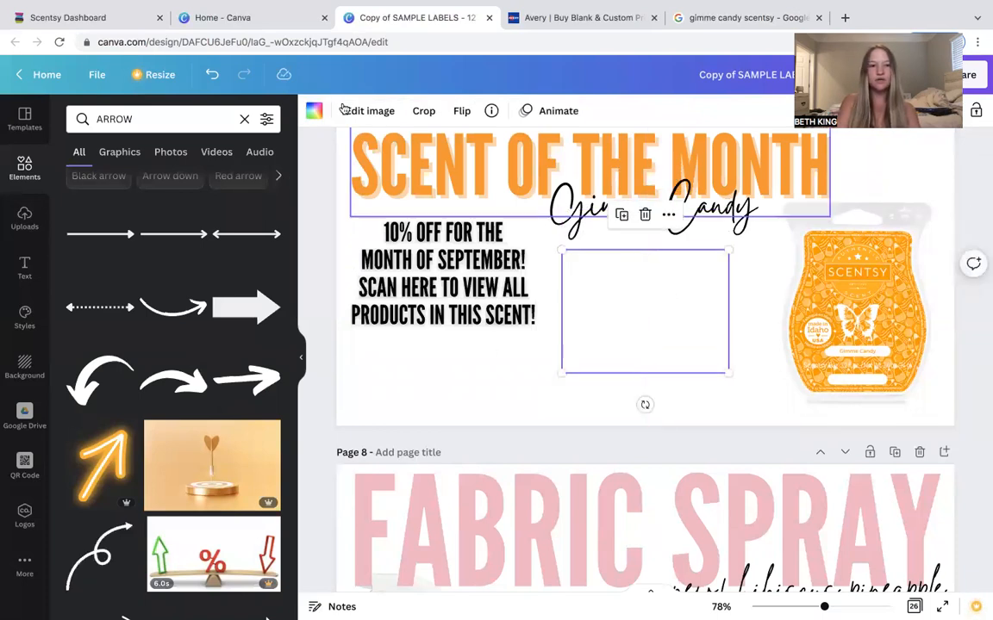
Try orange on the arrow, then set the arrow's color to black.
click(314, 110)
click(118, 181)
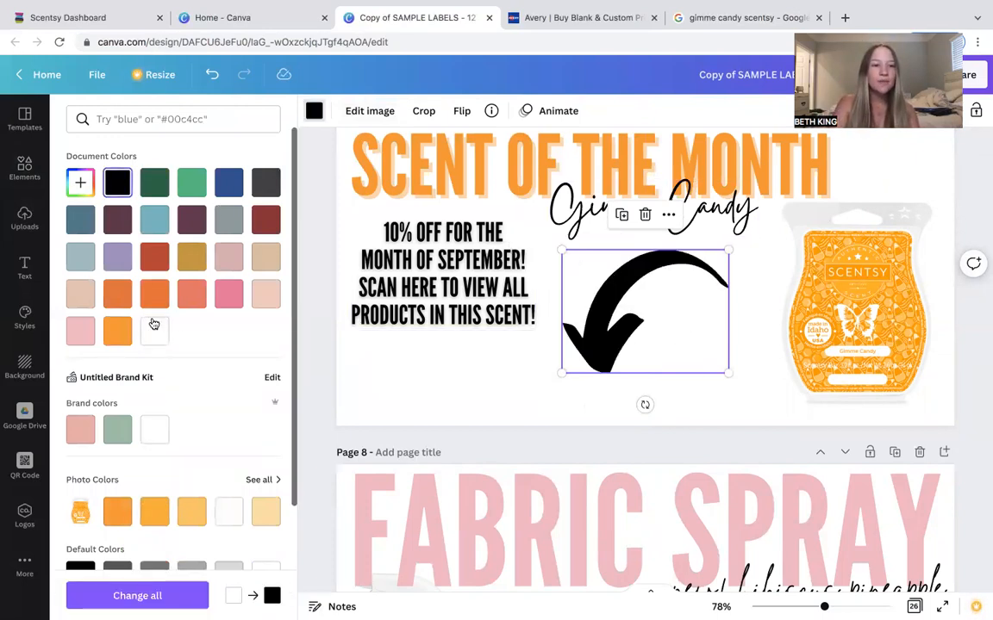
click(117, 331)
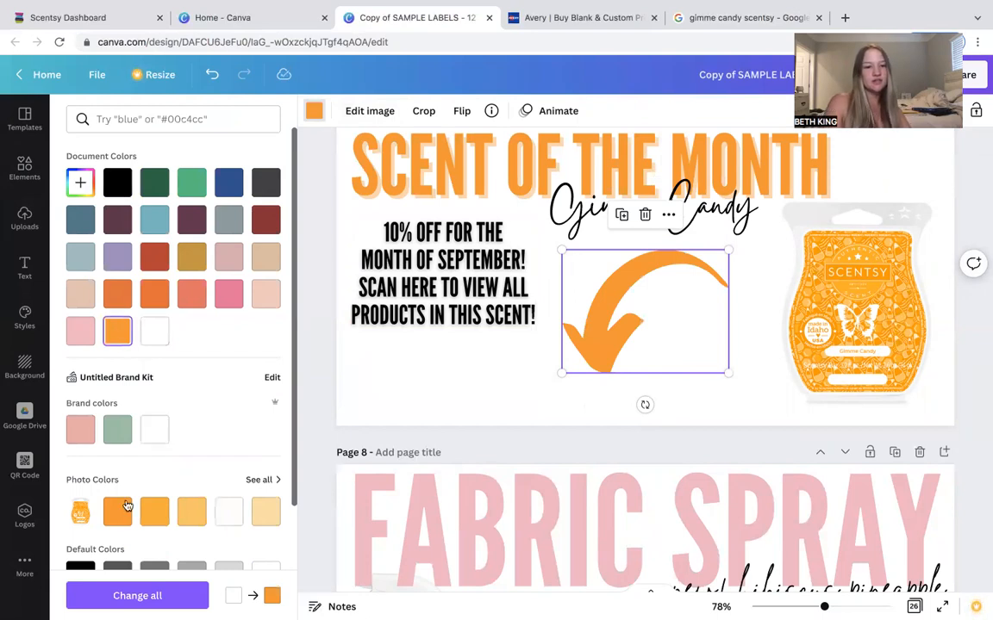
scroll(124, 239, down, 1)
scroll(124, 238, up, 1)
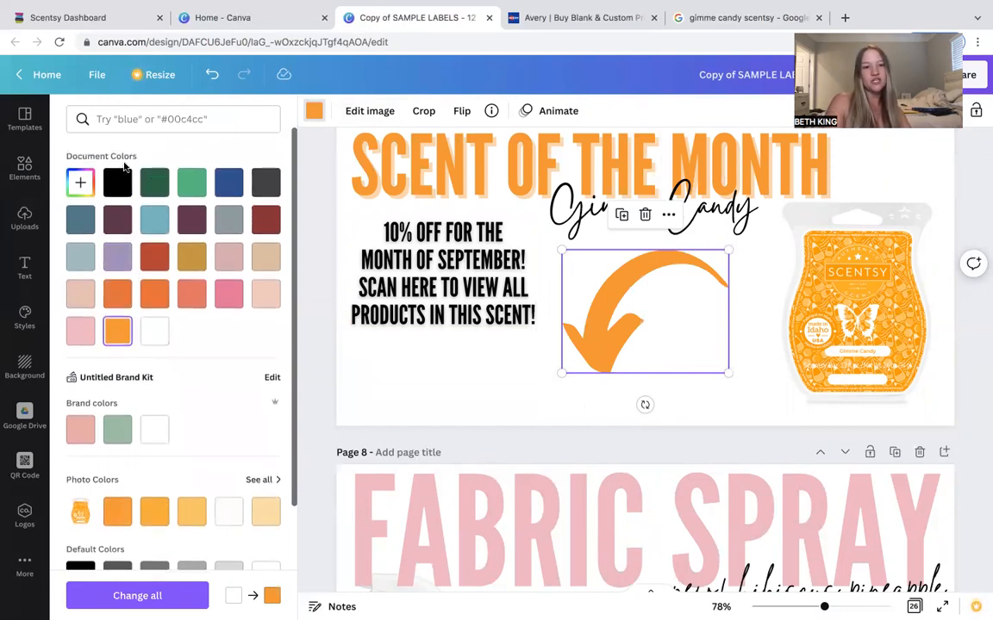
click(121, 191)
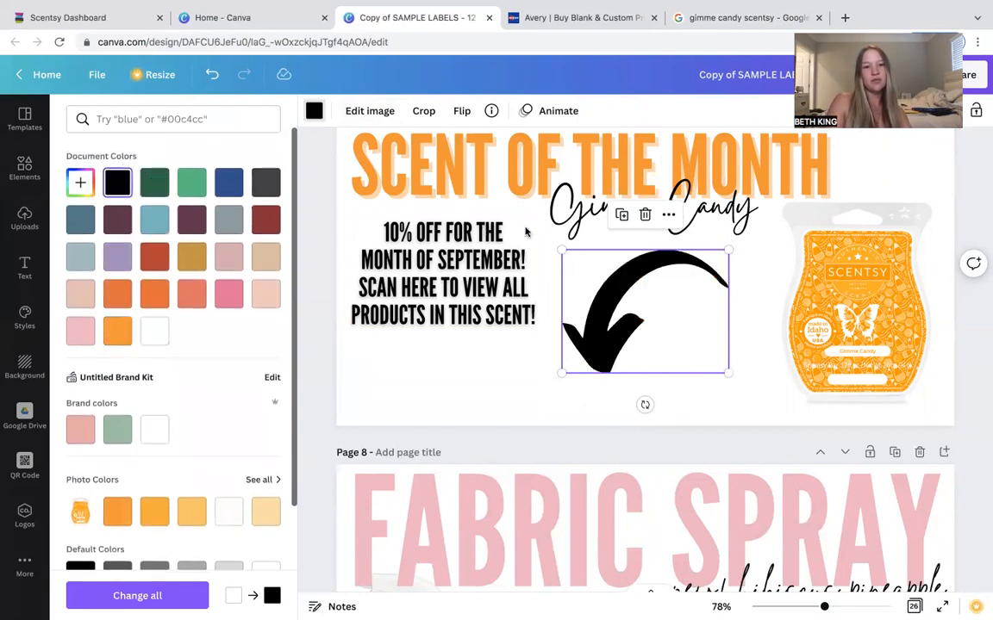
Flip the arrow horizontally, shrink it, and place it beside the offer text.
click(461, 111)
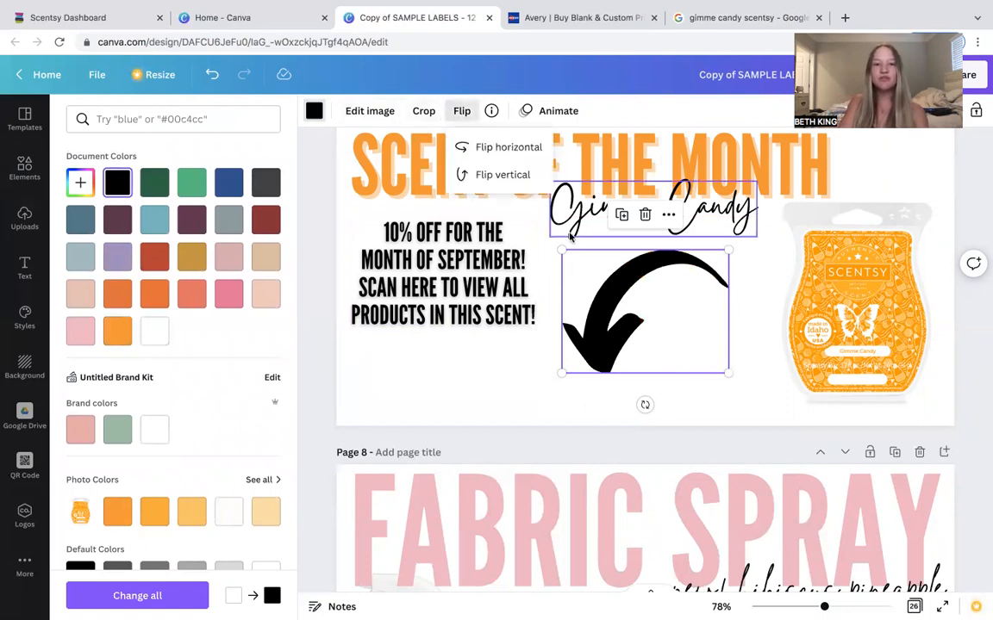
click(509, 147)
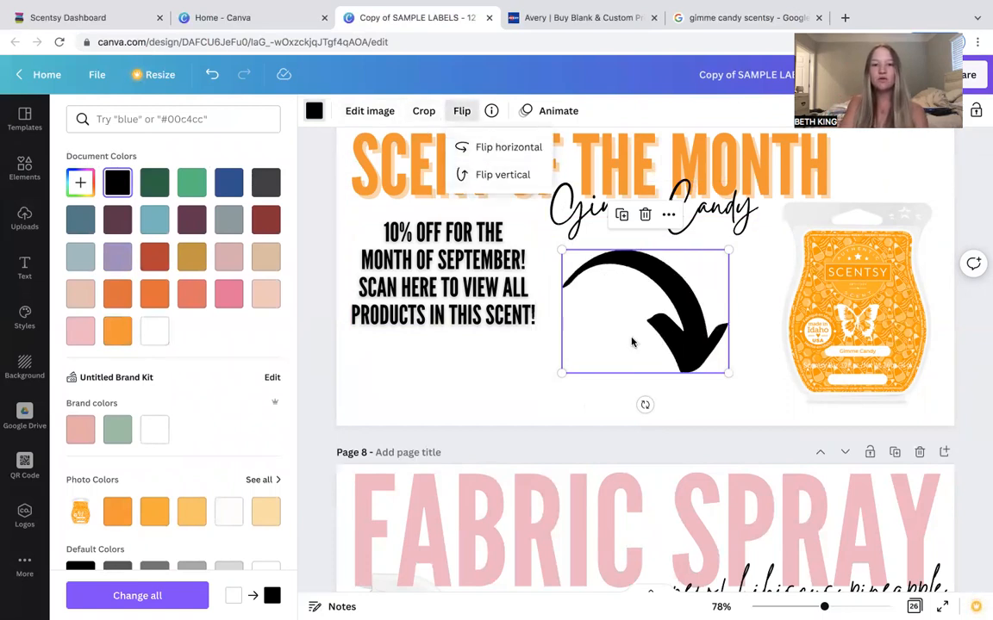
drag(728, 372, 588, 276)
click(687, 301)
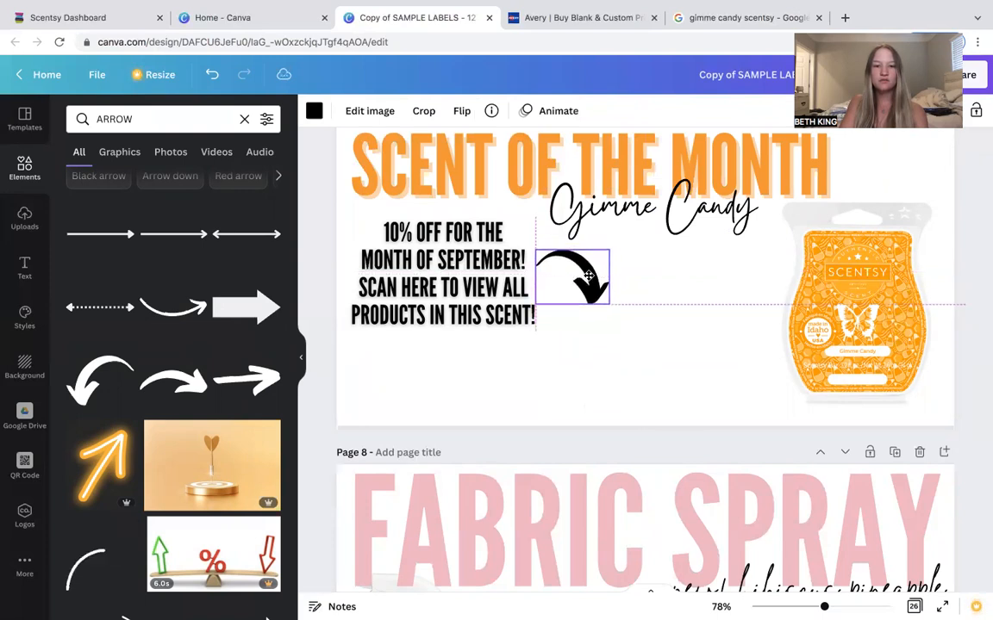
Move the Gimme Candy product image slightly left and down on the label.
click(714, 312)
drag(853, 311, 825, 326)
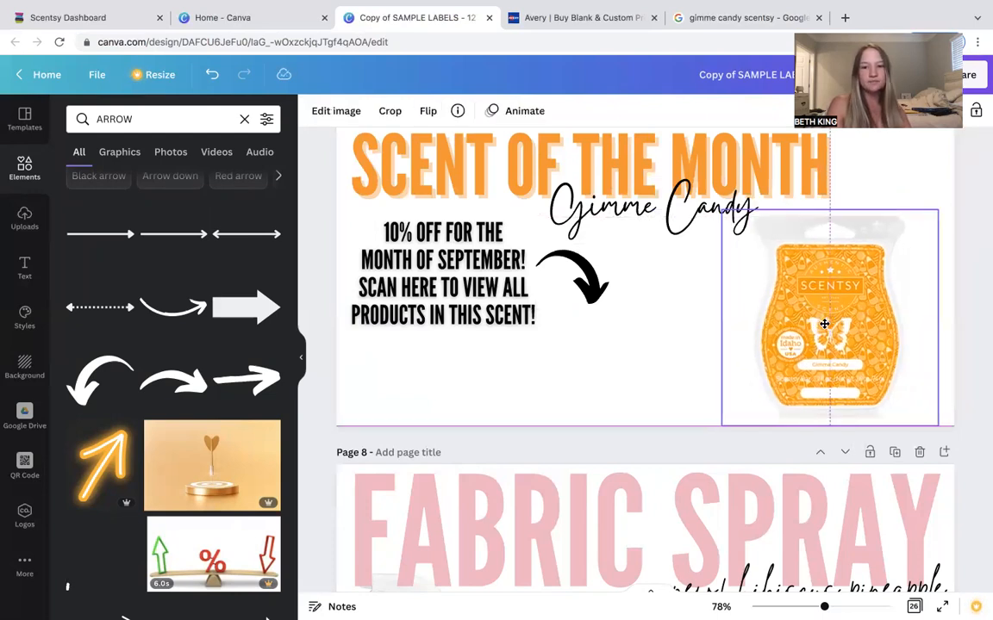
click(642, 379)
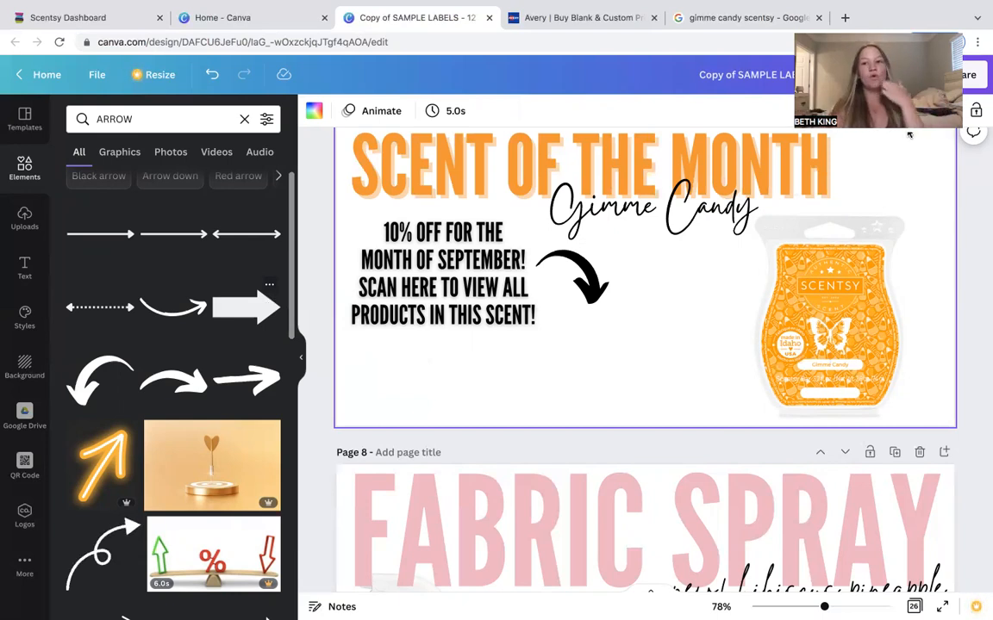
In a new browser tab, search for qr code generator and open QRCode Monkey.
click(845, 17)
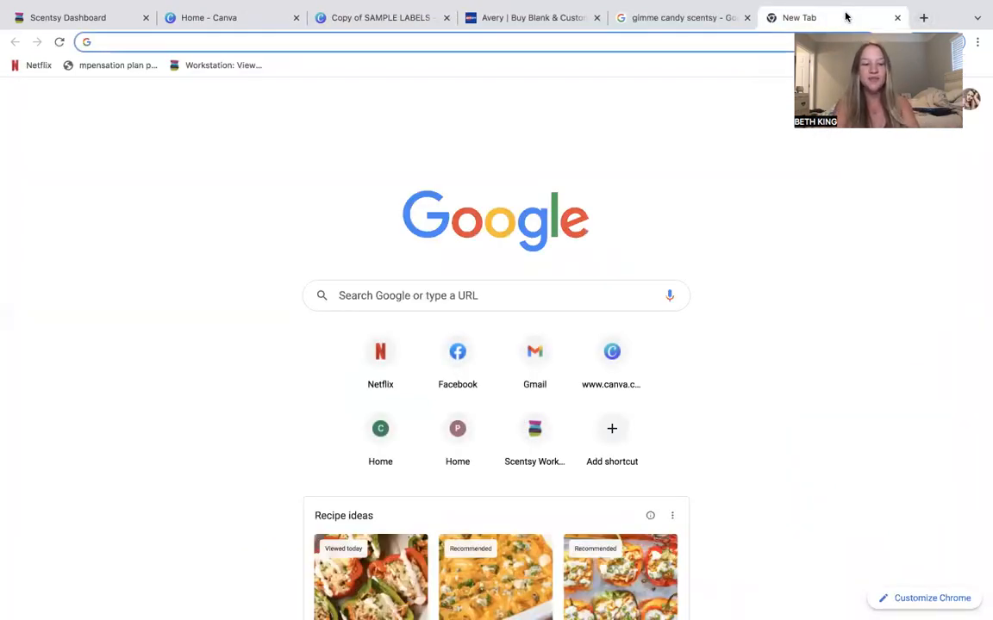
text(qr code)
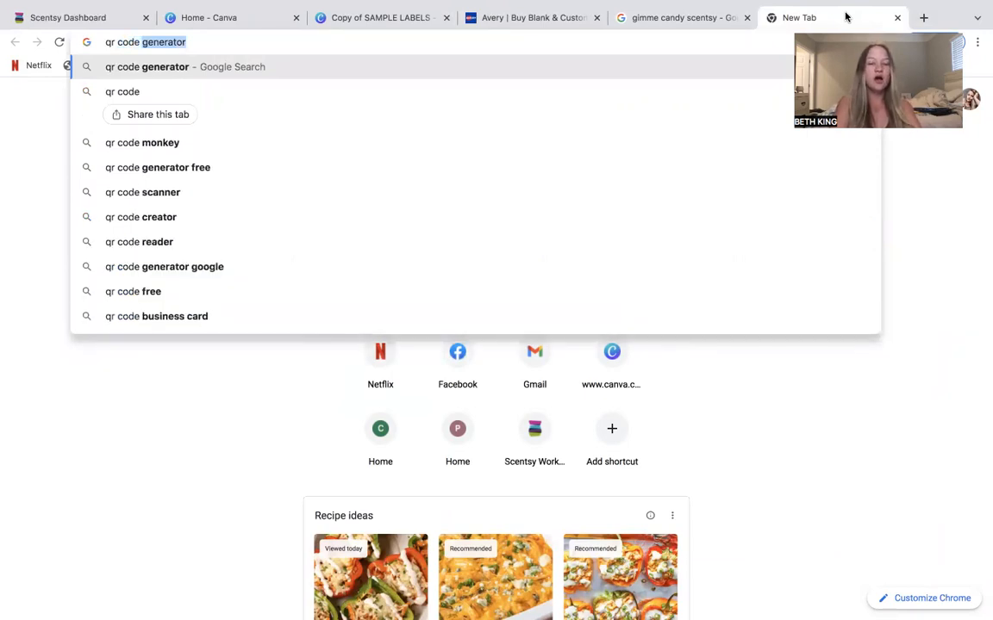
key(Return)
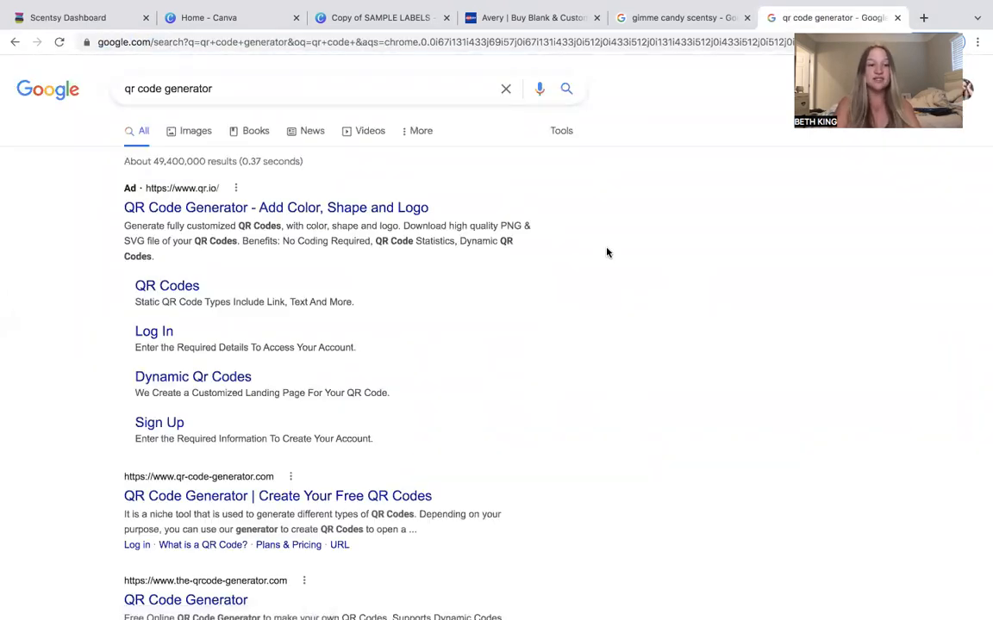
scroll(240, 299, down, 5)
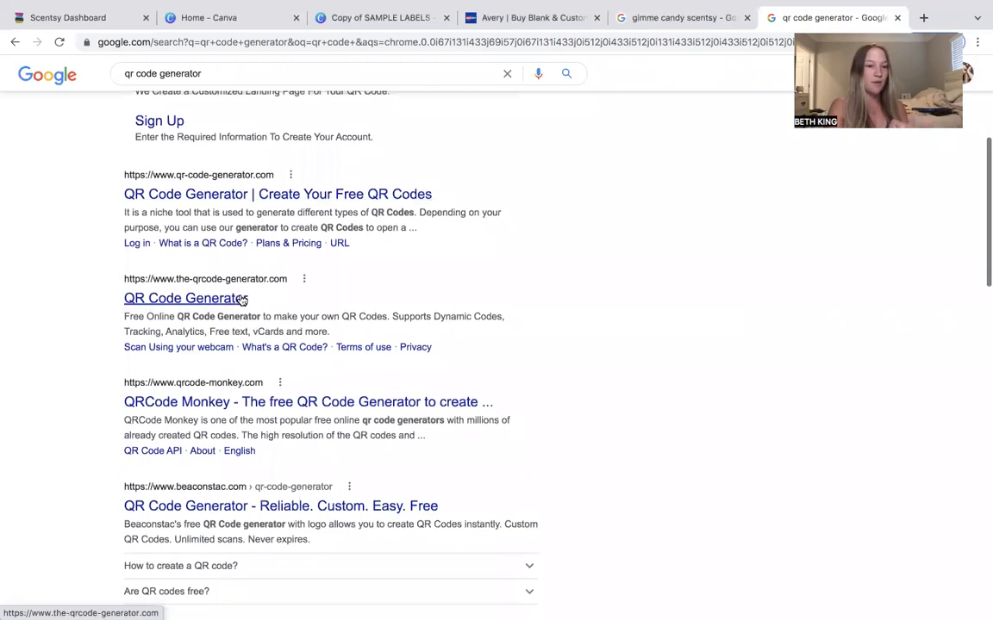
click(268, 375)
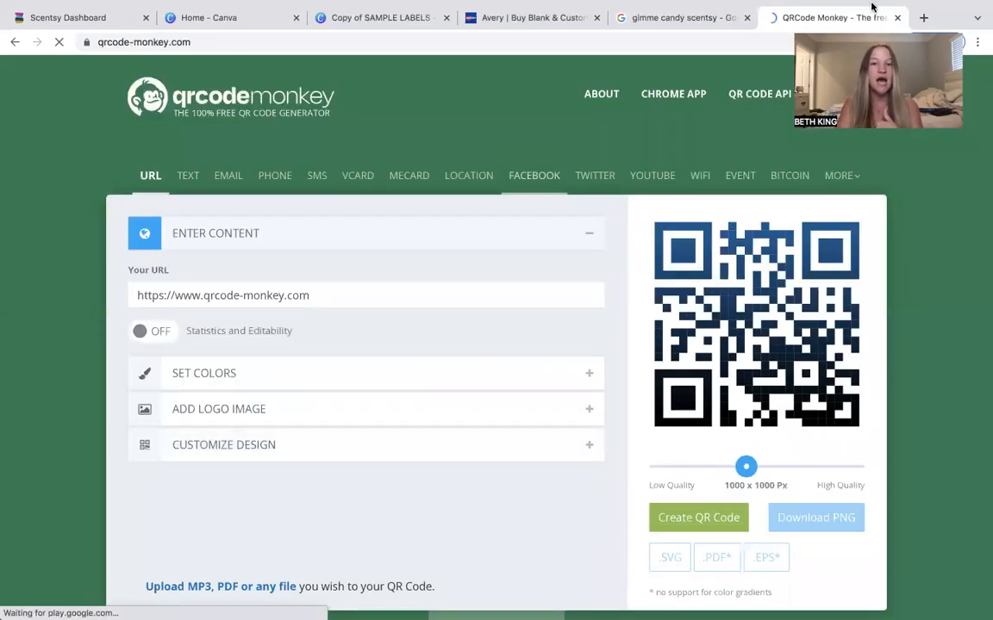
Open the consultant's Scentsy shop website in a new tab and copy its URL.
click(923, 17)
text(perfect)
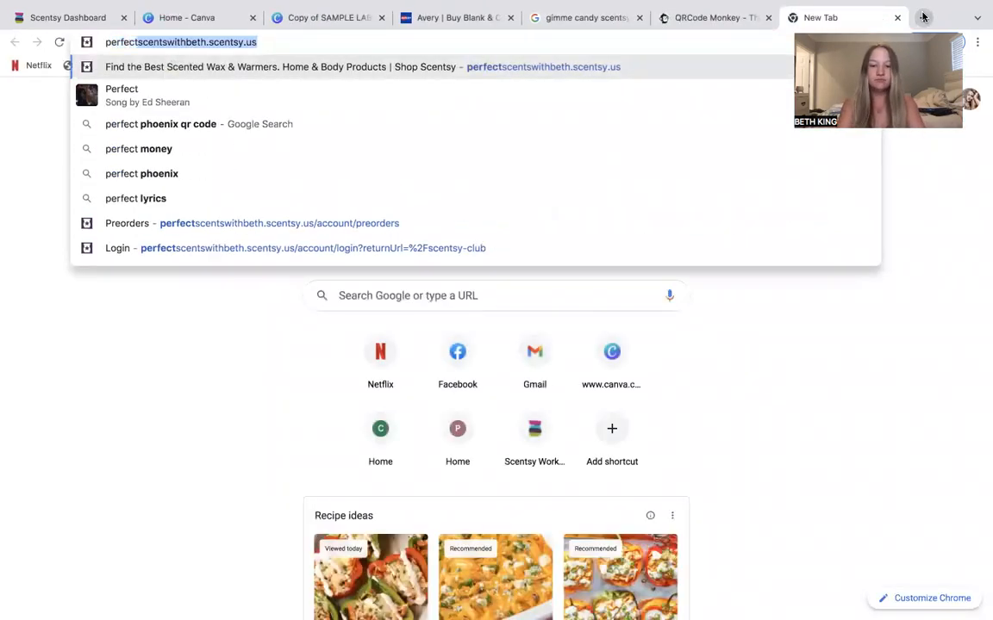
key(Return)
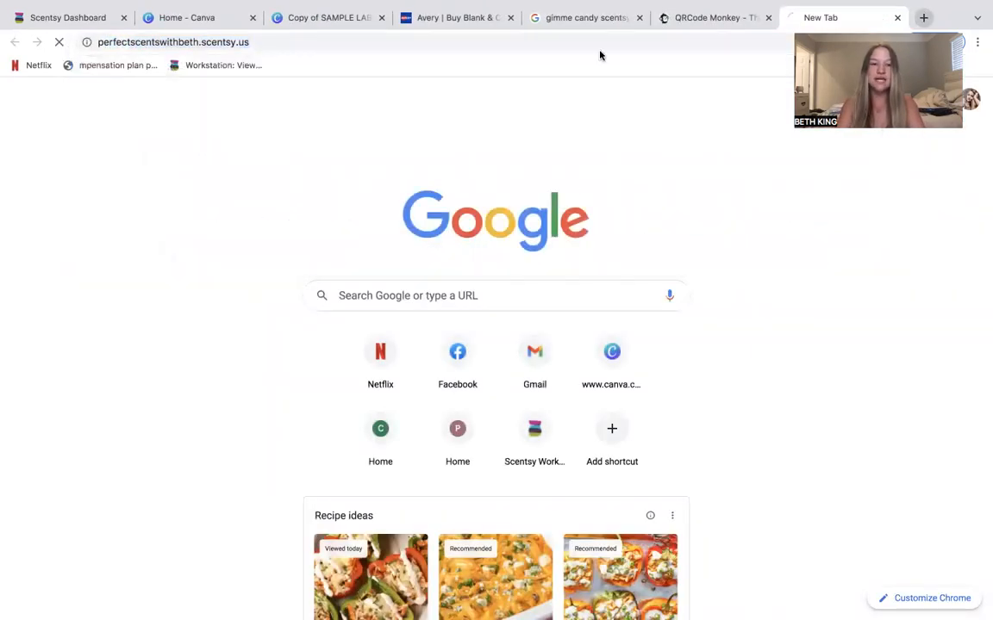
click(145, 43)
right_click(145, 43)
click(221, 131)
Replace the Your URL field in QRCode Monkey with the copied shop URL.
click(710, 17)
click(308, 287)
drag(317, 291, 89, 294)
key(BackSpace)
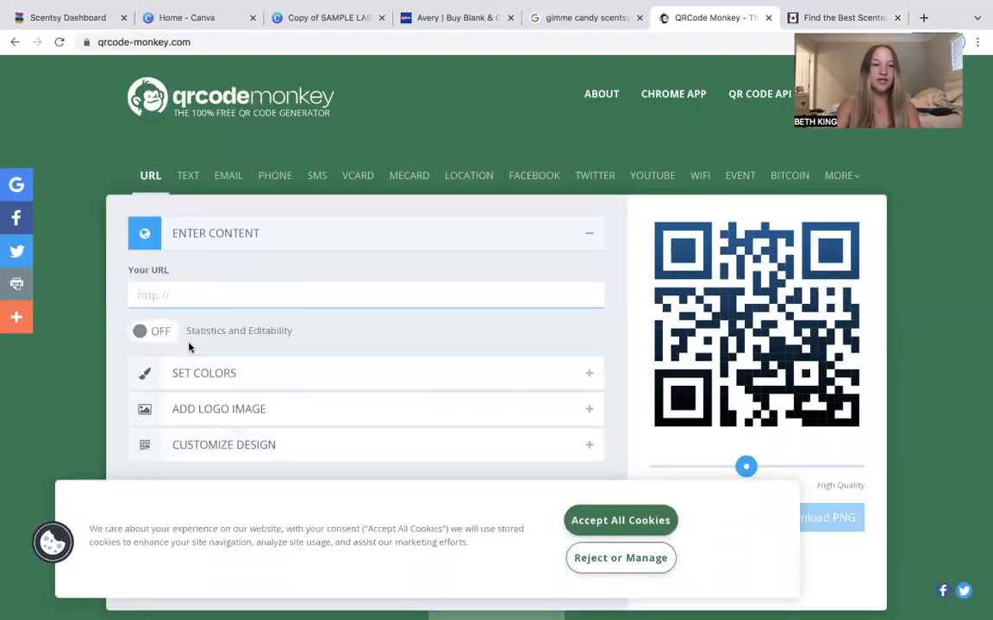
right_click(191, 298)
click(229, 389)
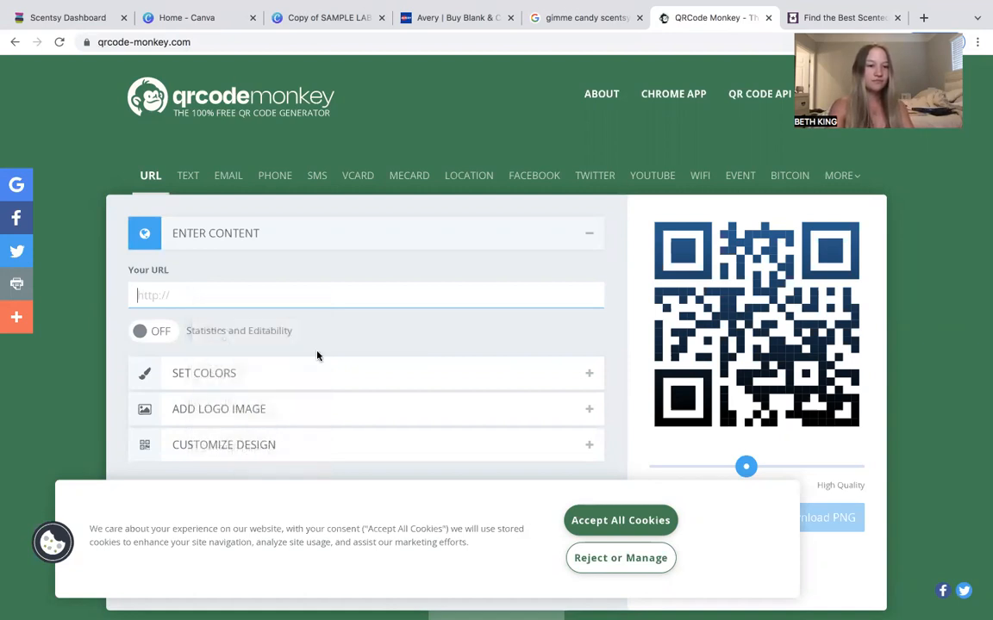
key(BackSpace)
key(BackSpace)
key(BackSpace)
key(BackSpace)
Accept the cookies and create the QR code.
scroll(439, 259, down, 1)
click(632, 519)
click(704, 482)
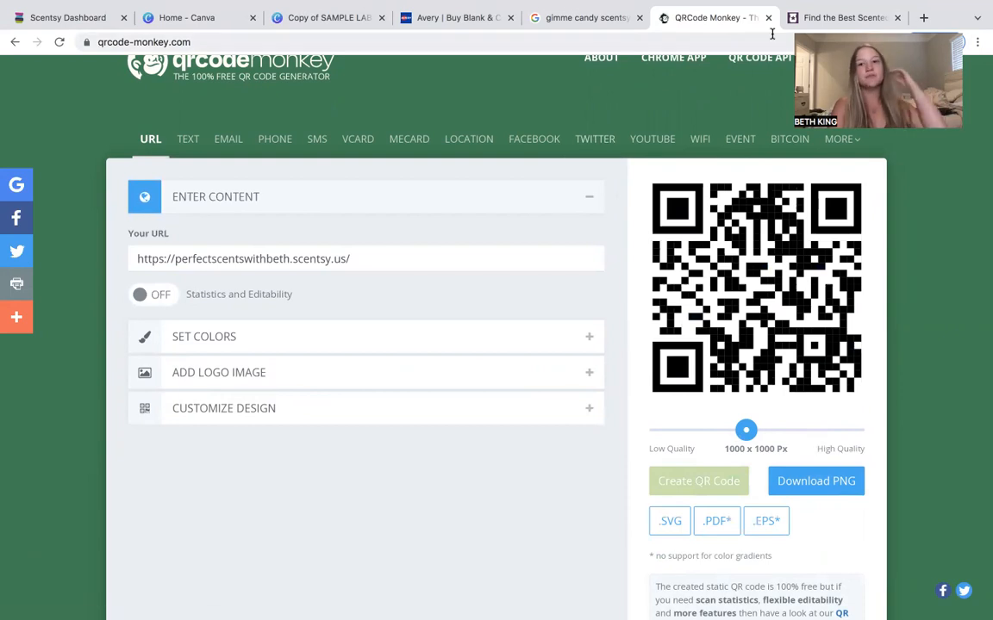
Return to the label design and open Canva's QR Code app by searching the elements for qr code.
click(330, 19)
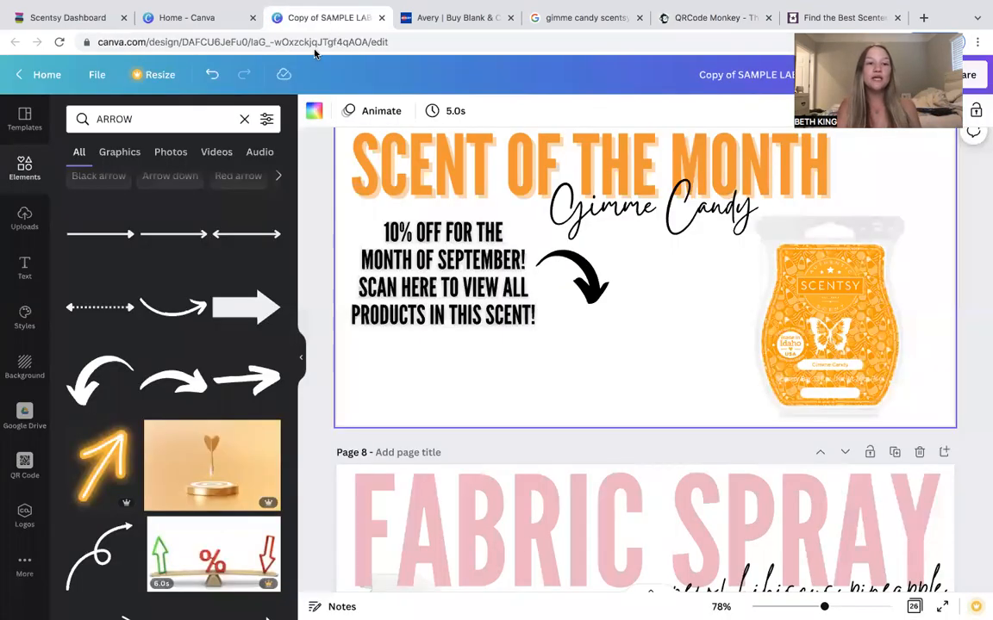
click(13, 226)
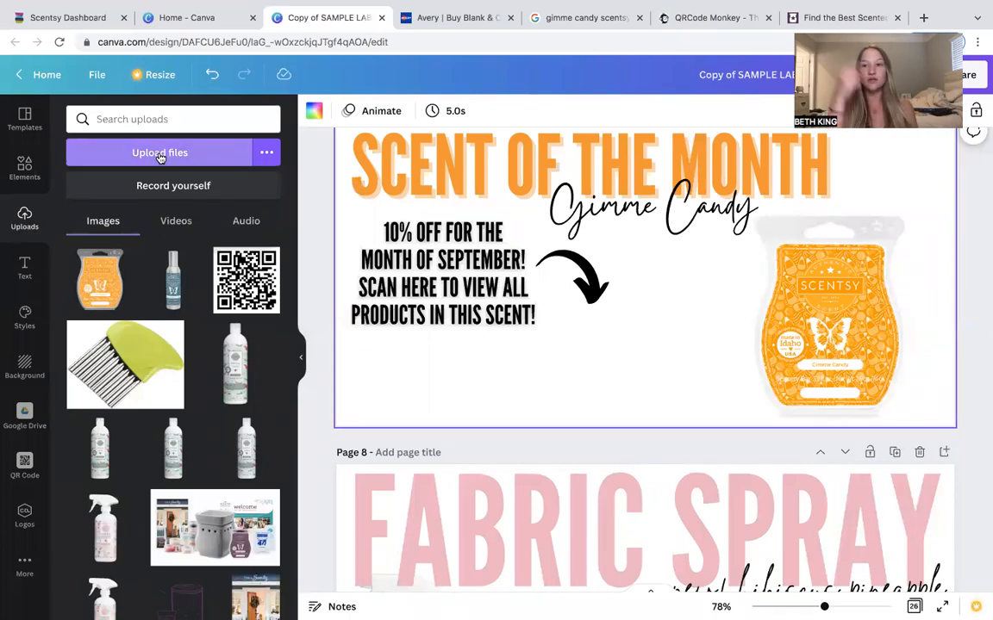
scroll(189, 381, down, 3)
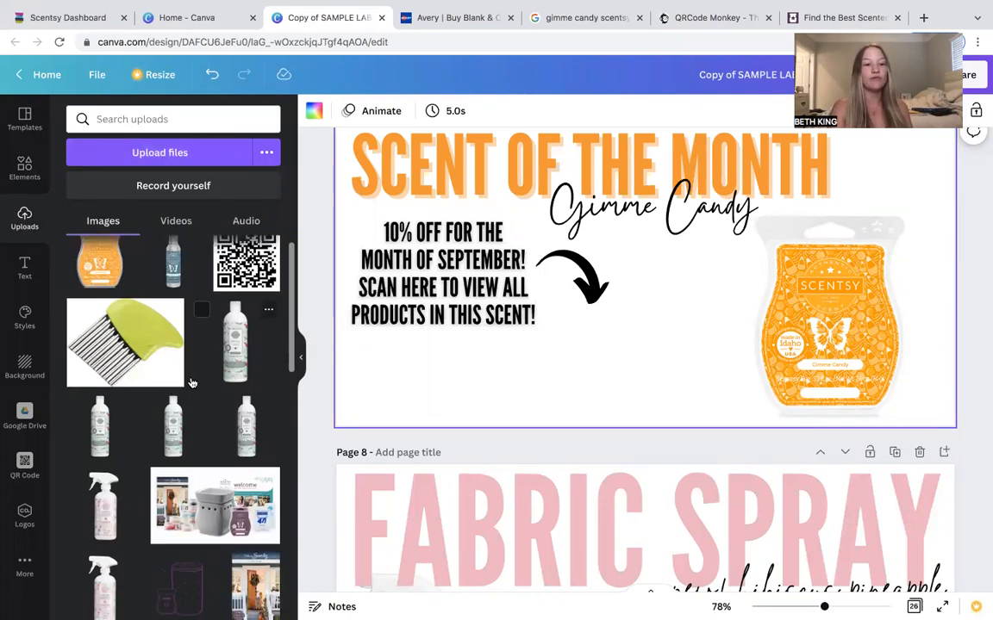
scroll(189, 388, up, 3)
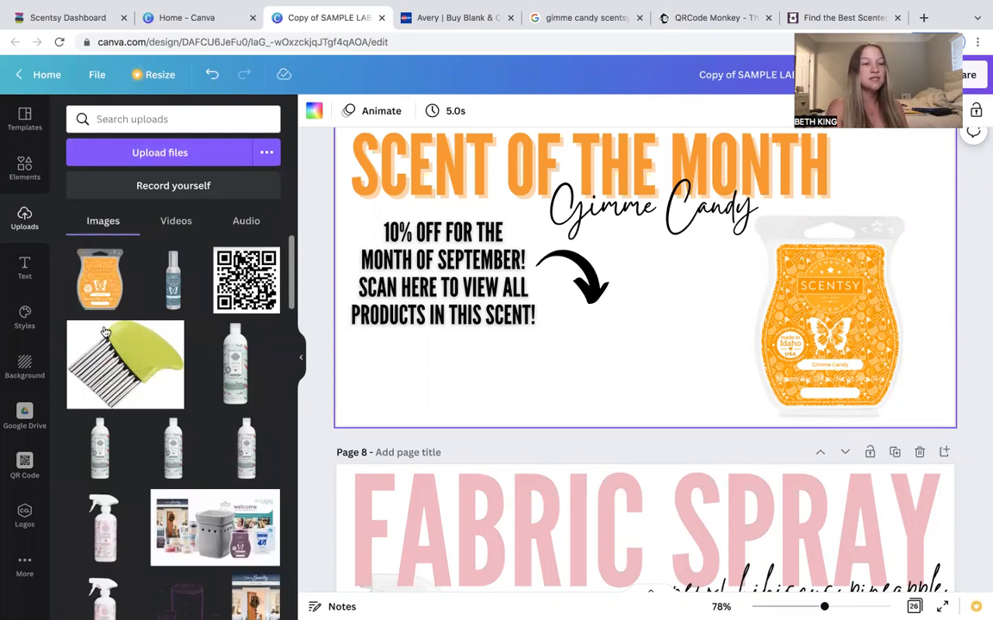
click(17, 185)
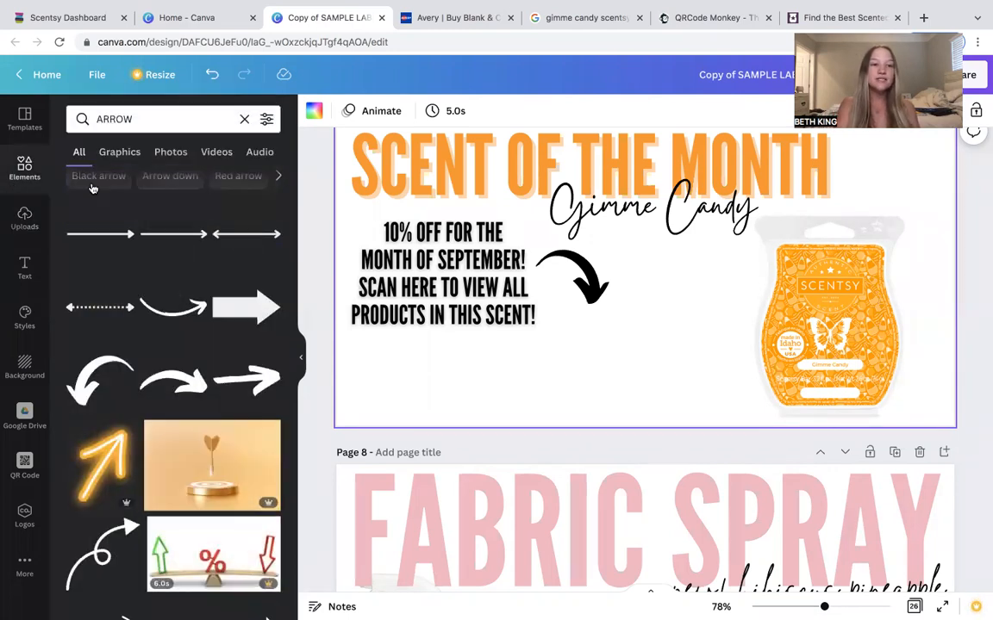
click(151, 121)
key(BackSpace)
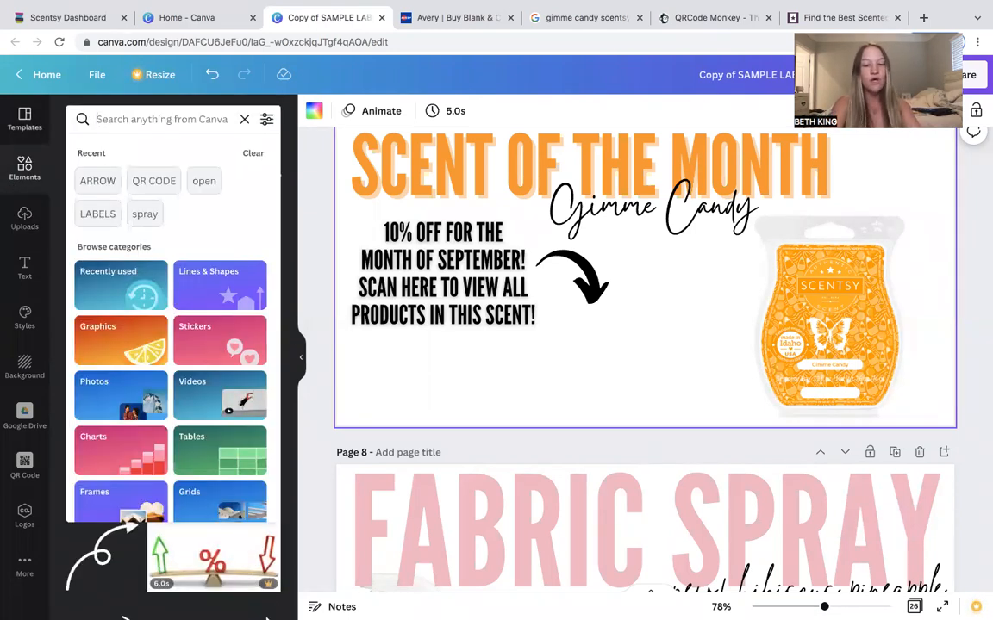
text(qr co)
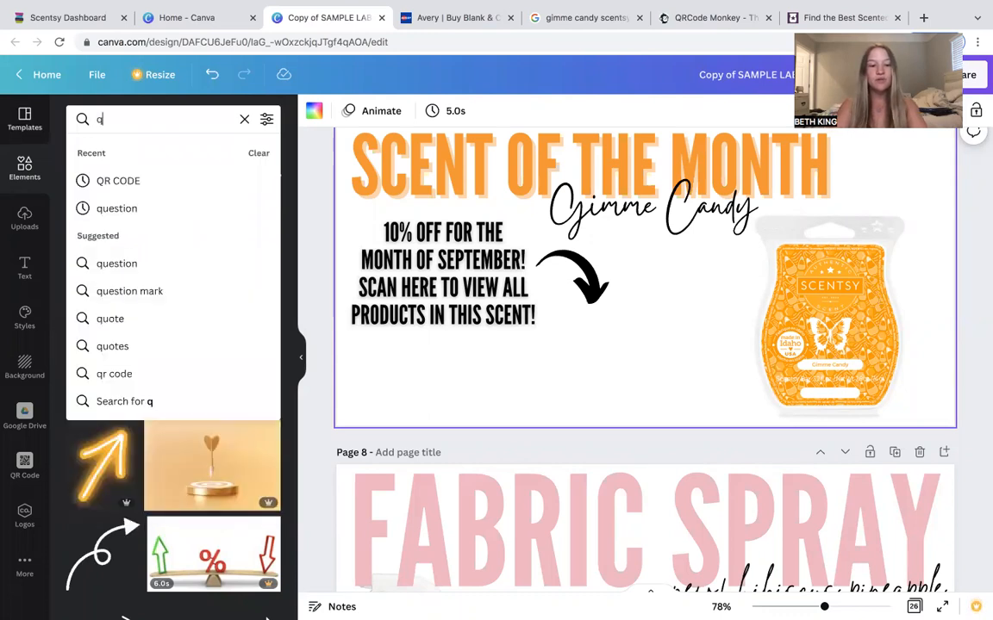
click(115, 181)
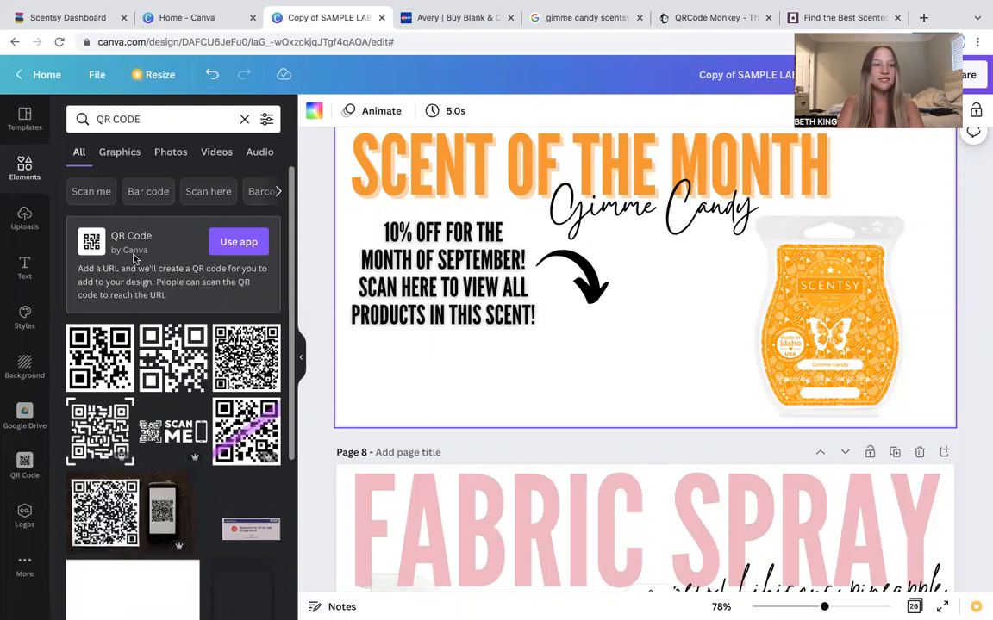
click(226, 243)
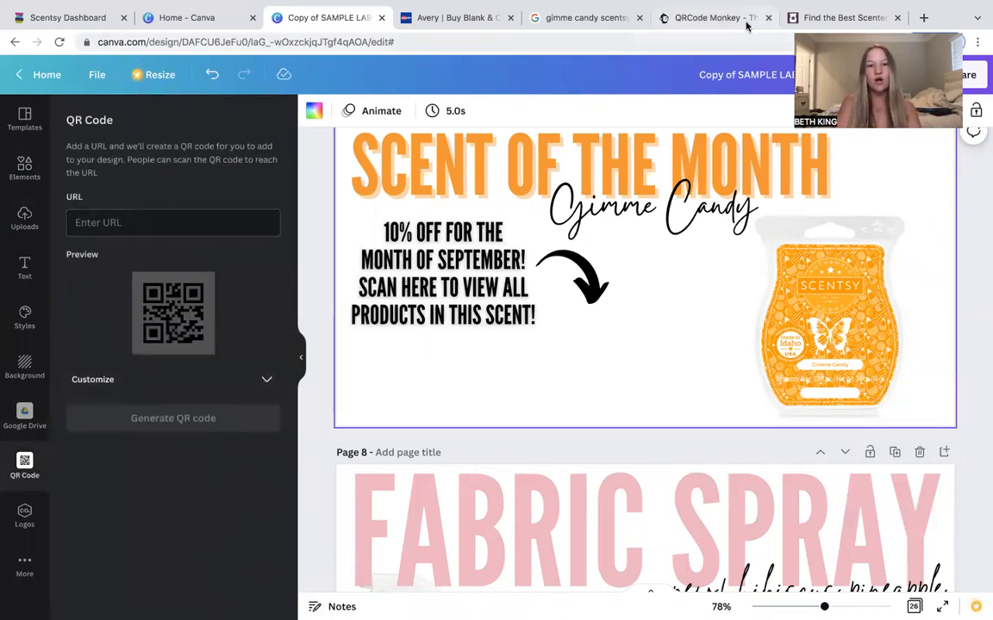
Open the shop's Scent & Warmer of the Month page under Specials and copy its URL.
click(836, 17)
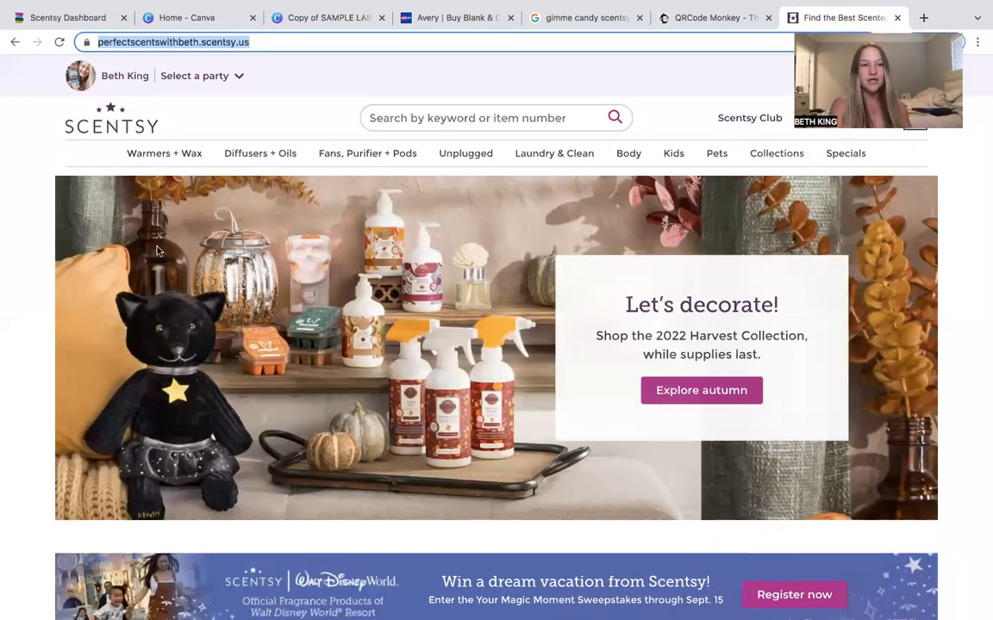
click(233, 76)
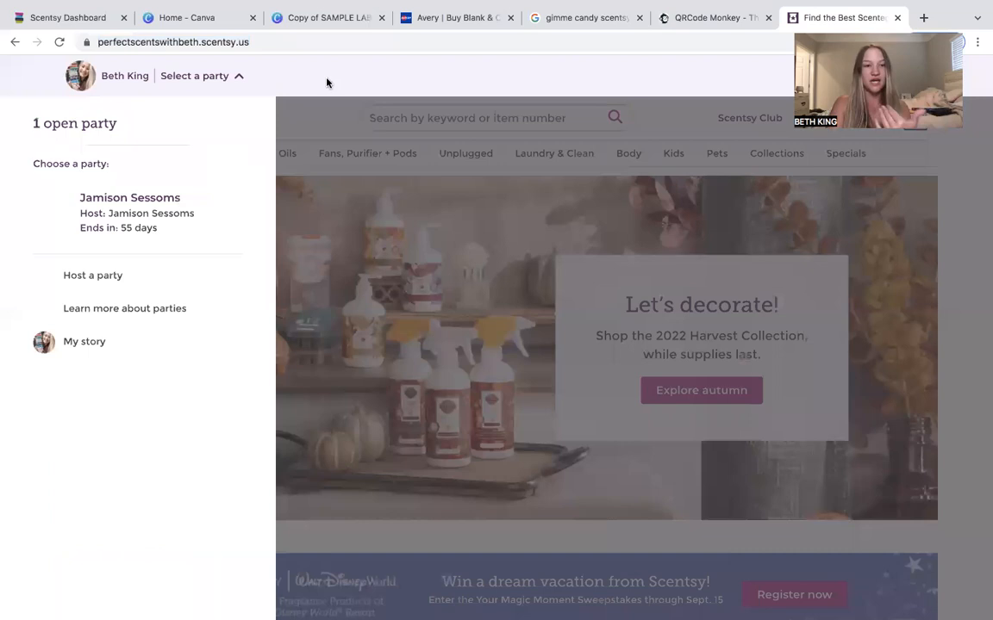
click(387, 126)
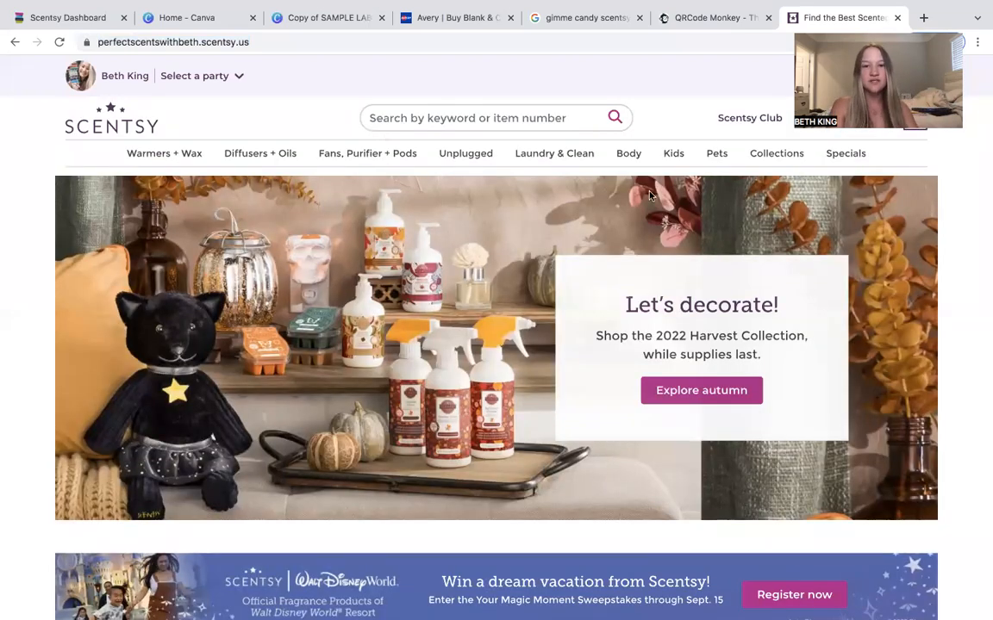
mouse_move(830, 160)
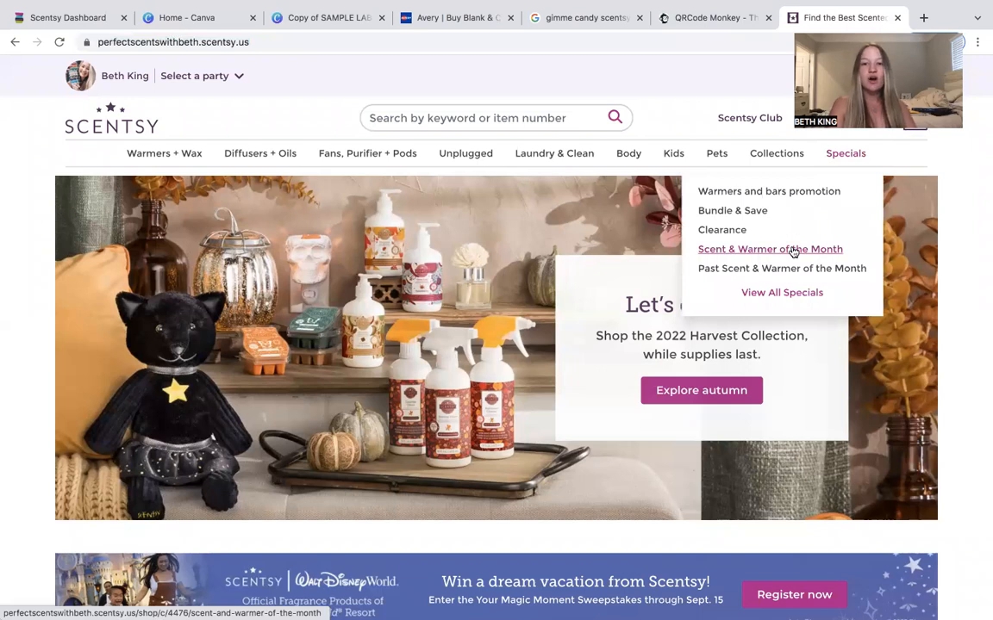
click(729, 250)
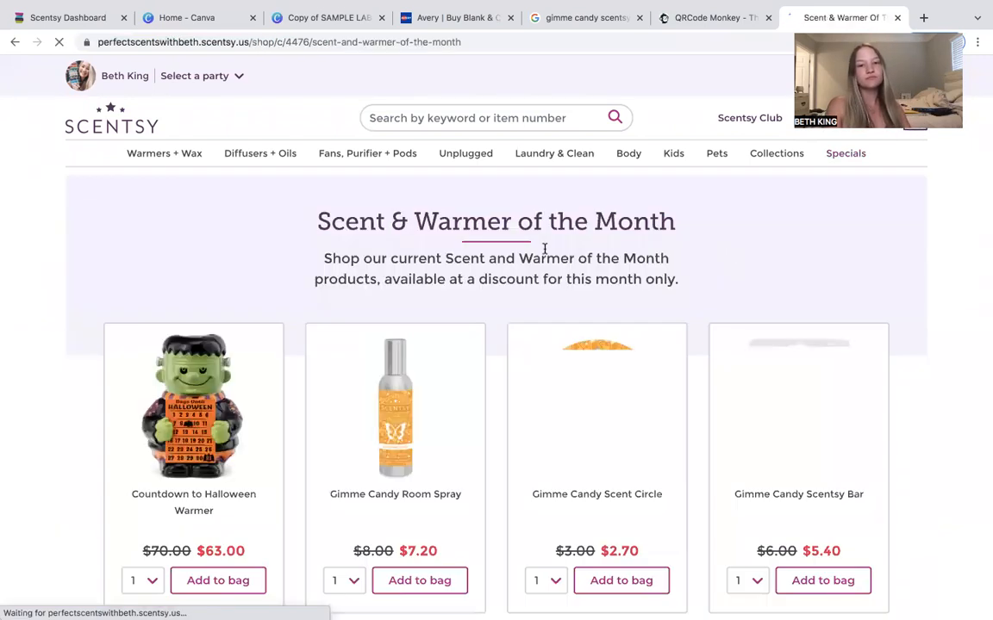
scroll(380, 337, down, 1)
scroll(360, 227, up, 3)
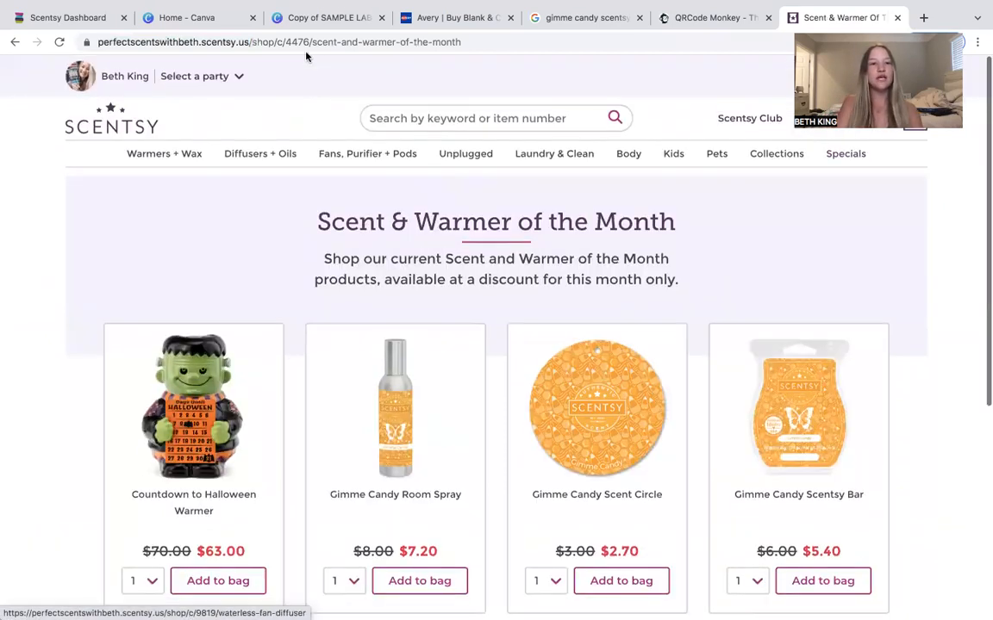
right_click(305, 43)
click(355, 129)
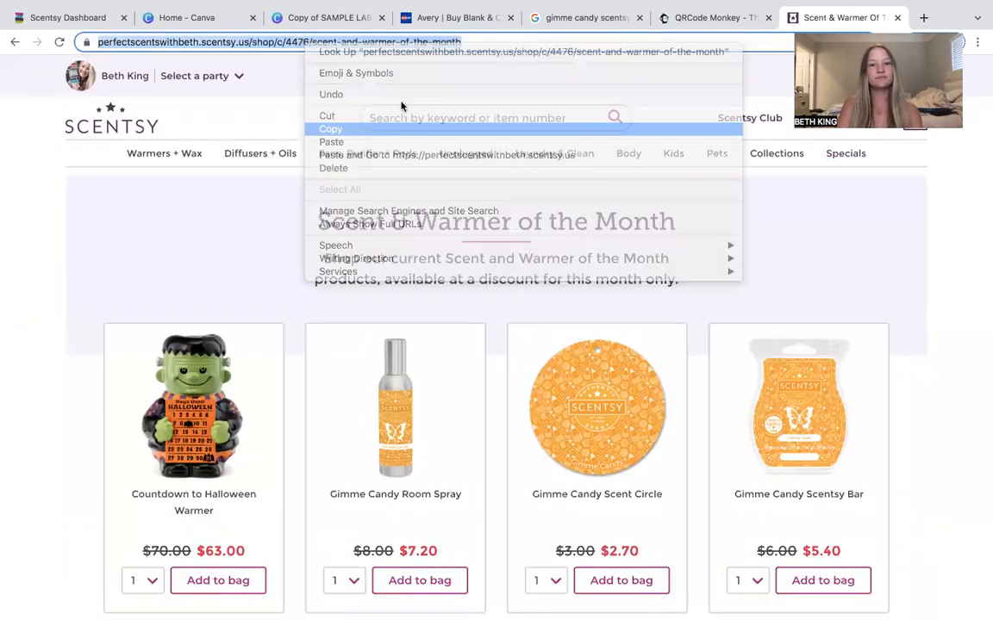
Paste the Scent & Warmer of the Month URL into the QR Code app's URL field and generate the QR code.
click(689, 17)
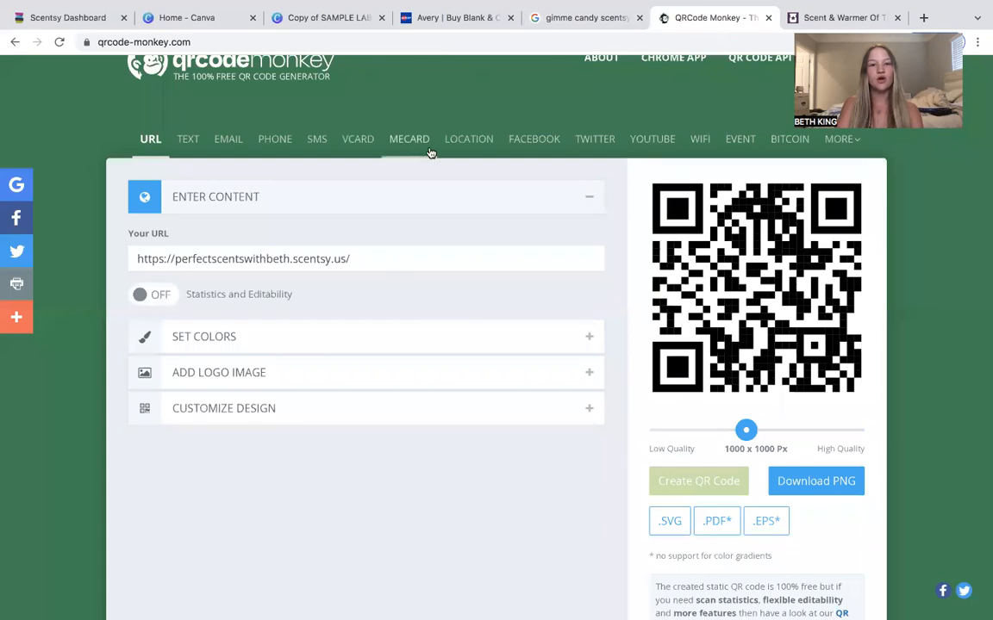
click(202, 18)
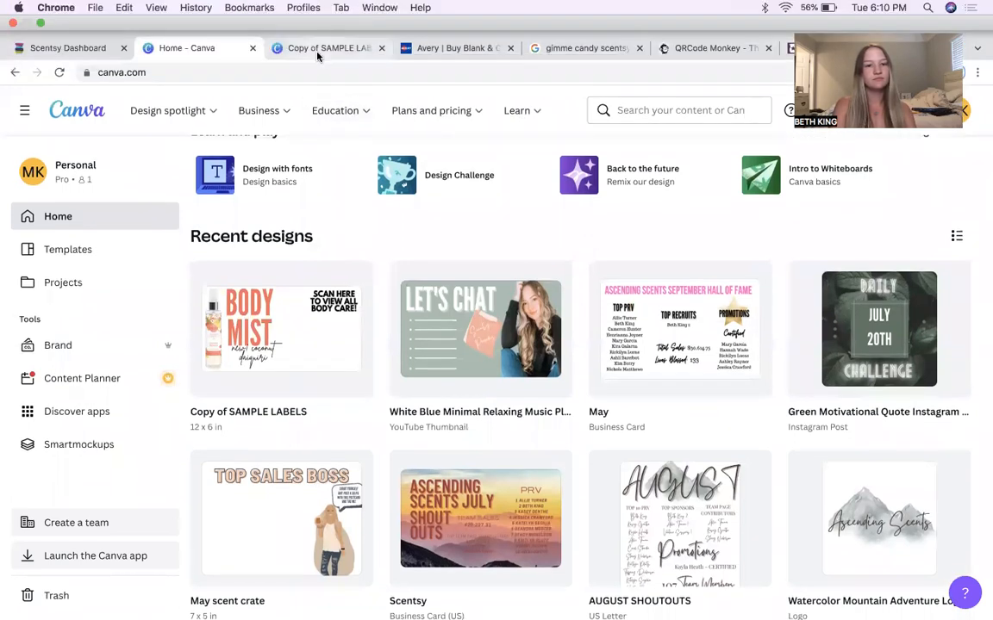
click(317, 54)
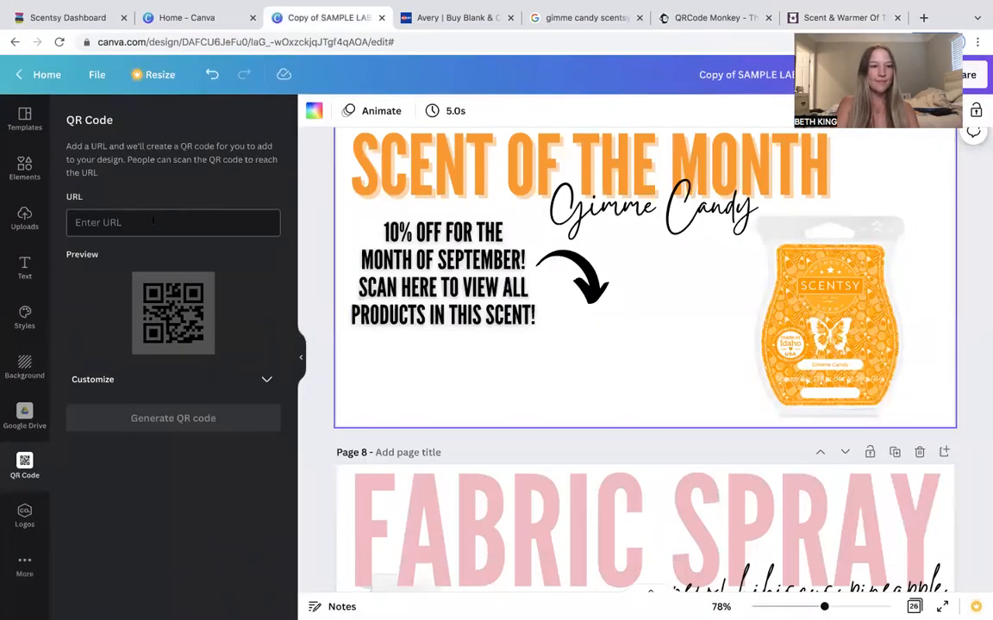
right_click(153, 222)
click(211, 308)
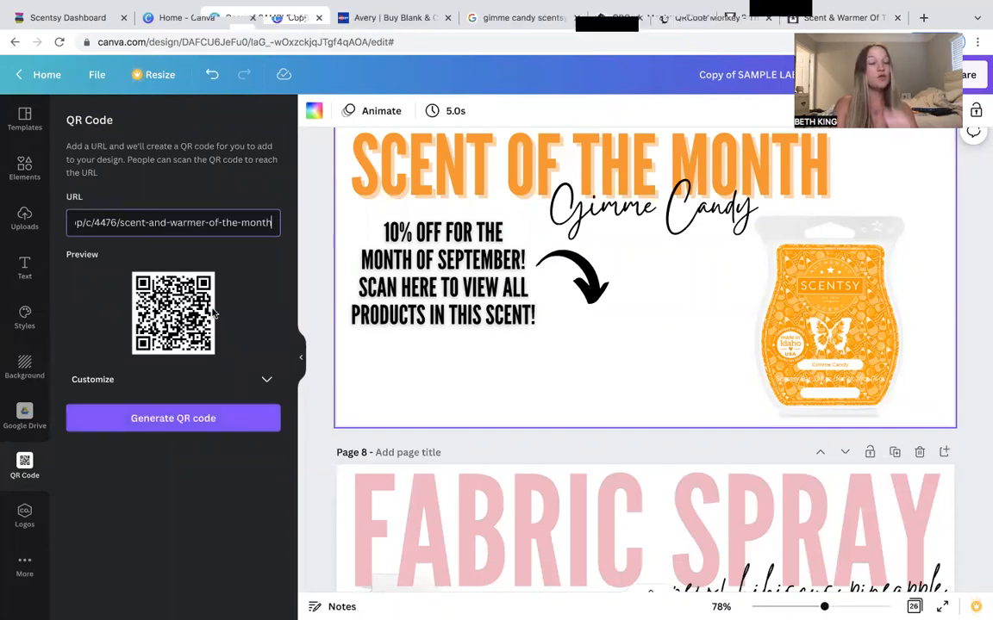
click(169, 420)
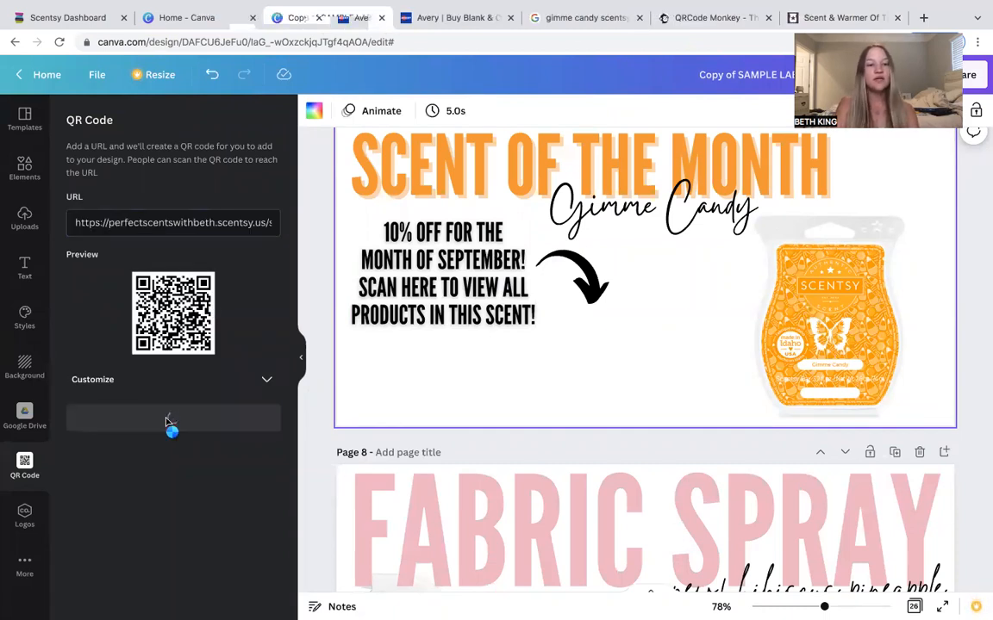
Rearrange the label: place the QR code below the arrow and shift the Gimme Candy text and bar image right.
drag(656, 310, 677, 391)
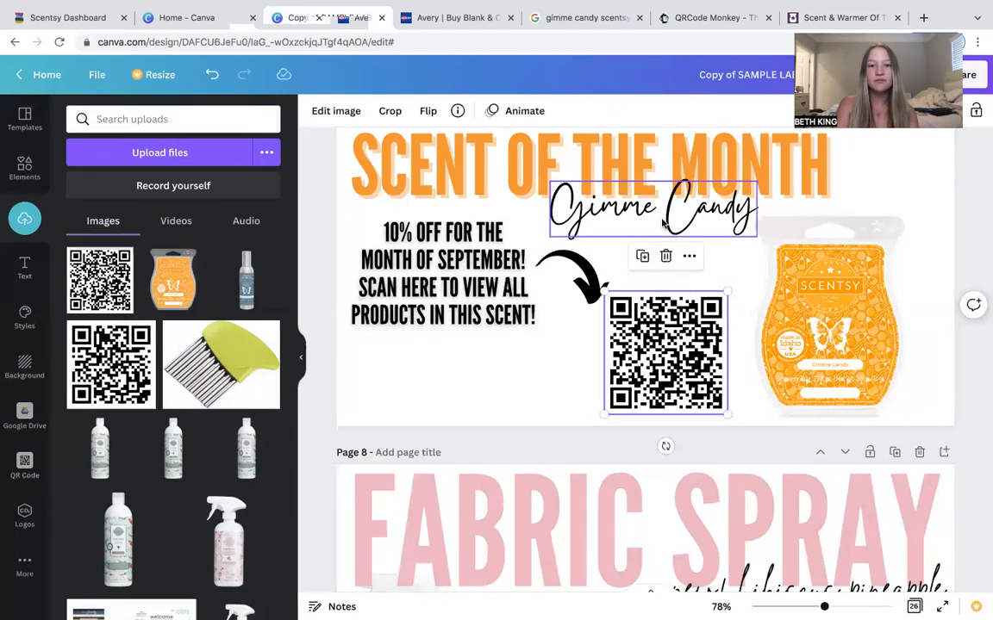
drag(851, 253, 890, 280)
drag(683, 214, 702, 214)
drag(584, 269, 565, 247)
drag(670, 333, 634, 331)
click(907, 417)
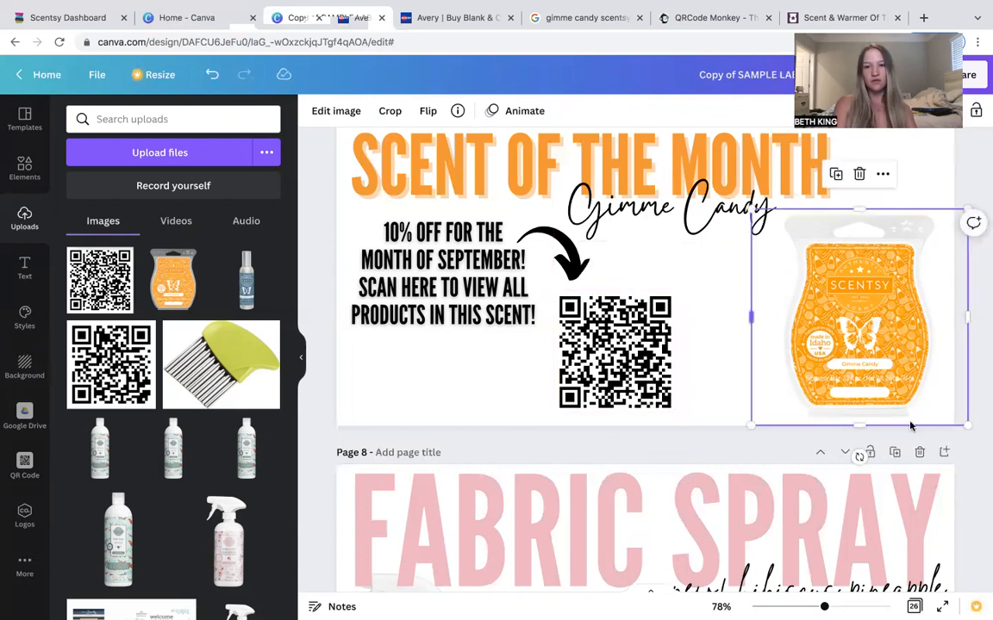
Fine-tune the arrow's position and slightly resize the QR code so the arrow points at it.
click(586, 269)
drag(577, 268, 586, 274)
click(760, 365)
click(645, 380)
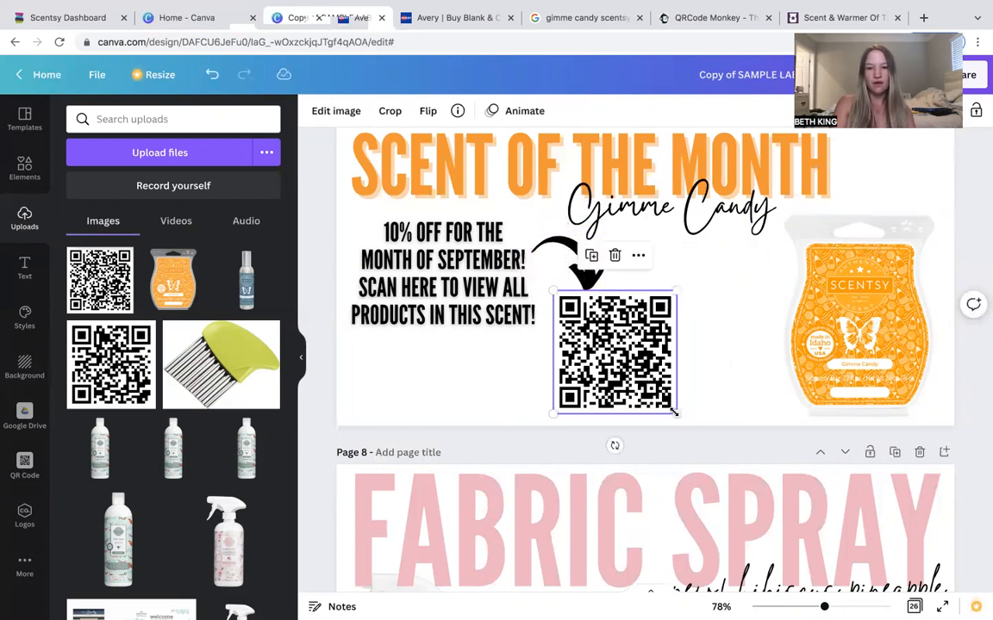
drag(675, 291, 679, 291)
click(727, 349)
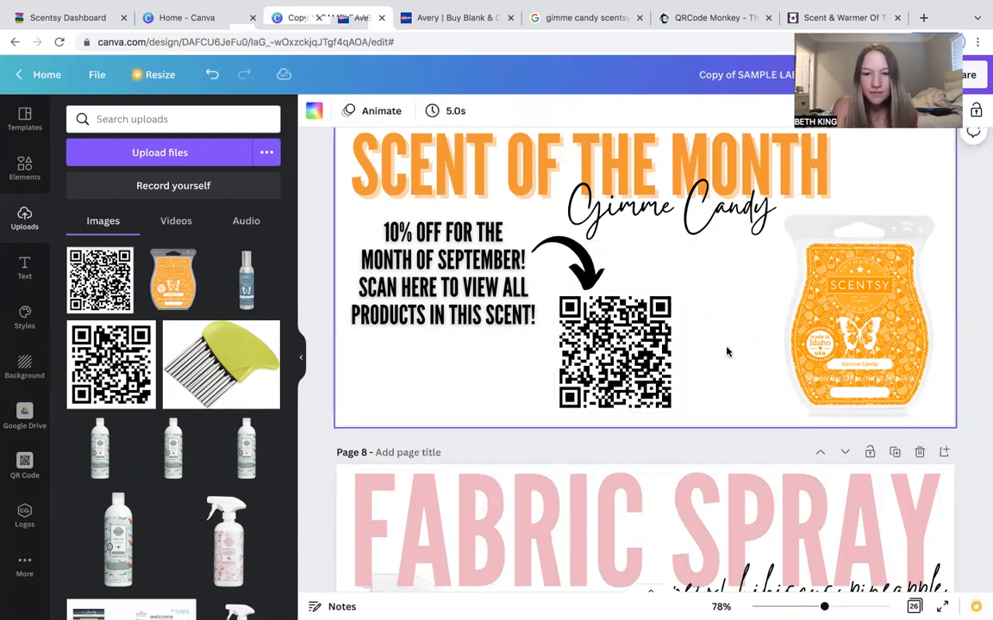
click(593, 276)
drag(592, 277, 589, 273)
click(823, 444)
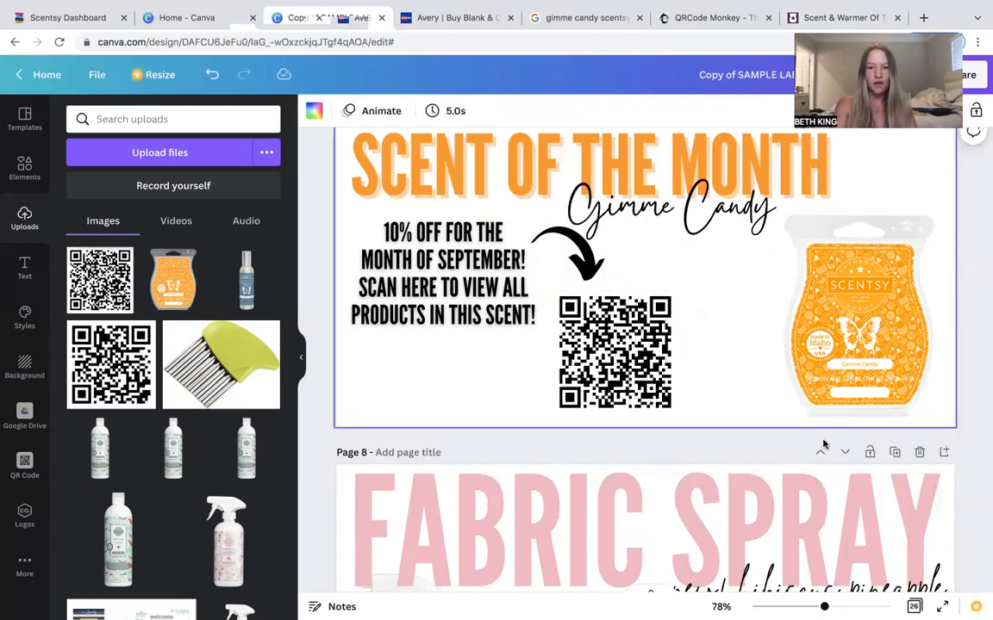
click(592, 272)
drag(592, 273, 589, 271)
click(730, 348)
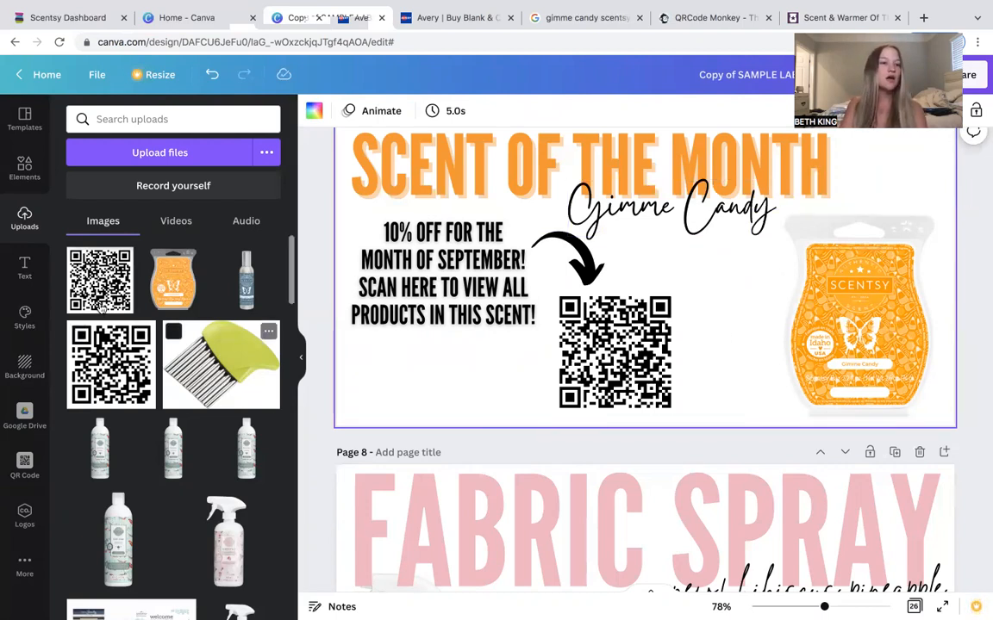
Search the elements for candy corn and add a three candy corn graphic, shrinking it between the QR code and bar.
click(24, 168)
click(151, 119)
key(BackSpace)
text(candy corn)
key(Return)
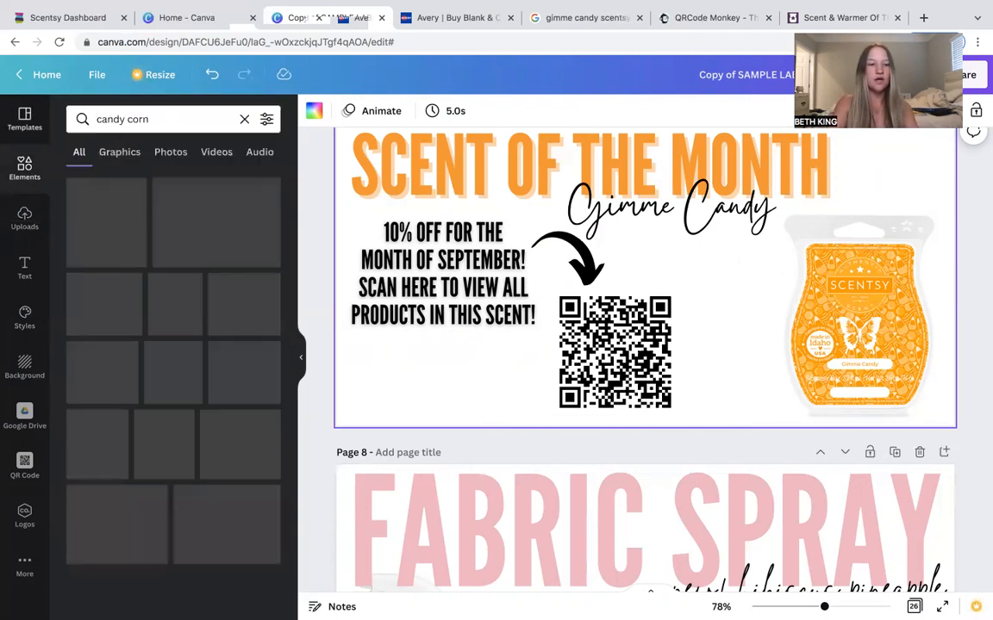
scroll(233, 349, down, 3)
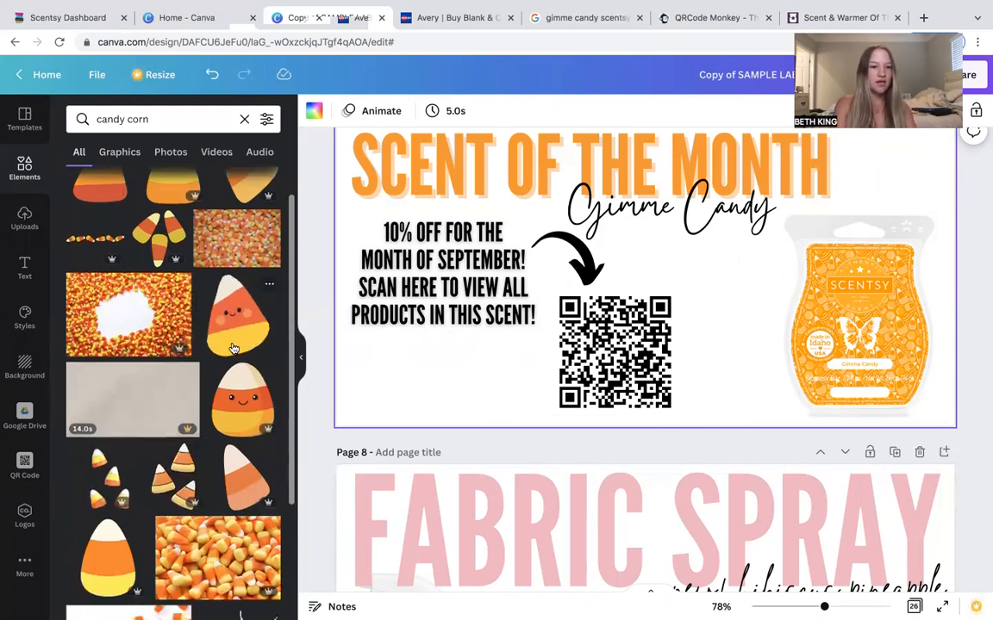
scroll(199, 391, down, 1)
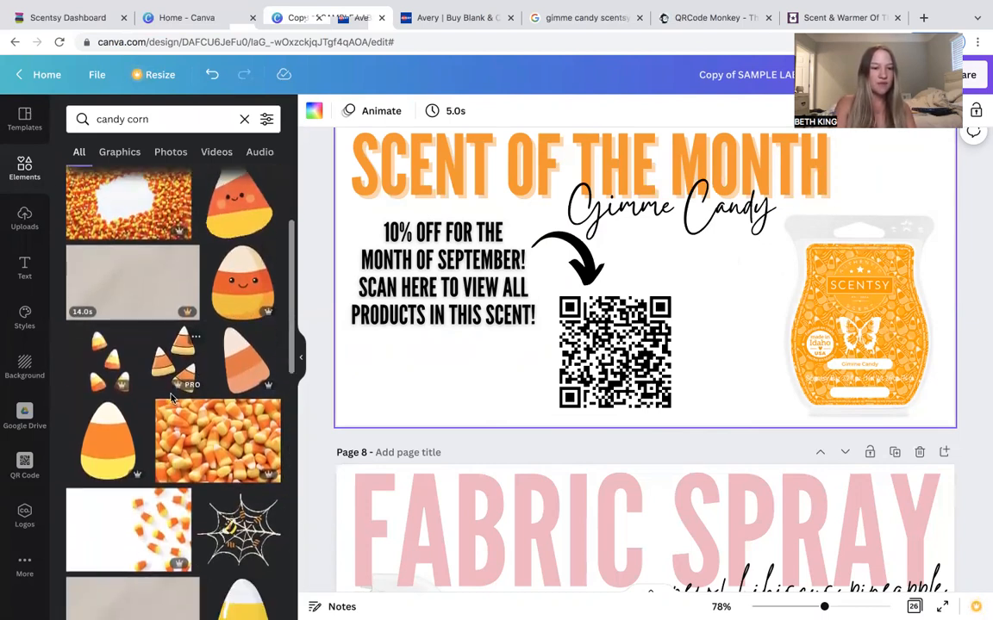
click(170, 379)
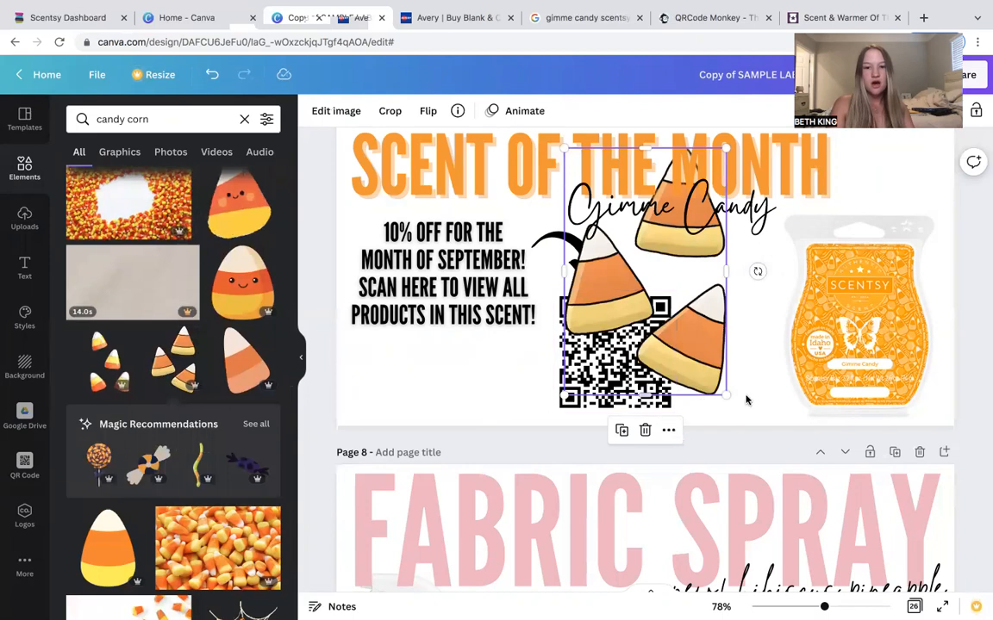
drag(724, 394, 738, 333)
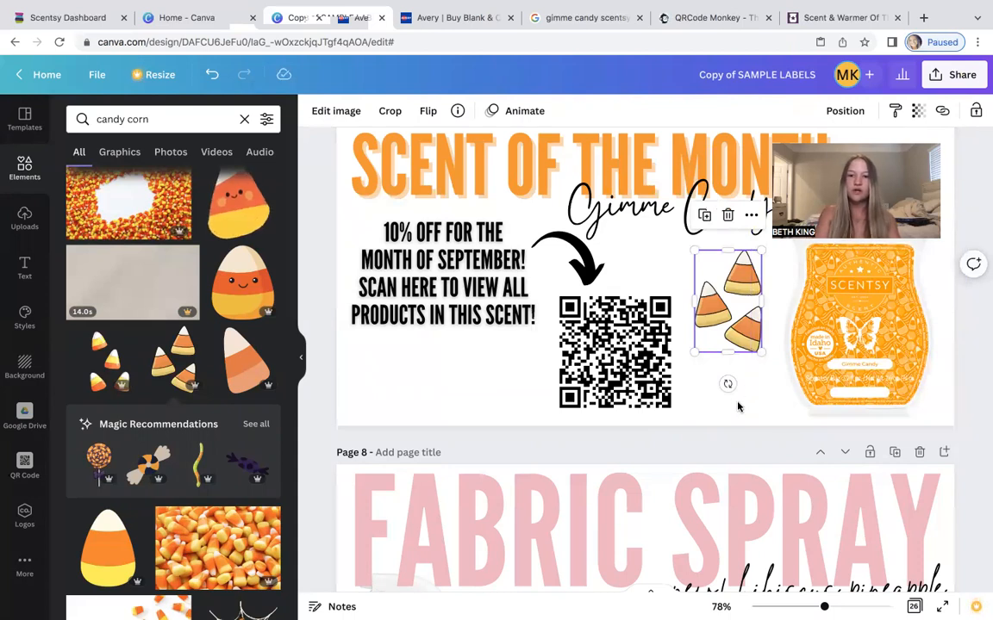
click(738, 406)
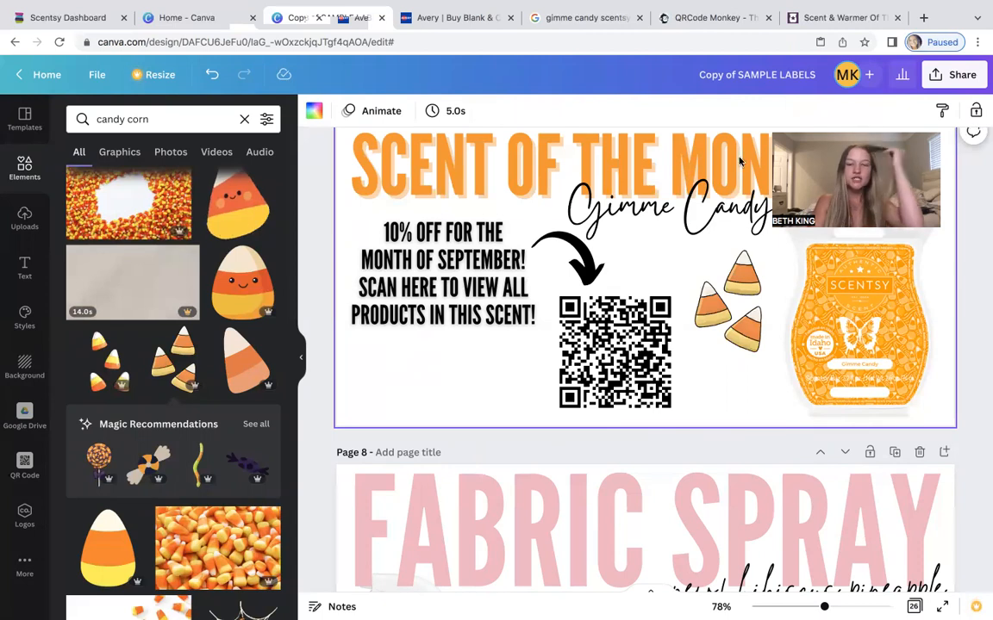
scroll(522, 349, up, 2)
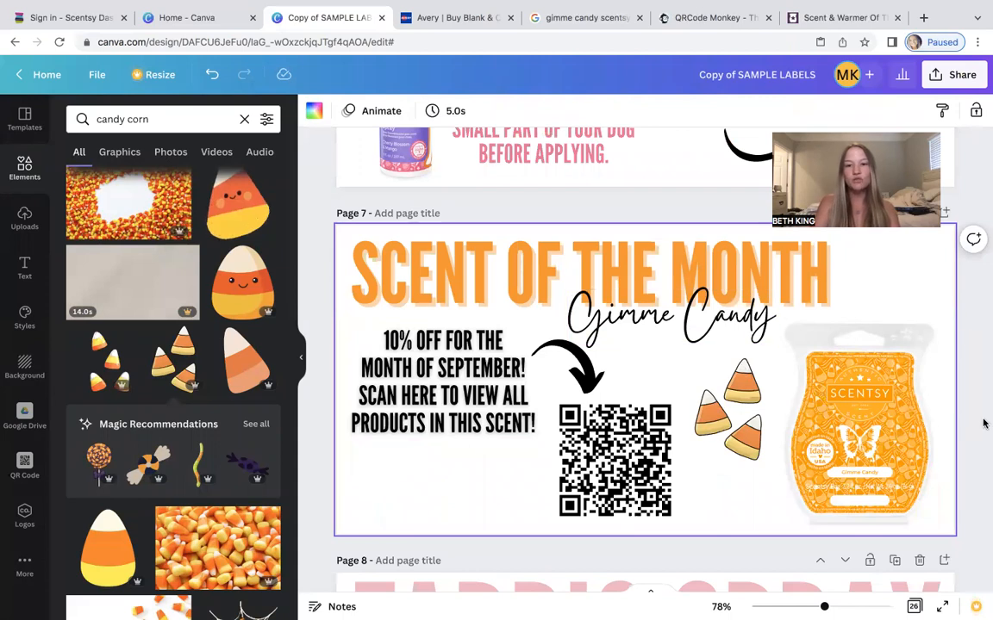
click(974, 385)
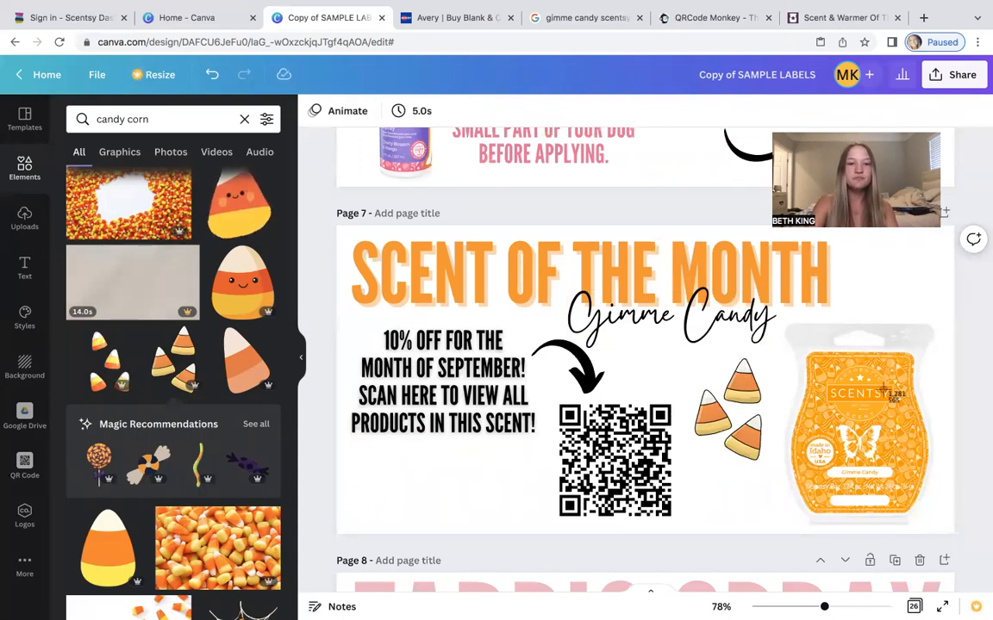
Capture a screenshot of the finished Scent of the Month label page.
drag(349, 232, 941, 530)
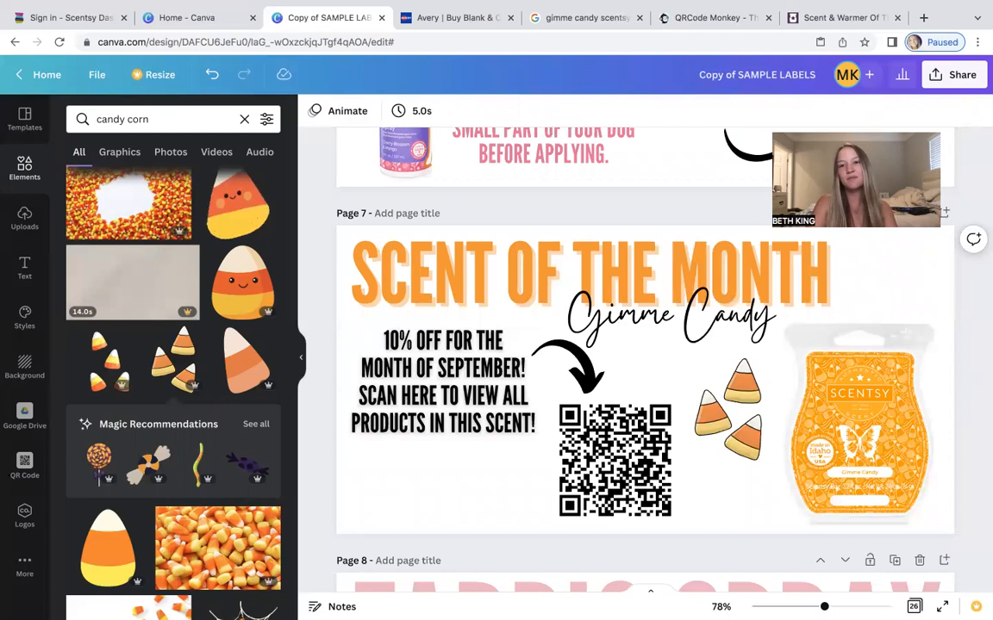
drag(898, 130, 601, 54)
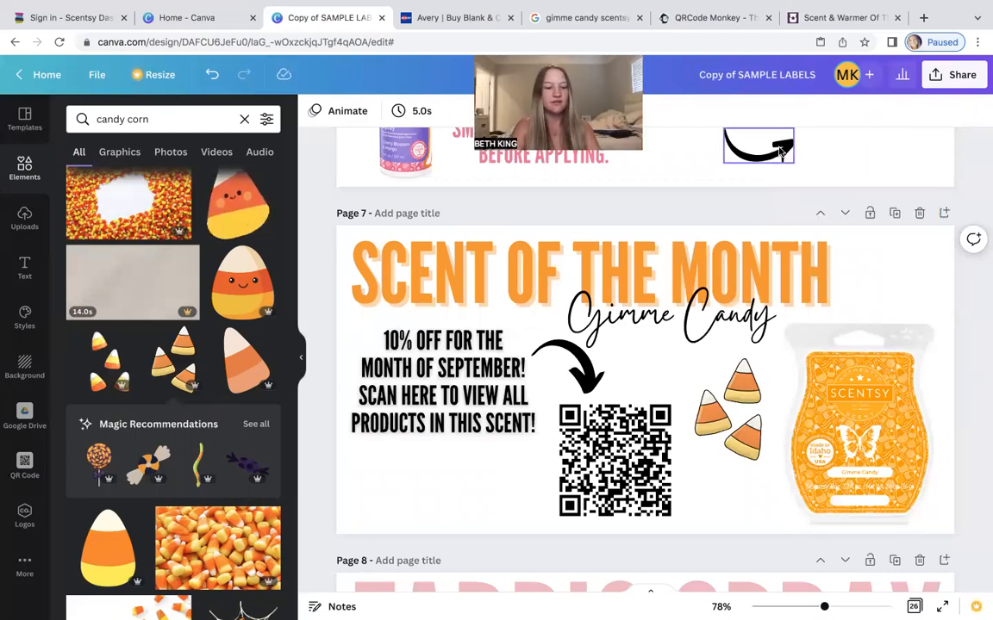
key(super+shift+4)
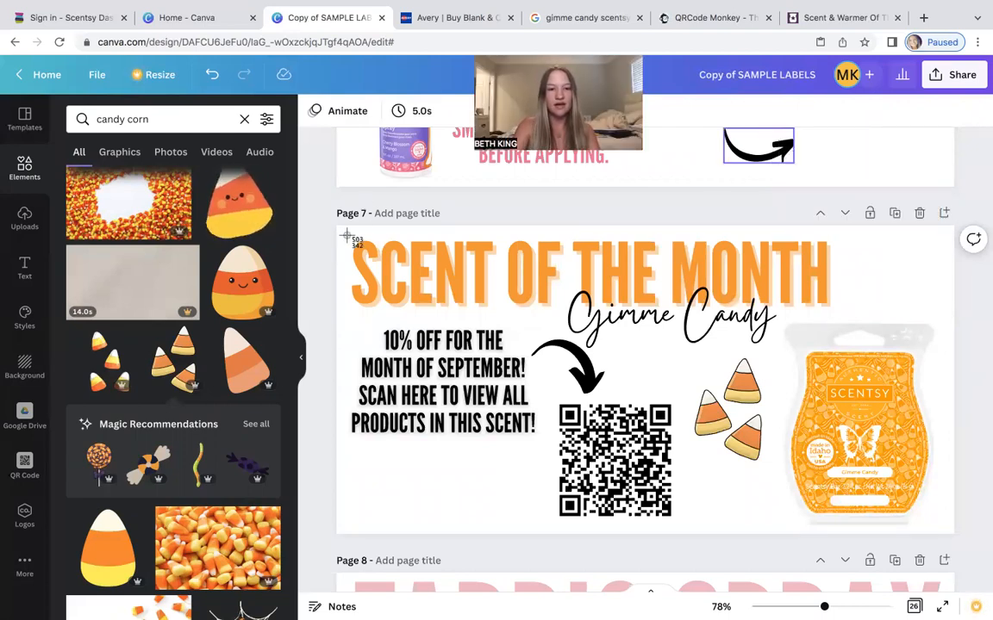
drag(343, 231, 948, 532)
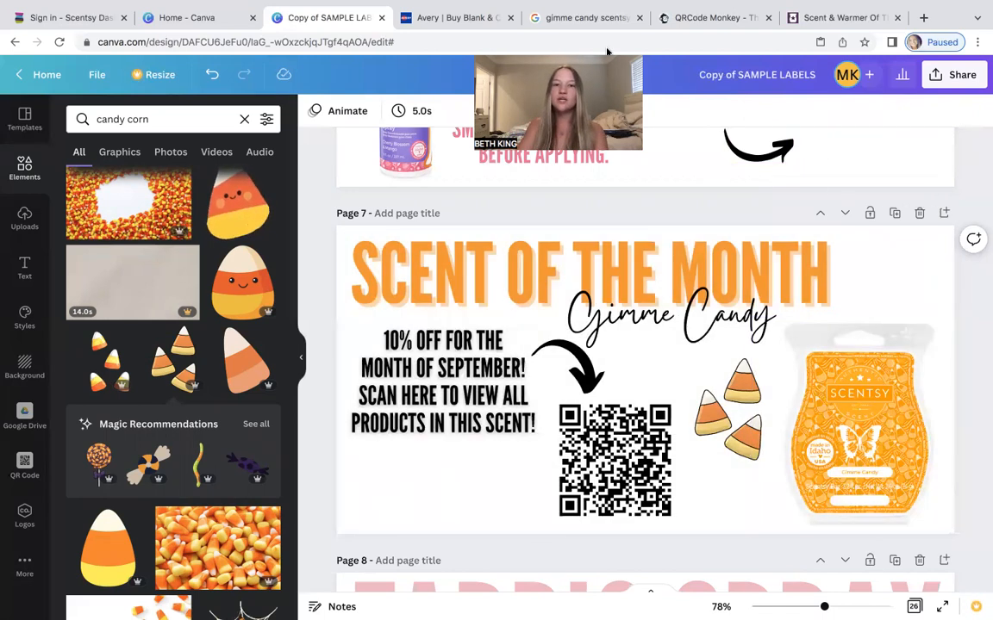
Switch to the Avery website, look up label template 8160 and start designing with it.
click(450, 17)
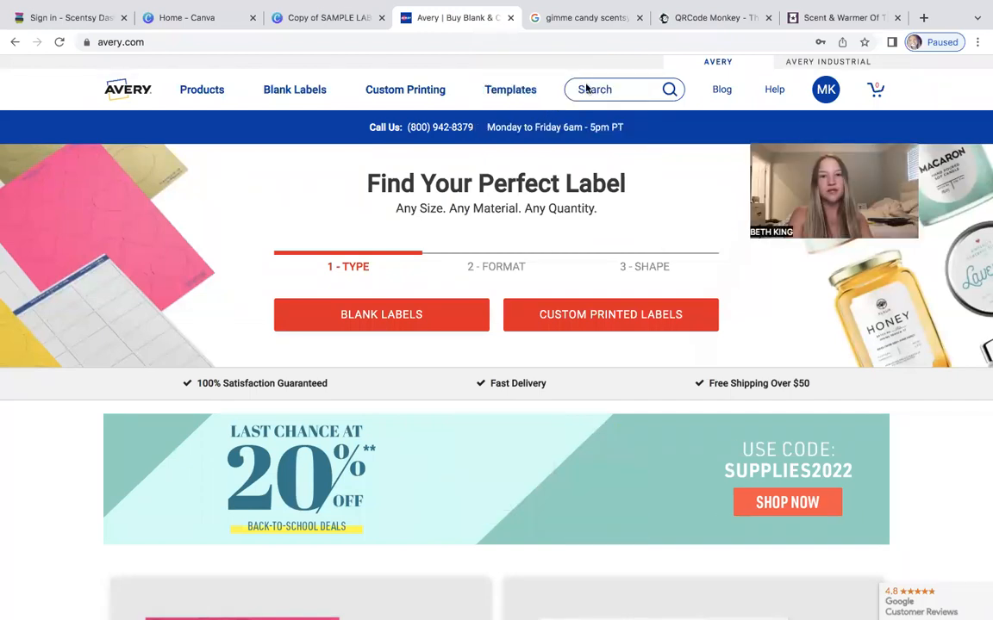
mouse_move(513, 90)
click(489, 141)
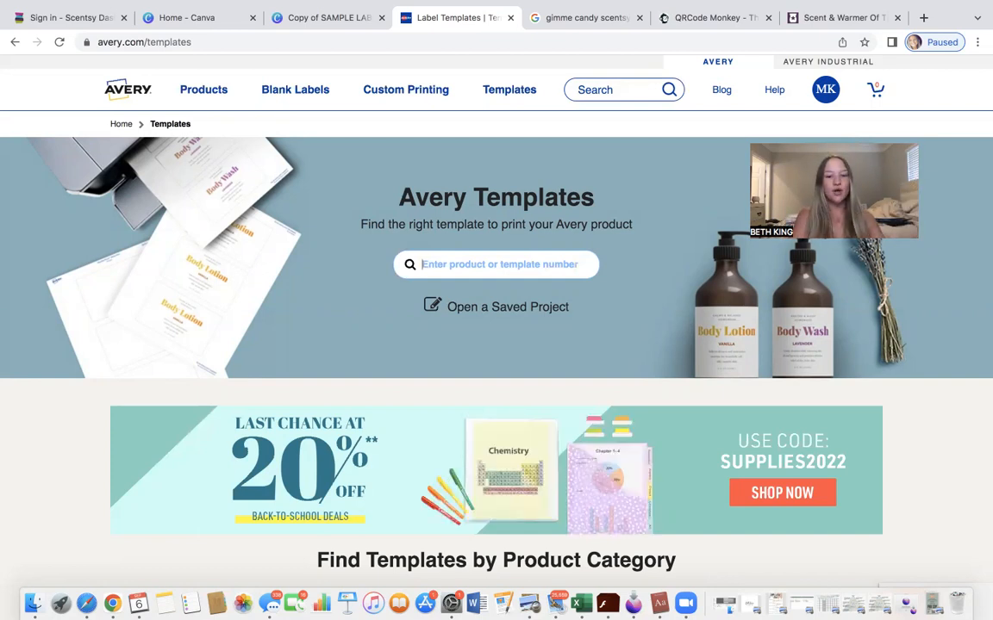
text(816)
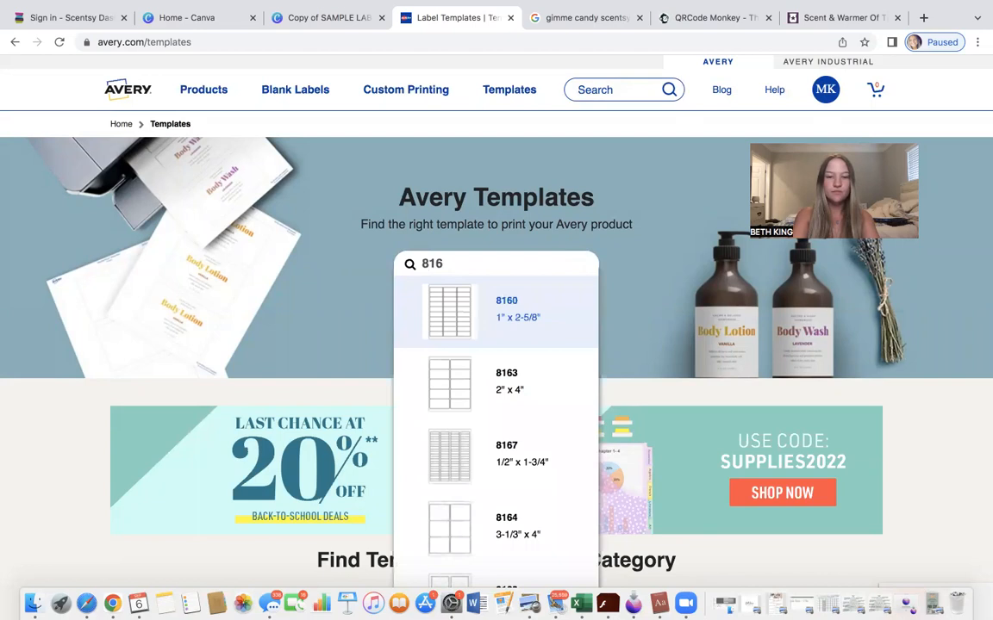
text(0)
click(490, 327)
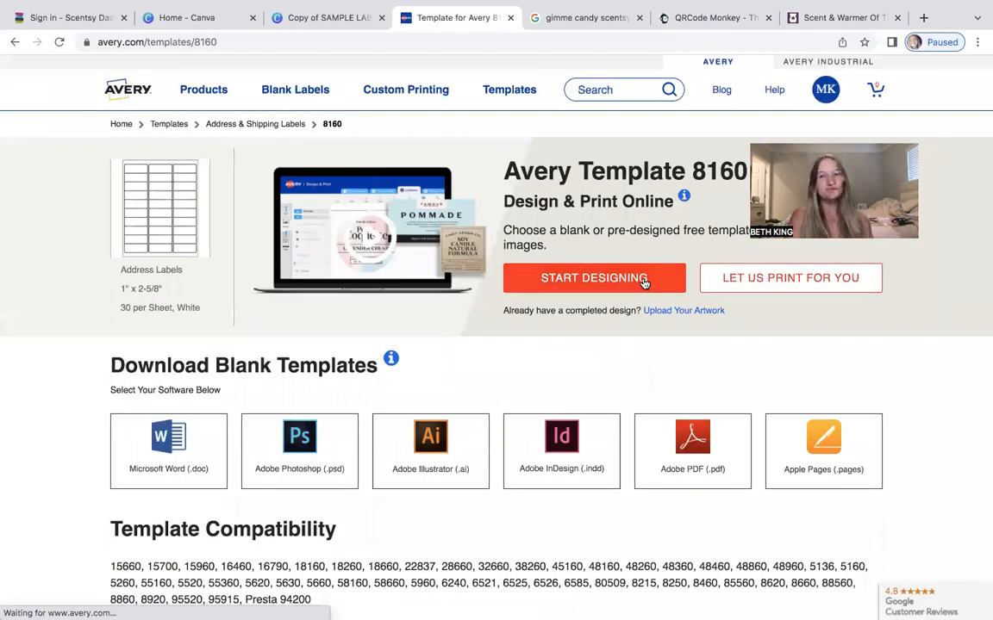
click(644, 281)
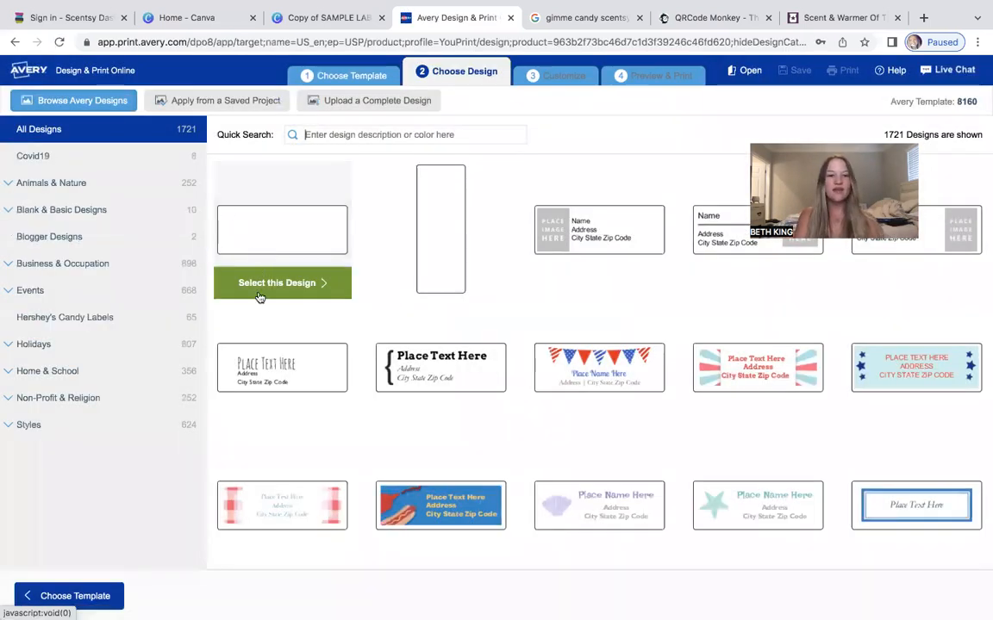
Pick the blank design and upload the label screenshot from the computer as an image.
click(260, 288)
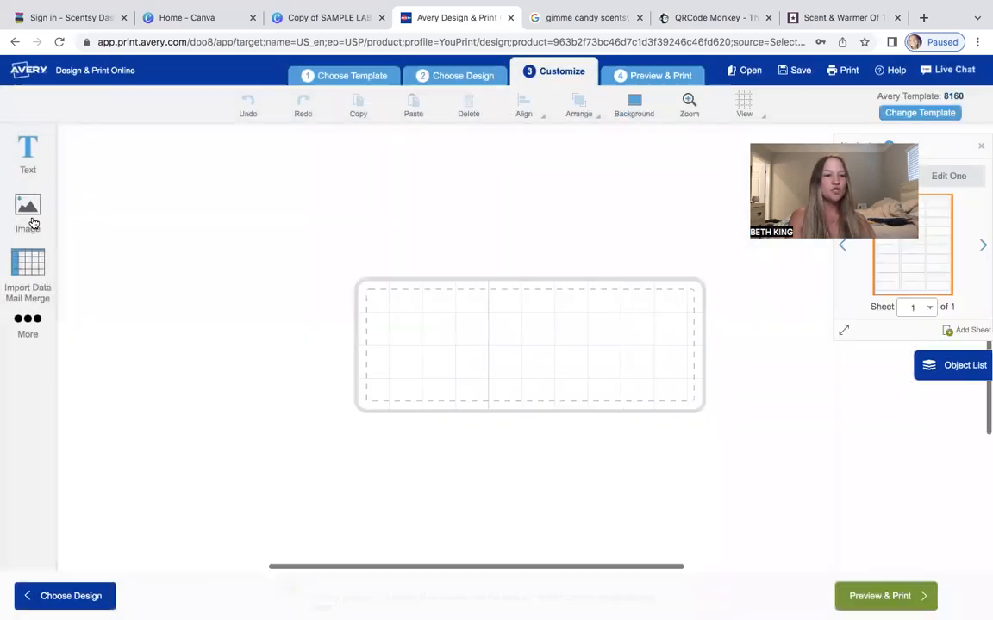
click(29, 211)
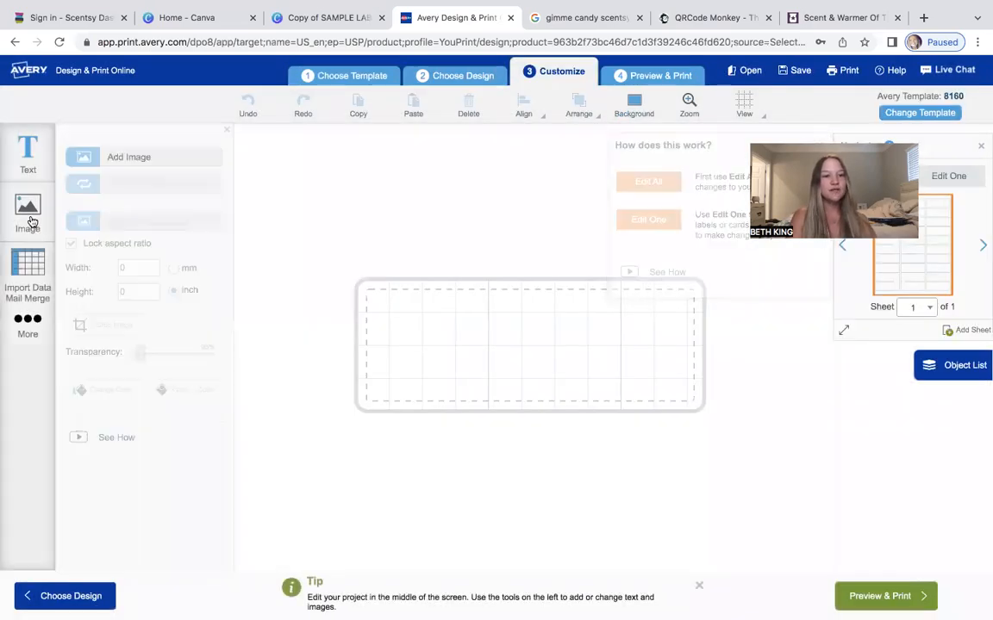
click(143, 159)
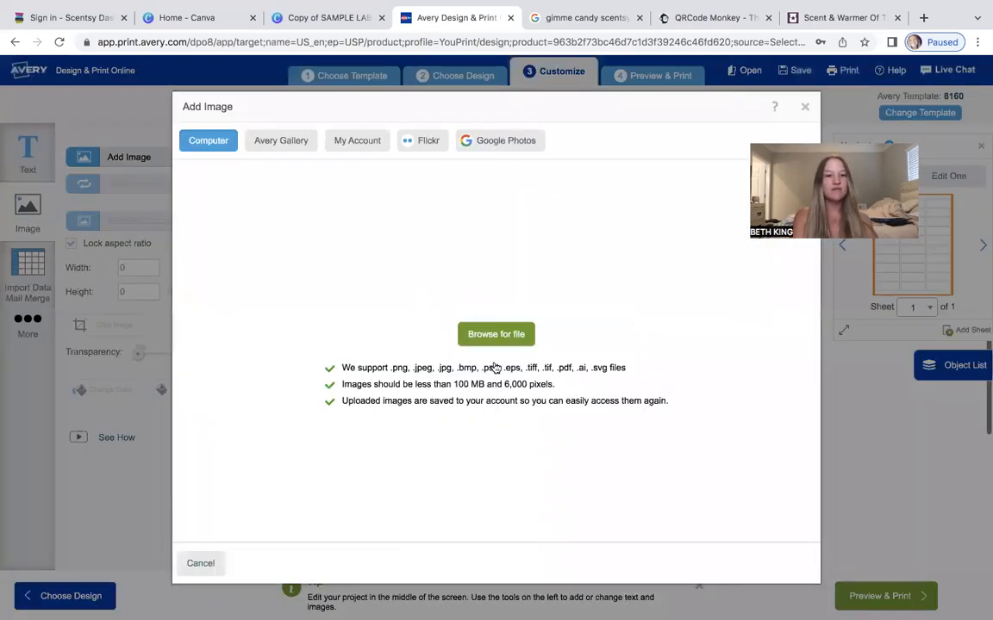
click(496, 336)
click(284, 51)
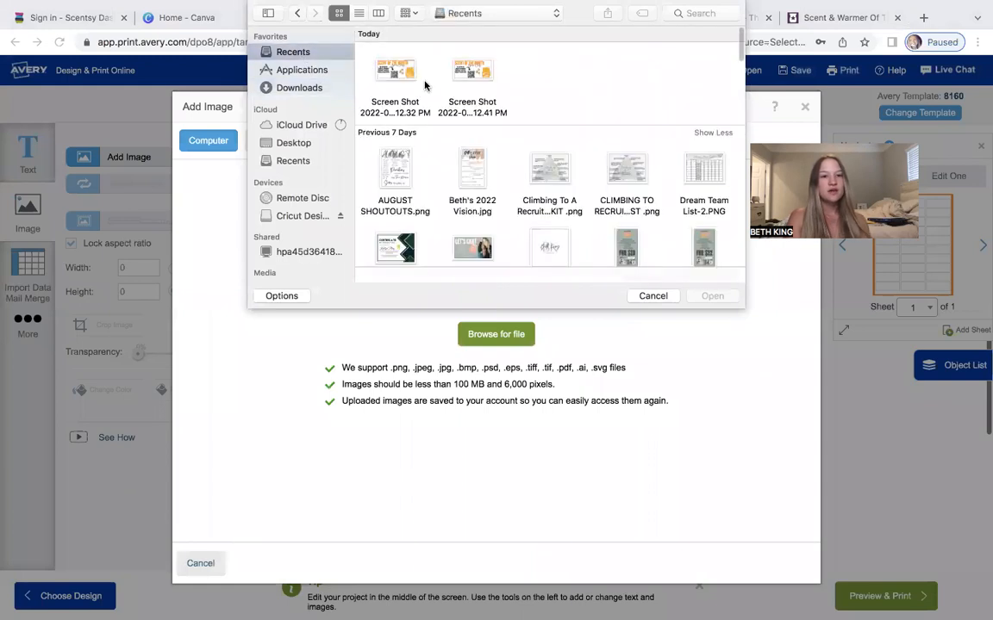
click(406, 67)
click(719, 294)
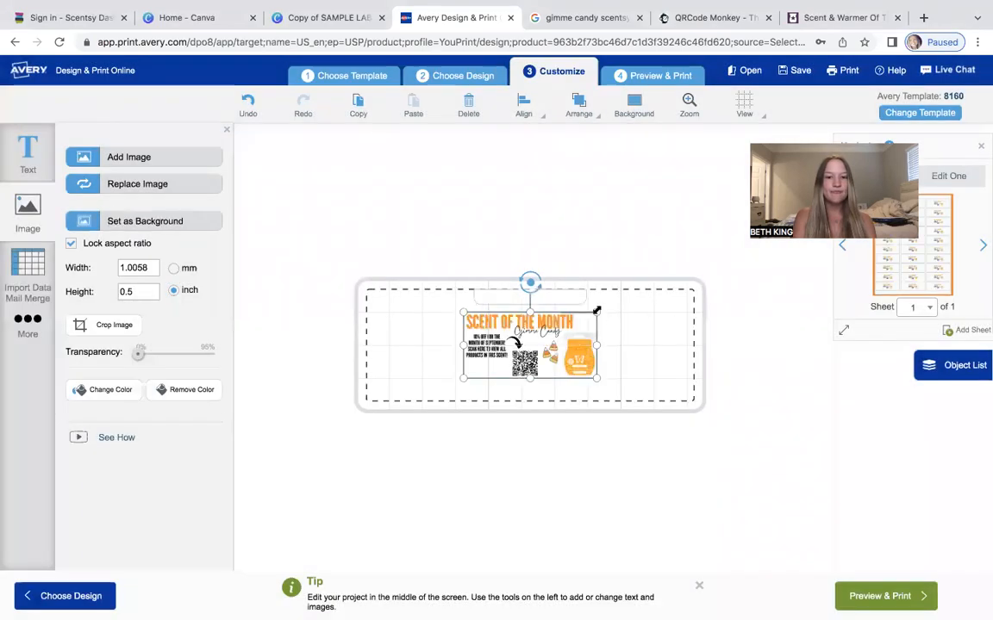
Resize and position the uploaded label image so it fills the 8160 label area.
drag(597, 310, 687, 310)
drag(622, 339, 576, 364)
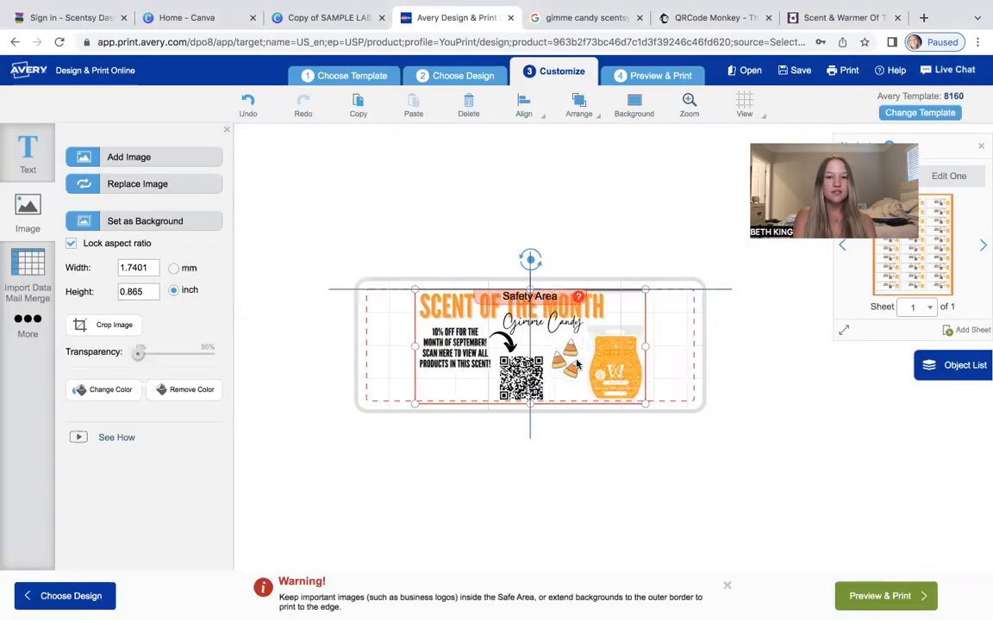
click(651, 159)
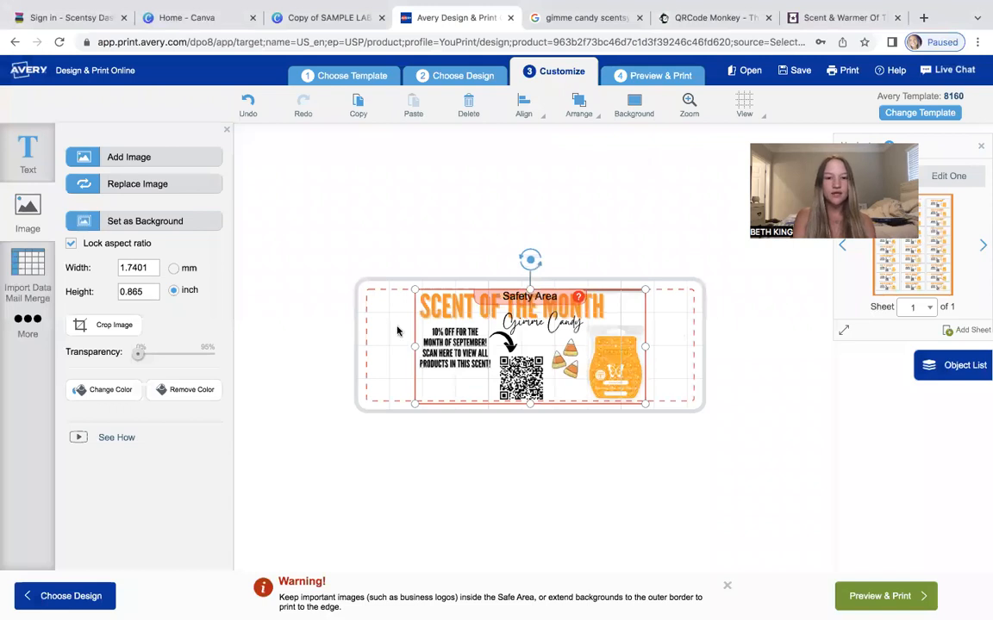
drag(411, 344, 418, 346)
click(715, 389)
drag(611, 352, 616, 361)
click(776, 399)
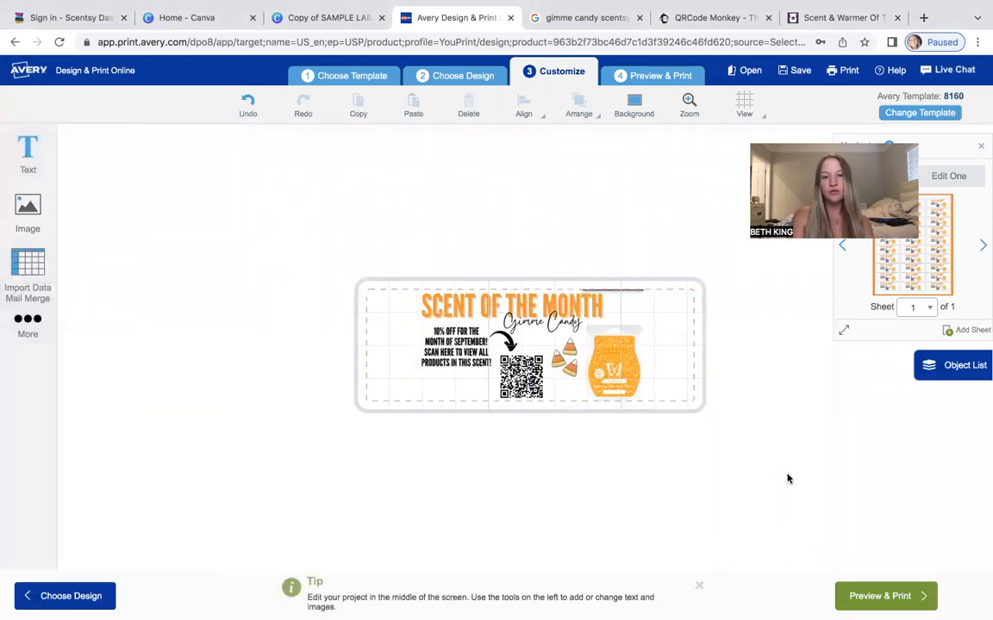
scroll(437, 363, left, 3)
mouse_move(523, 362)
mouse_down()
mouse_move(455, 363)
mouse_move(533, 365)
mouse_up()
click(466, 195)
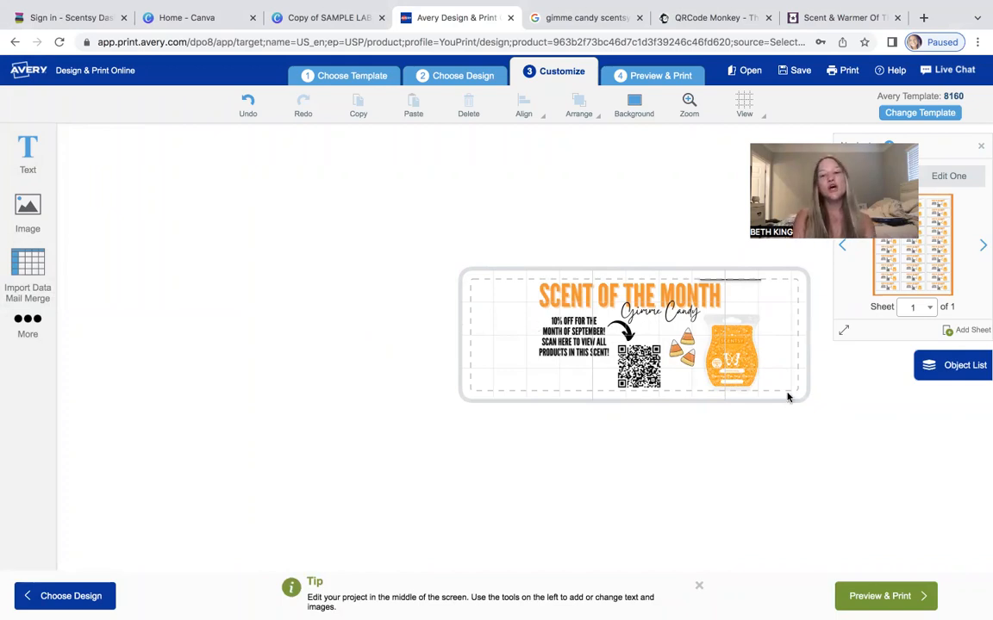
Start the print preview, go back to edit the project, and nudge the image slightly lower on the label.
click(891, 604)
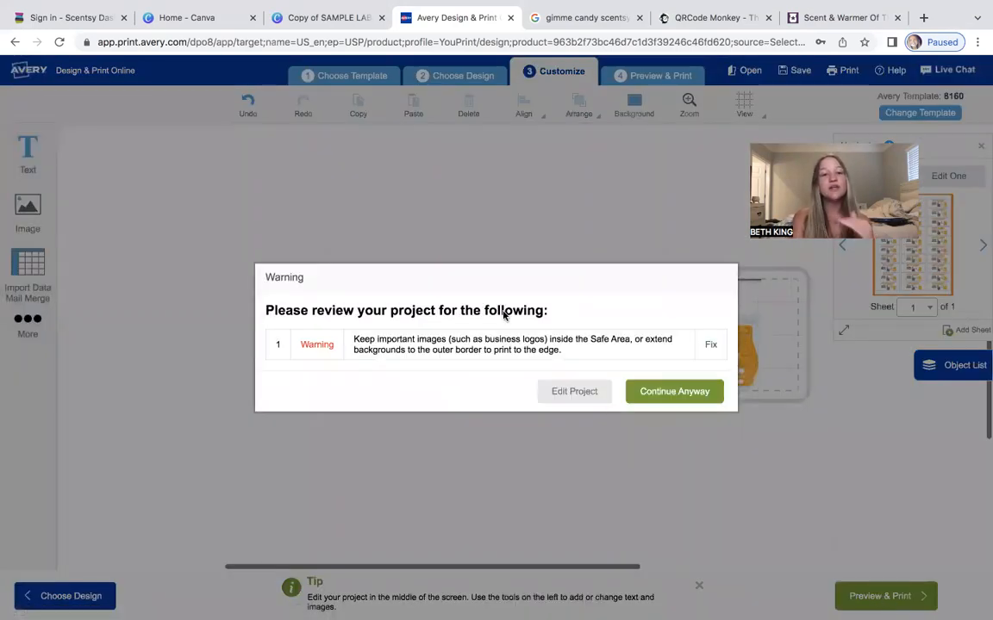
click(575, 392)
click(688, 347)
drag(687, 346, 682, 373)
click(817, 408)
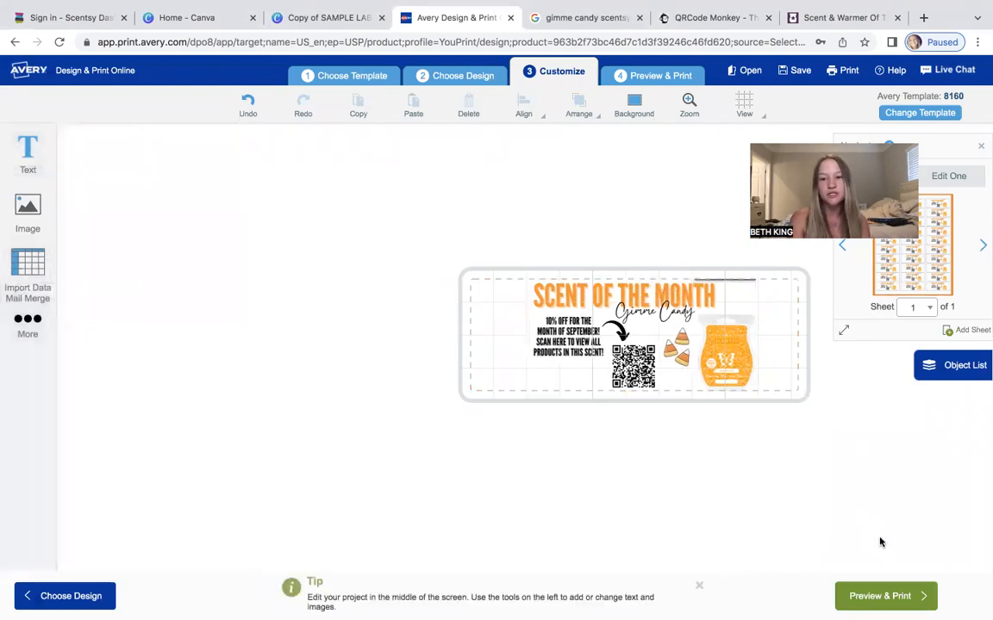
Continue to the print preview and scroll through the sheet of repeated labels.
click(880, 594)
click(670, 394)
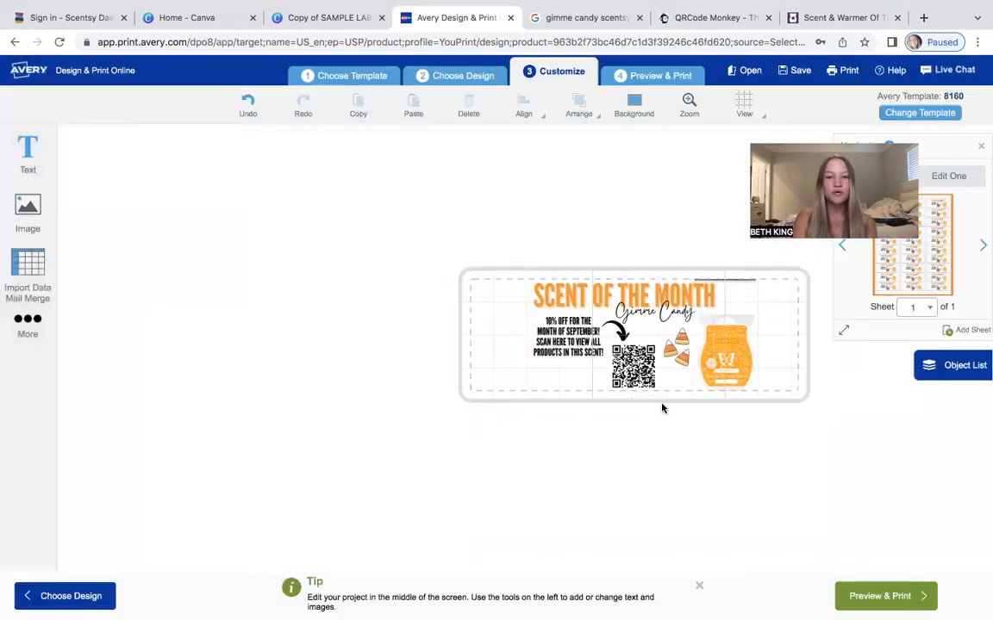
scroll(488, 363, up, 3)
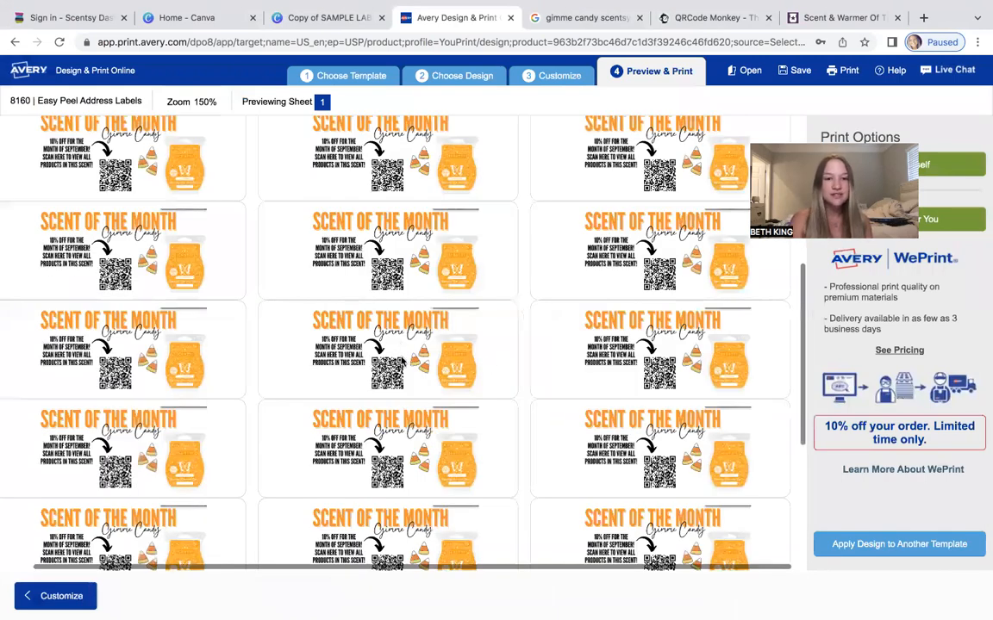
scroll(235, 356, up, 1)
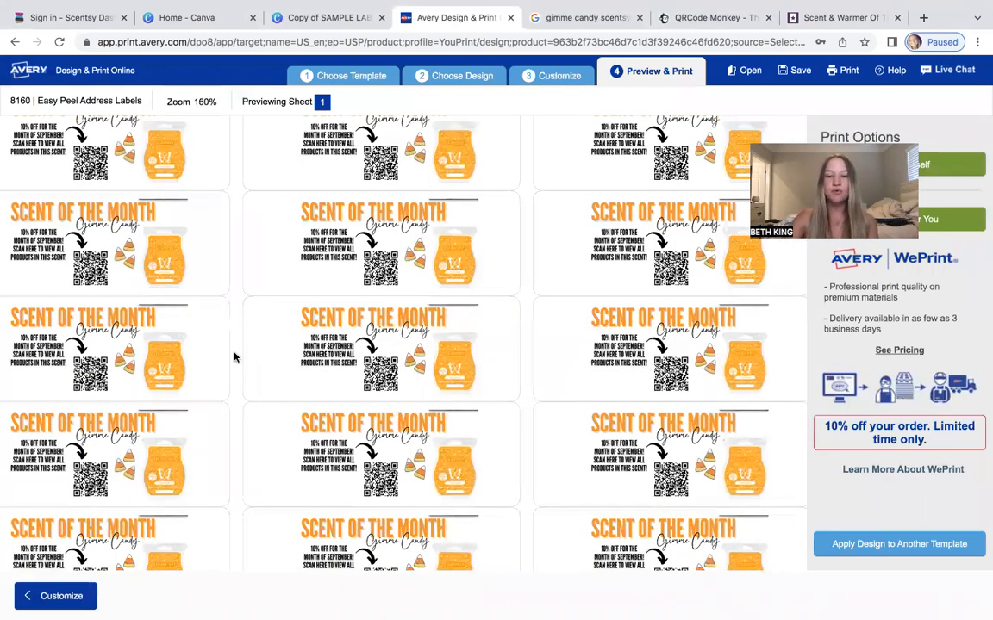
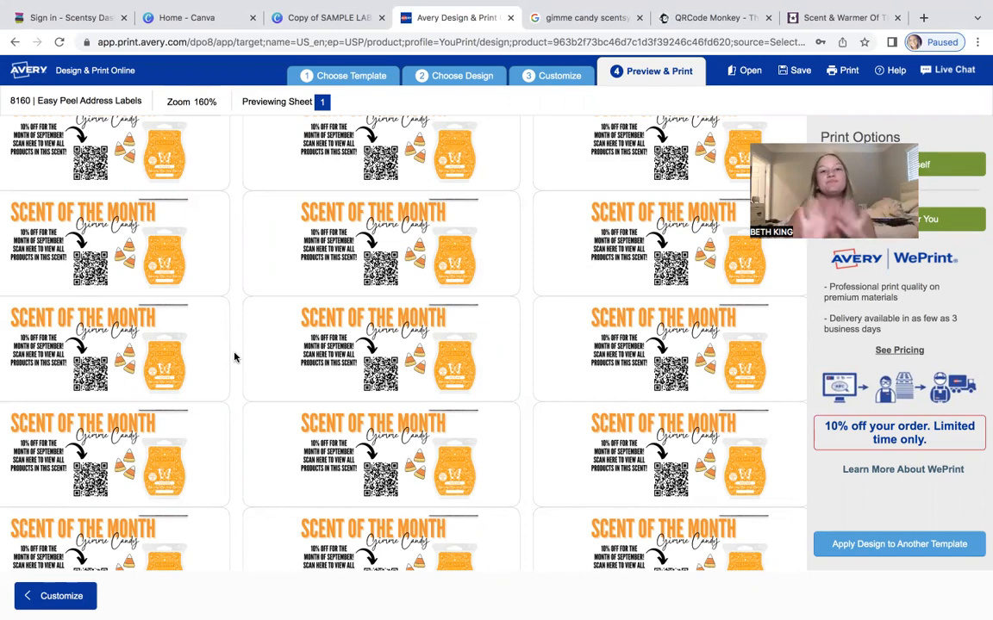
Return to the Canva design and duplicate the Washer Whiffs label page.
scroll(647, 261, down, 1)
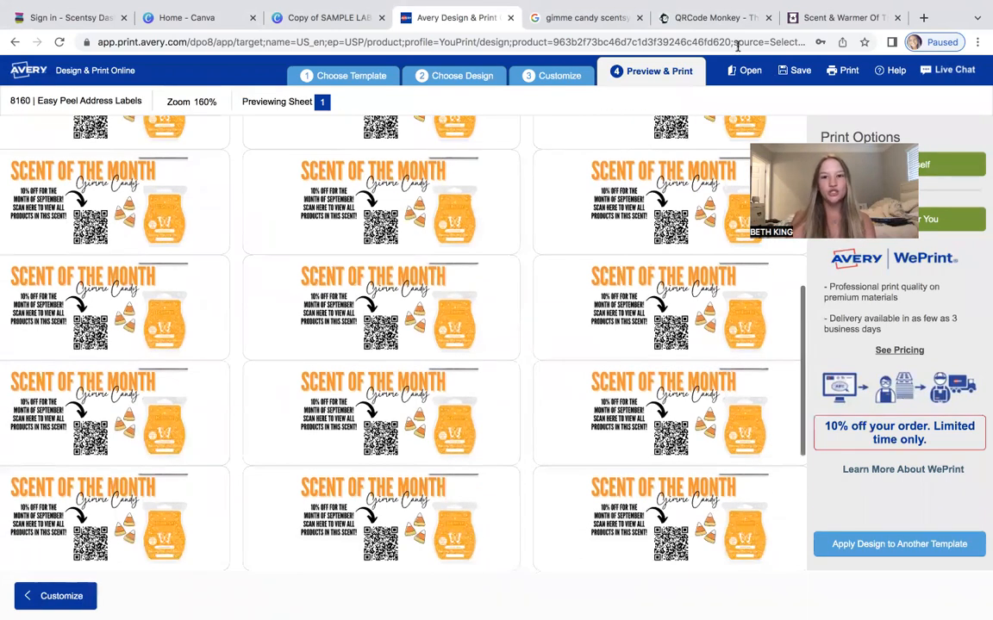
click(323, 18)
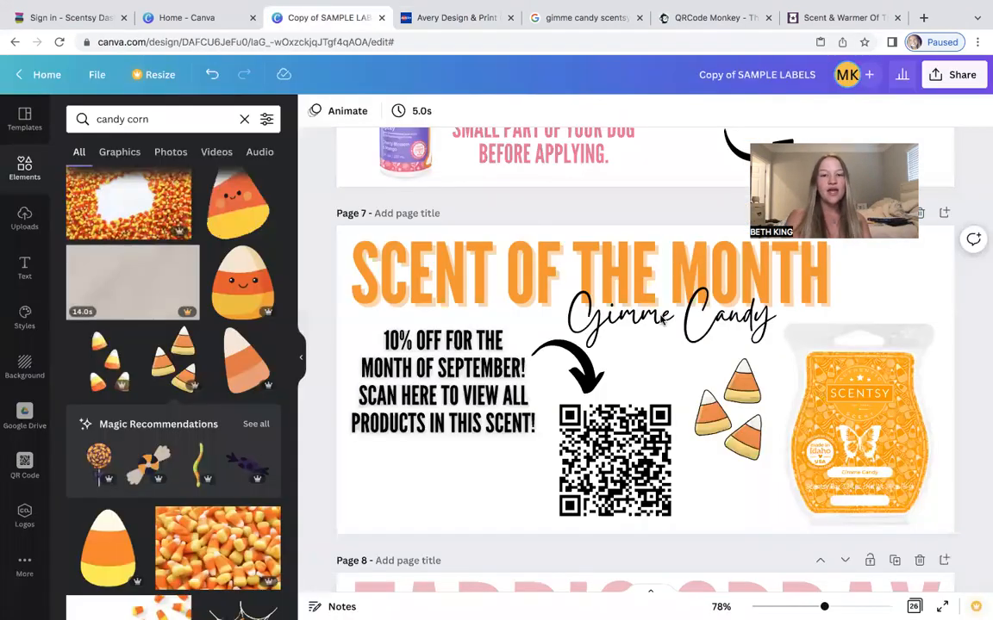
scroll(662, 321, down, 4)
scroll(661, 320, up, 3)
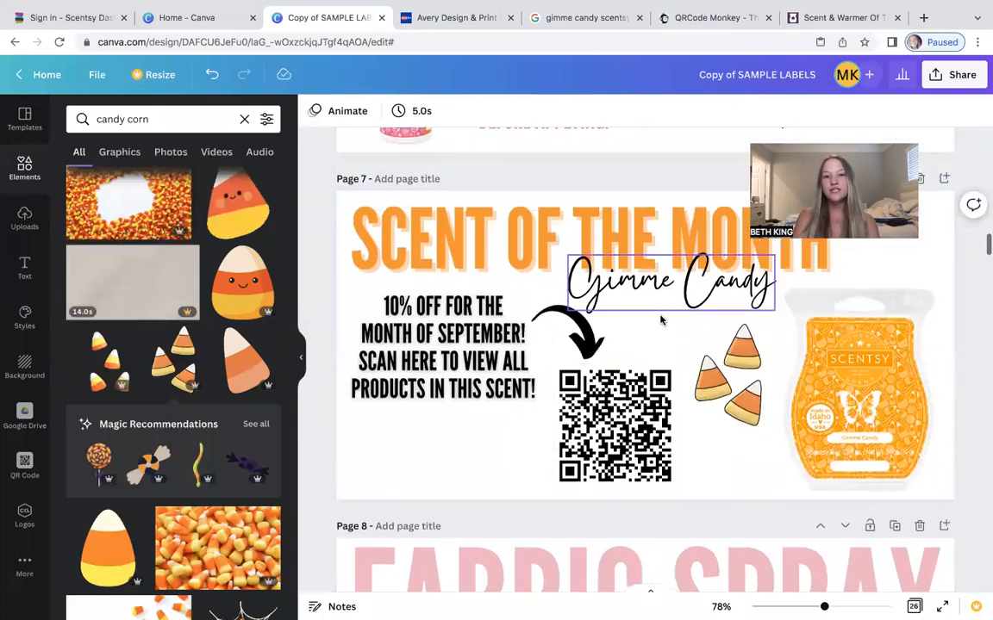
scroll(661, 320, up, 1)
scroll(660, 321, down, 2)
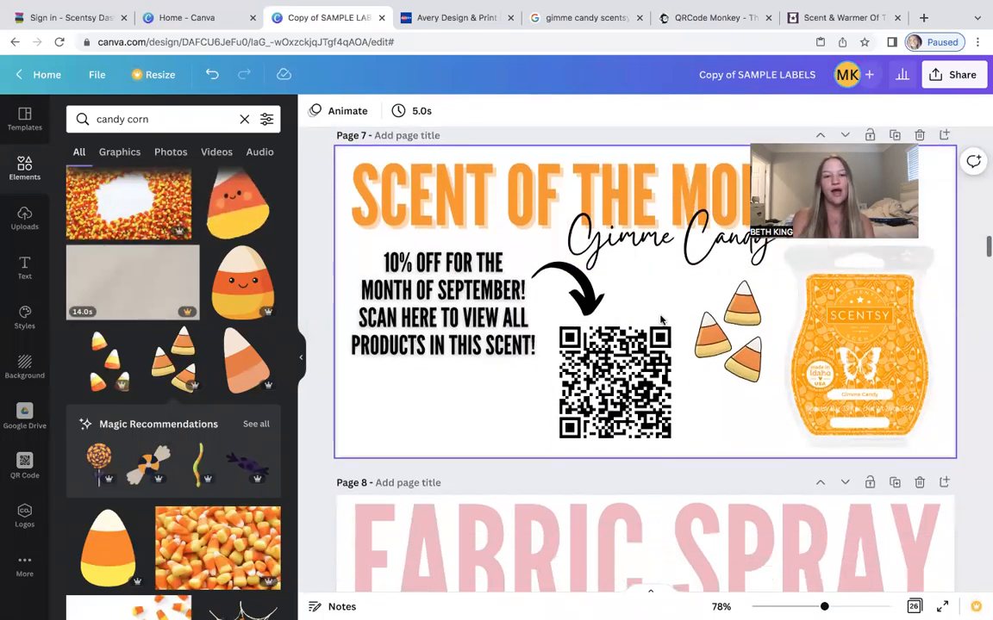
scroll(661, 321, down, 8)
scroll(661, 320, down, 5)
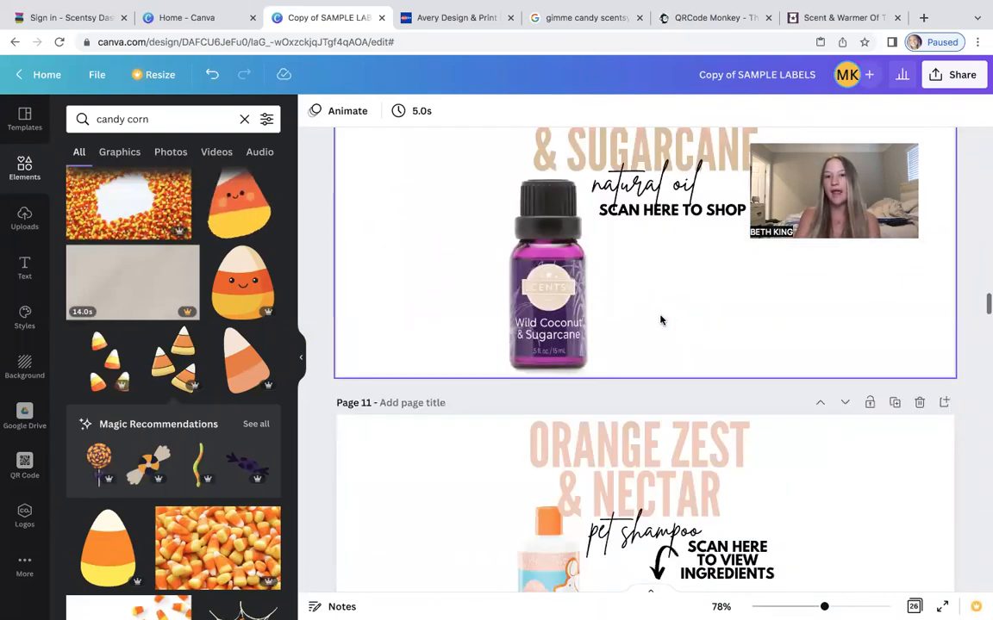
scroll(661, 321, down, 6)
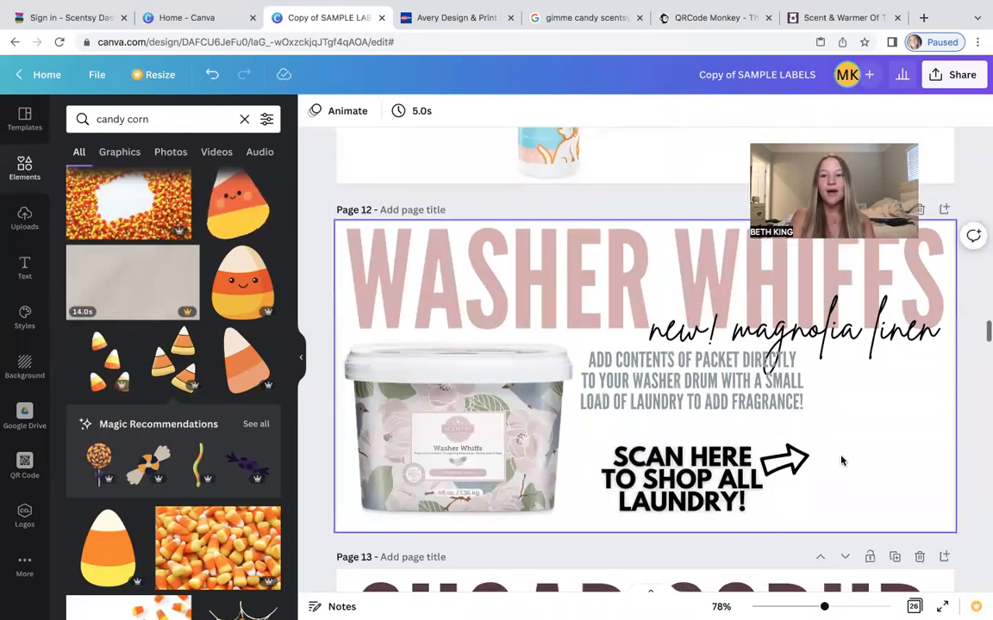
scroll(841, 461, up, 2)
click(894, 347)
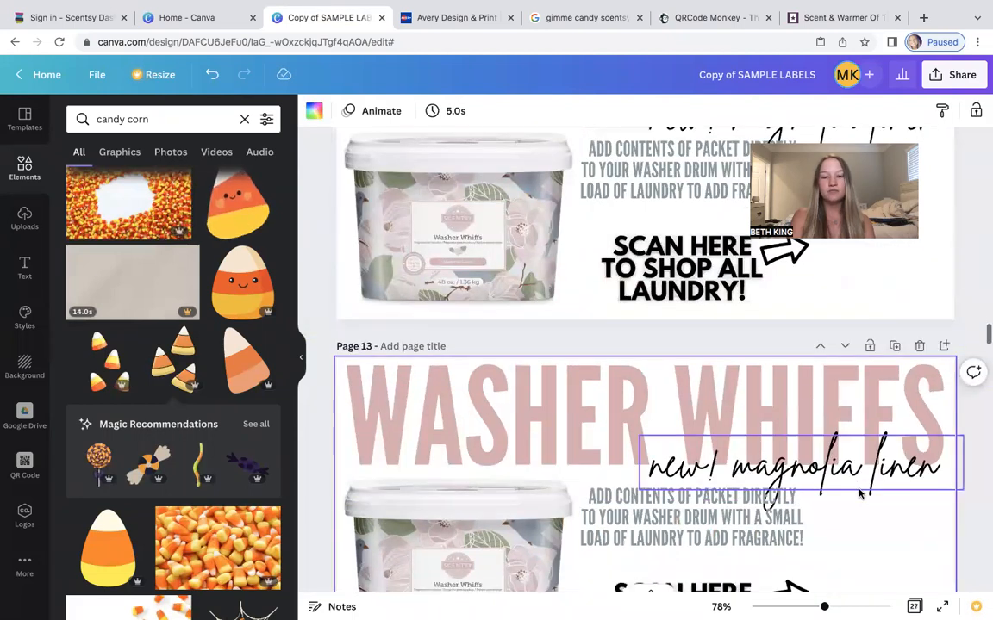
Delete the product tub image from the duplicated page.
scroll(859, 493, down, 2)
click(412, 392)
key(Delete)
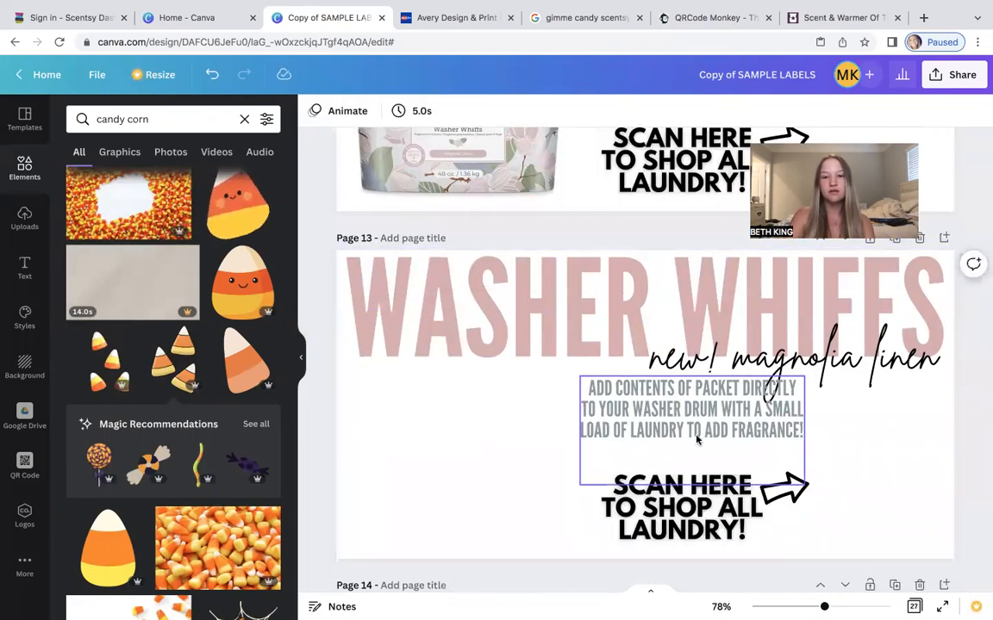
Replace the duplicated page's big headline with the seller's full name.
click(933, 297)
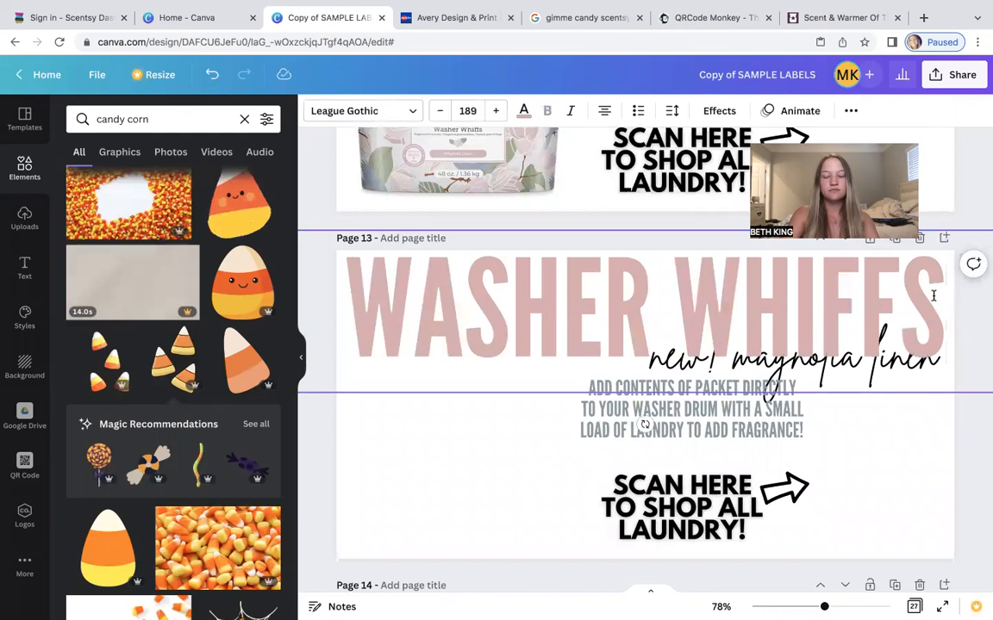
key(BackSpace)
key(BackSpace)
key(BackSpace)
key(BackSpace)
key(BackSpace)
key(BackSpace)
key(BackSpace)
key(BackSpace)
key(BackSpace)
key(BackSpace)
key(BackSpace)
key(BackSpace)
key(BackSpace)
text(Beth)
key(BackSpace)
key(BackSpace)
key(BackSpace)
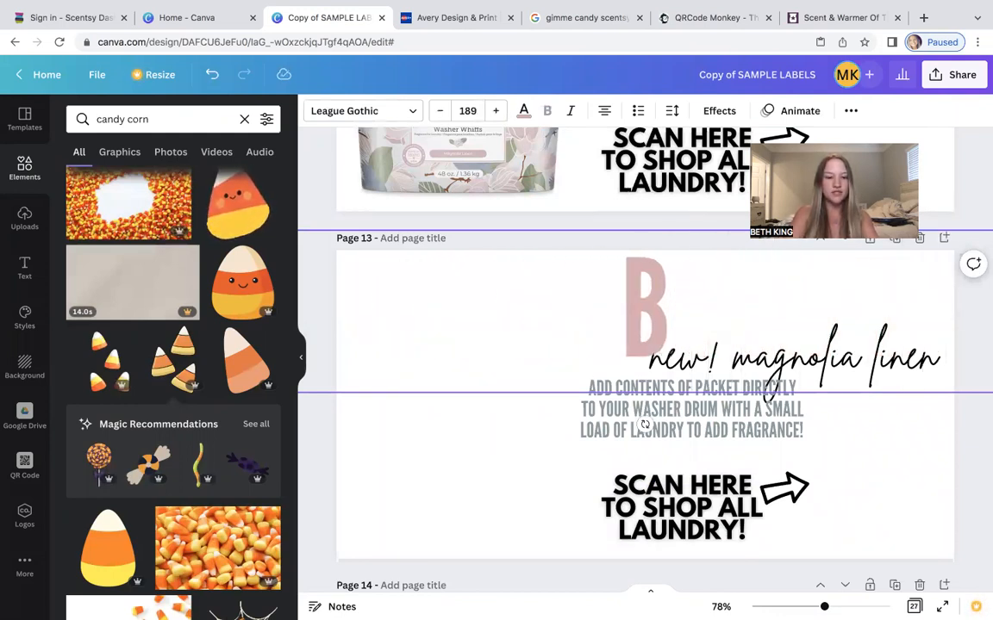
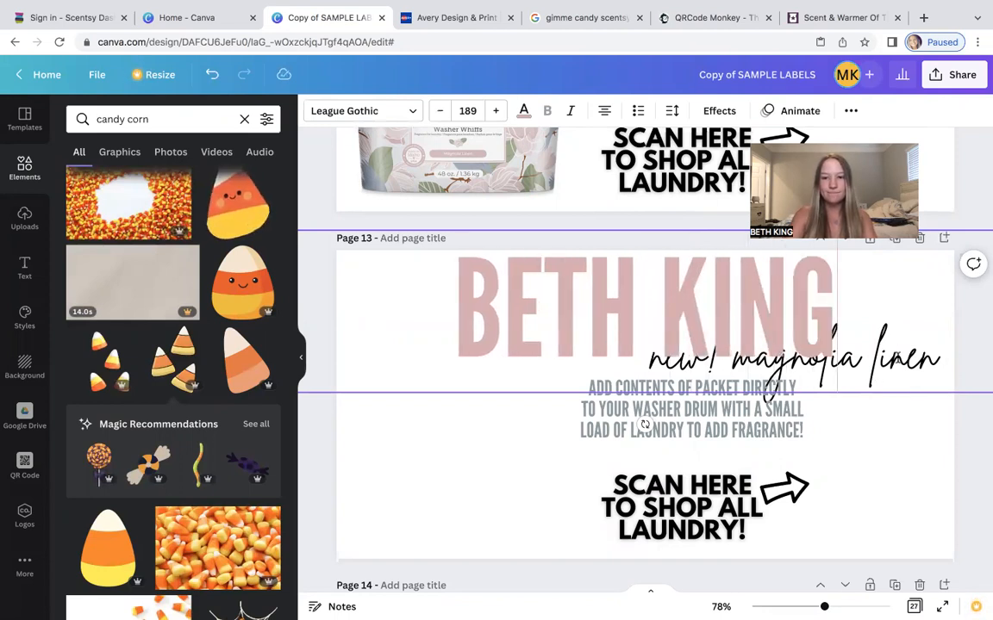
Move the packet instructions text to the page's left side, undoing the last two stray changes.
click(839, 433)
drag(655, 412, 405, 453)
click(731, 506)
click(681, 439)
click(782, 490)
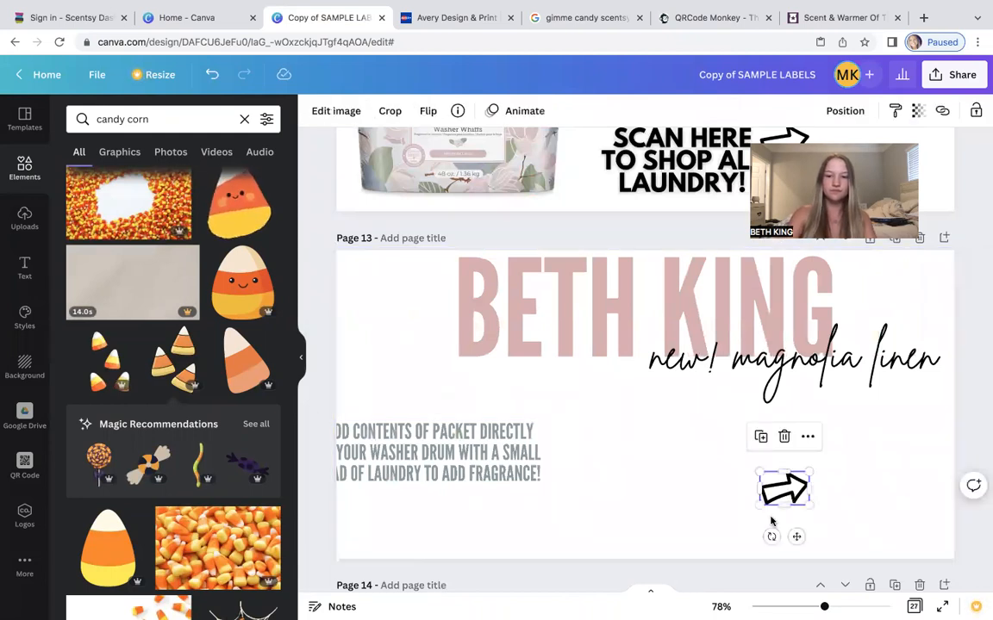
click(882, 483)
drag(508, 450, 572, 445)
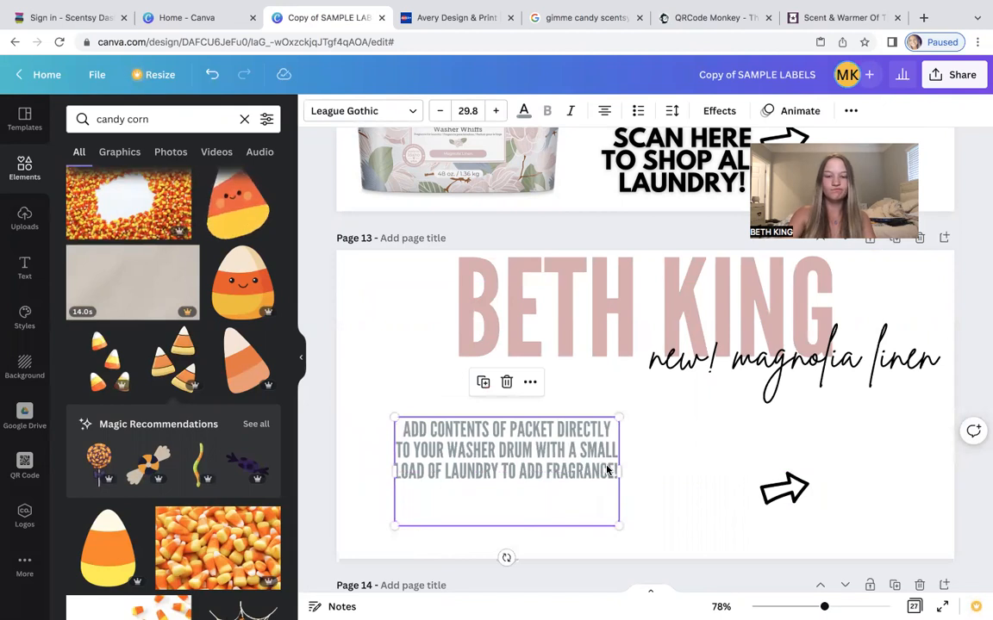
click(212, 76)
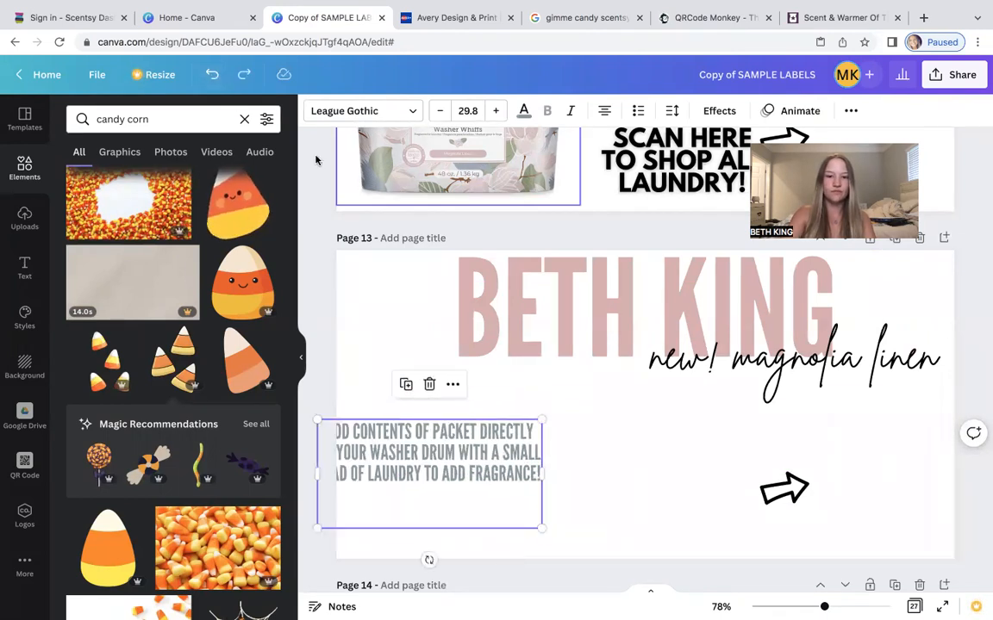
click(212, 76)
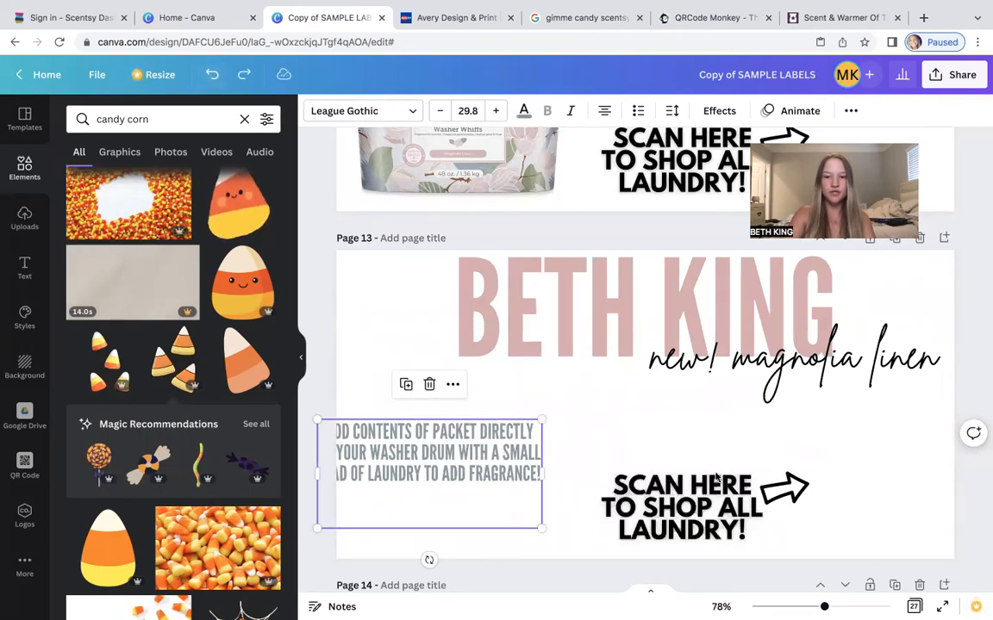
Change the scan text to SCAN HERE TO SHOP THE HARVEST COLLECTION! and nudge it slightly upward.
click(755, 532)
click(753, 531)
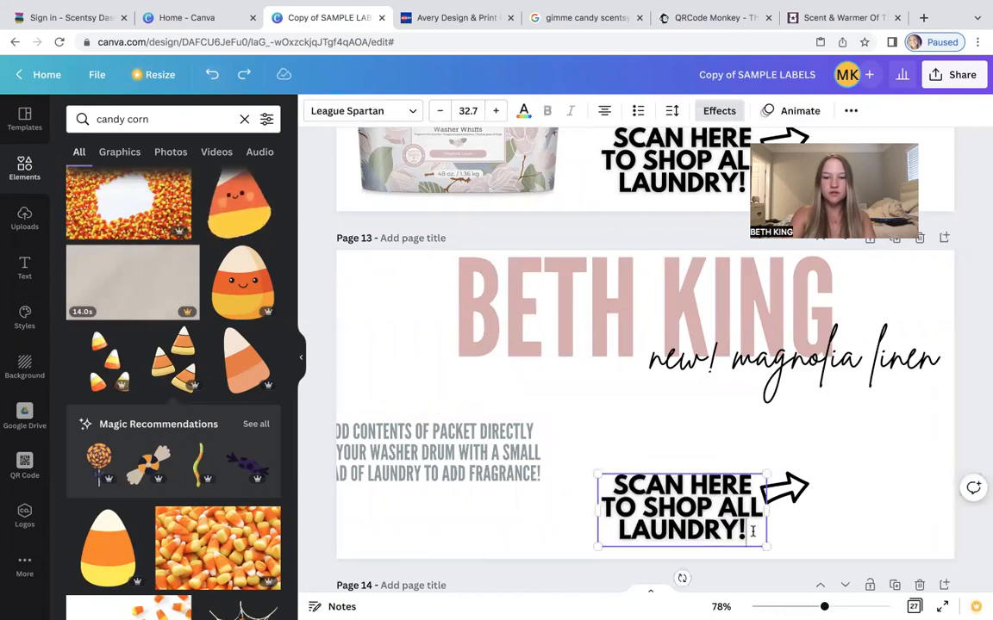
key(BackSpace)
key(BackSpace)
key(BackSpace)
key(BackSpace)
key(BackSpace)
key(BackSpace)
key(BackSpace)
key(BackSpace)
key(BackSpace)
key(BackSpace)
key(BackSpace)
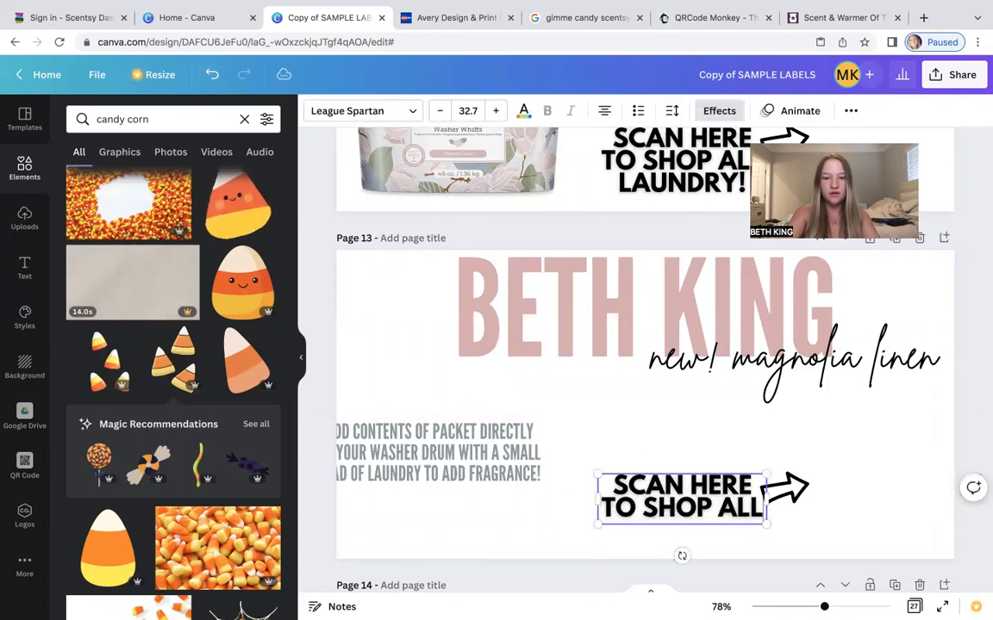
key(BackSpace)
text(THE HA)
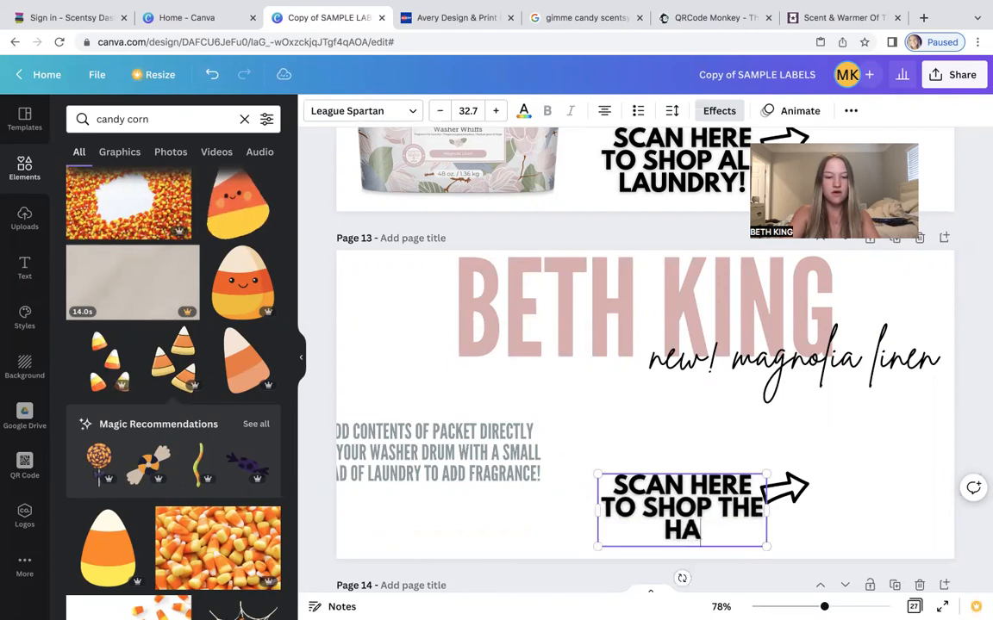
text(RVESR)
key(BackSpace)
text(T )
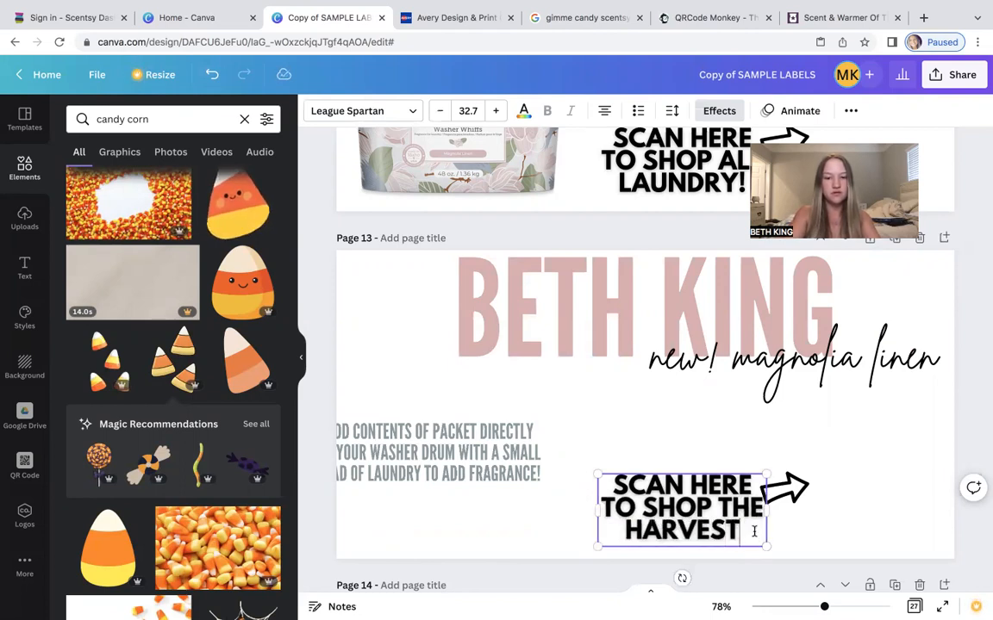
text(COLLEC)
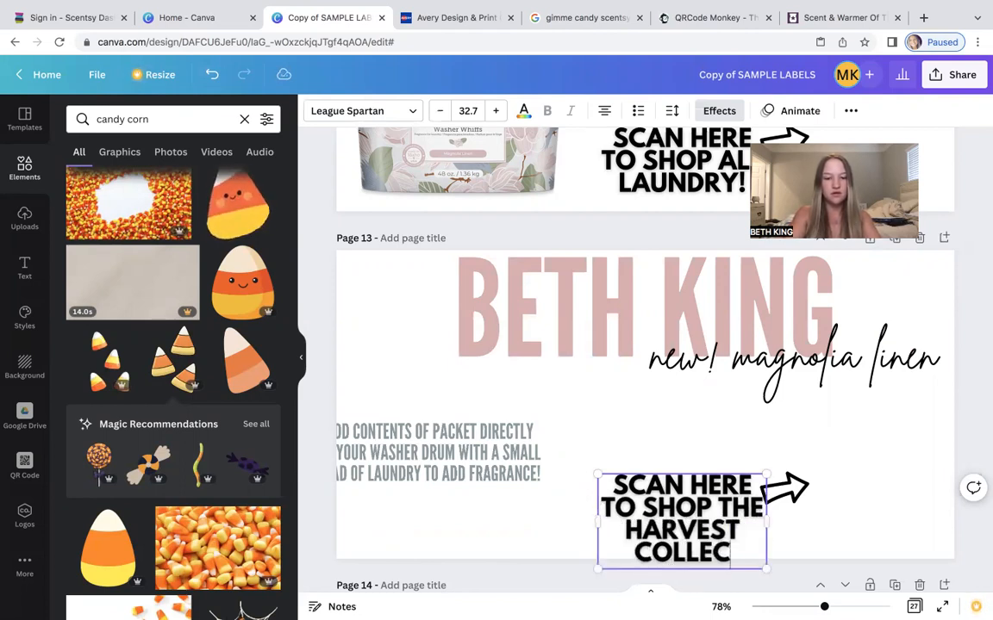
text(TION)
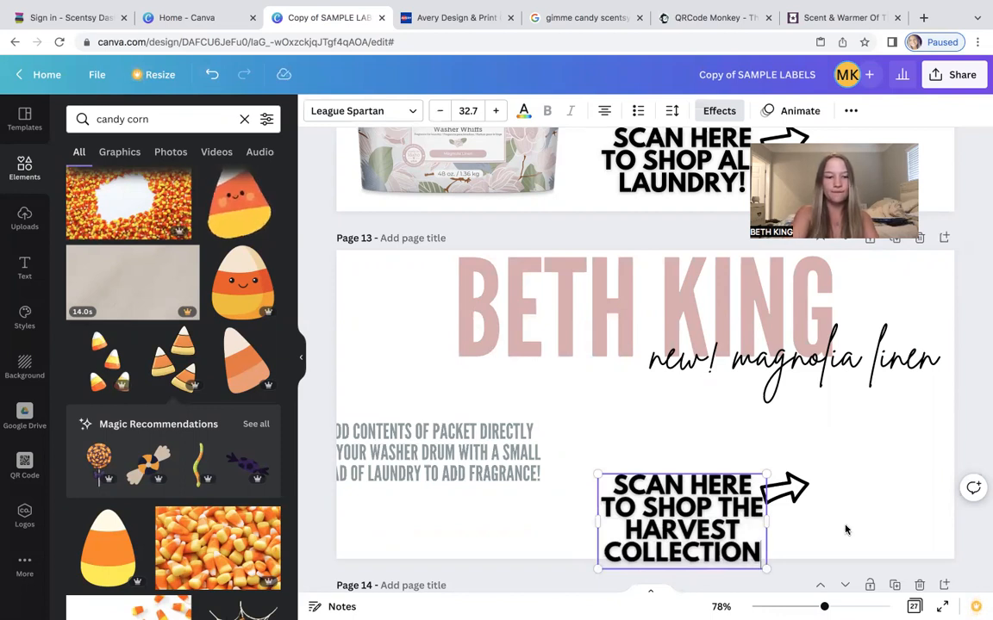
text(!)
click(886, 528)
click(717, 498)
drag(717, 498, 712, 484)
Replace the new! magnolia linen subtitle with the seller's Scentsy website address.
click(906, 366)
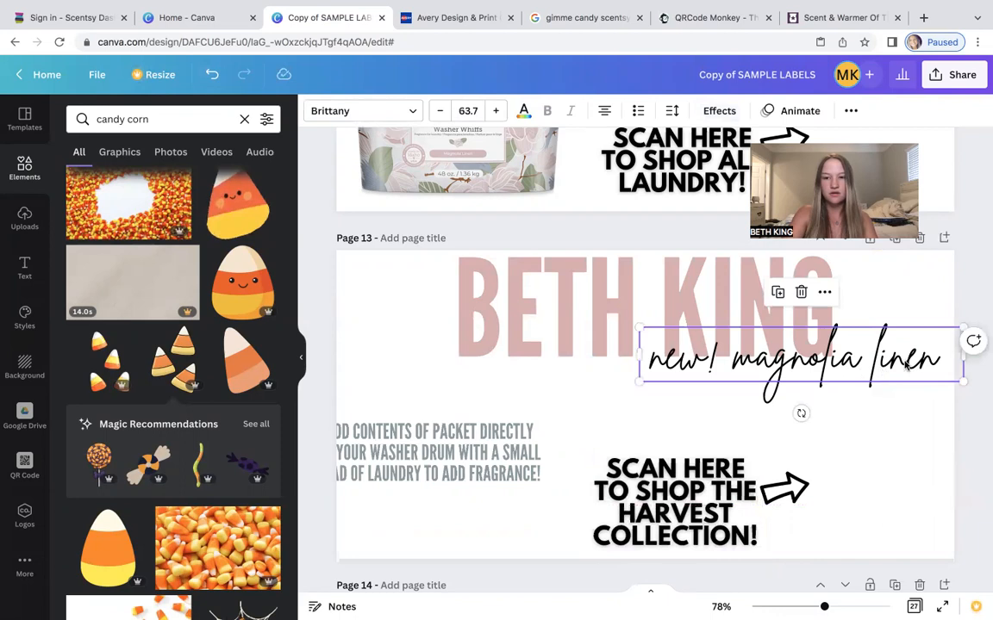
click(939, 364)
drag(939, 364, 607, 373)
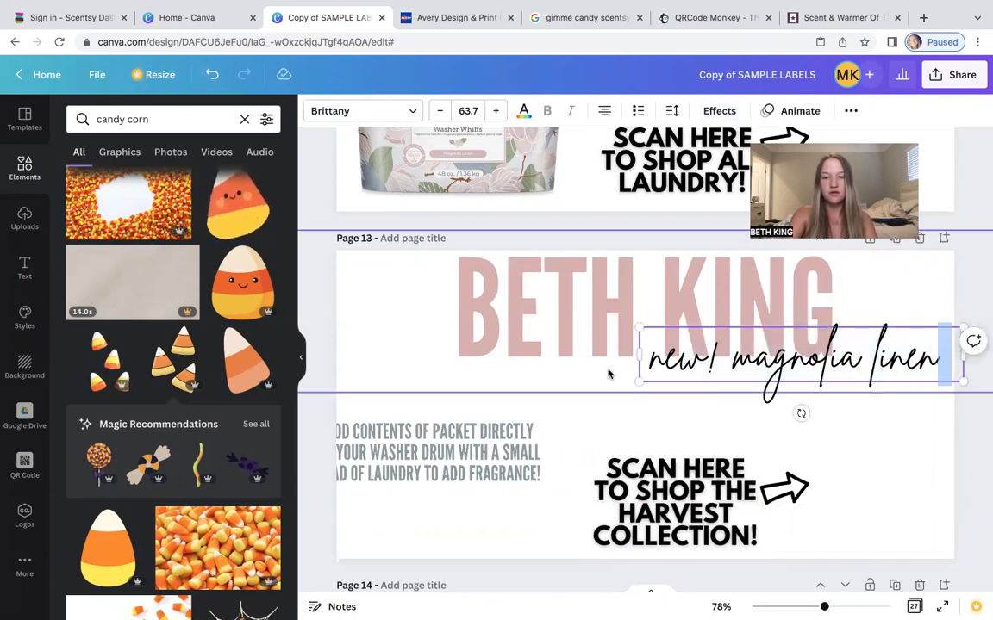
drag(939, 364, 638, 356)
key(BackSpace)
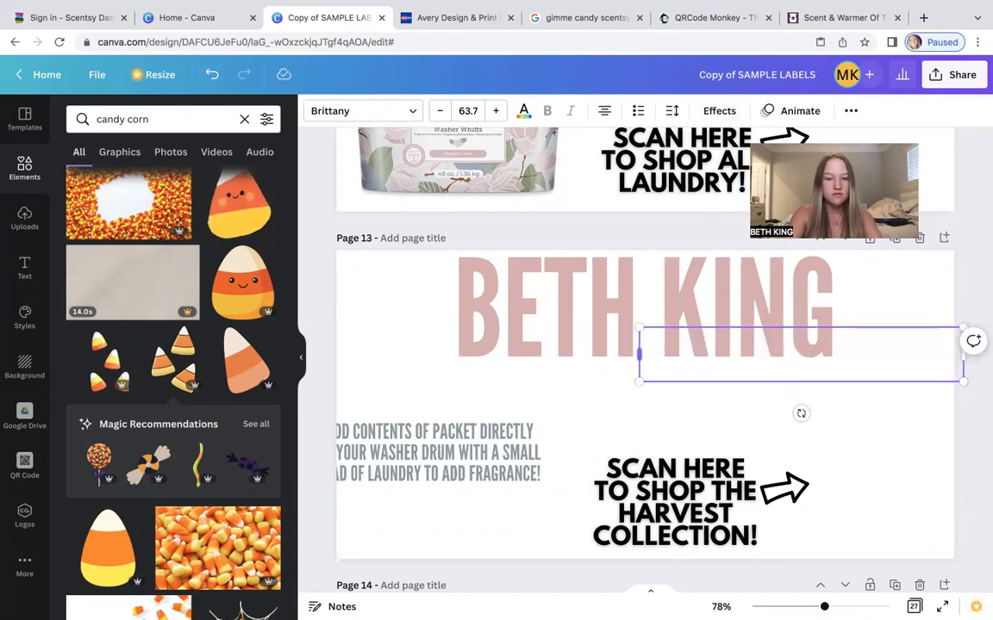
key(BackSpace)
key(BackSpace)
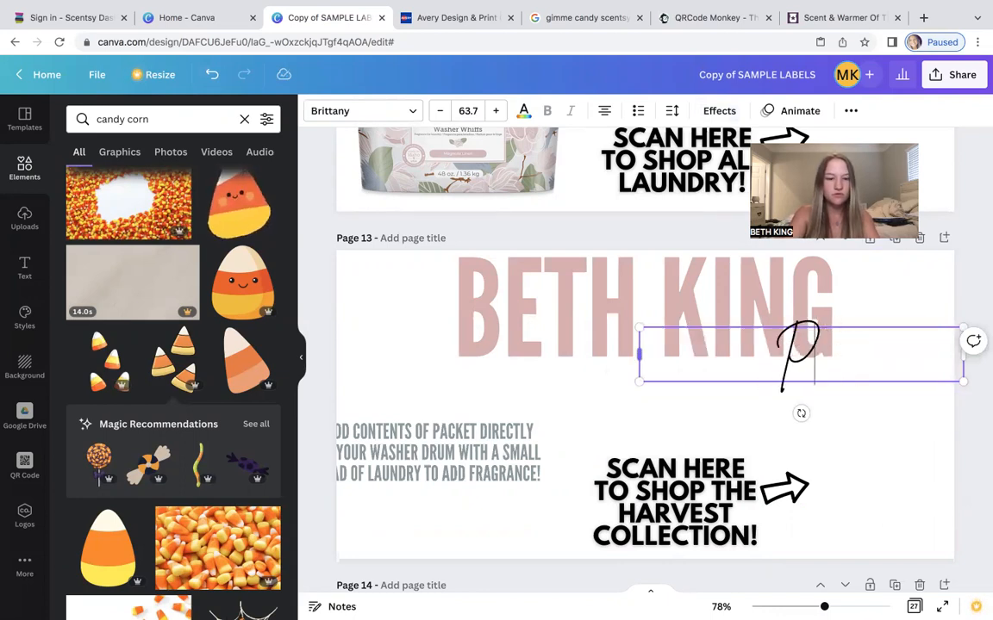
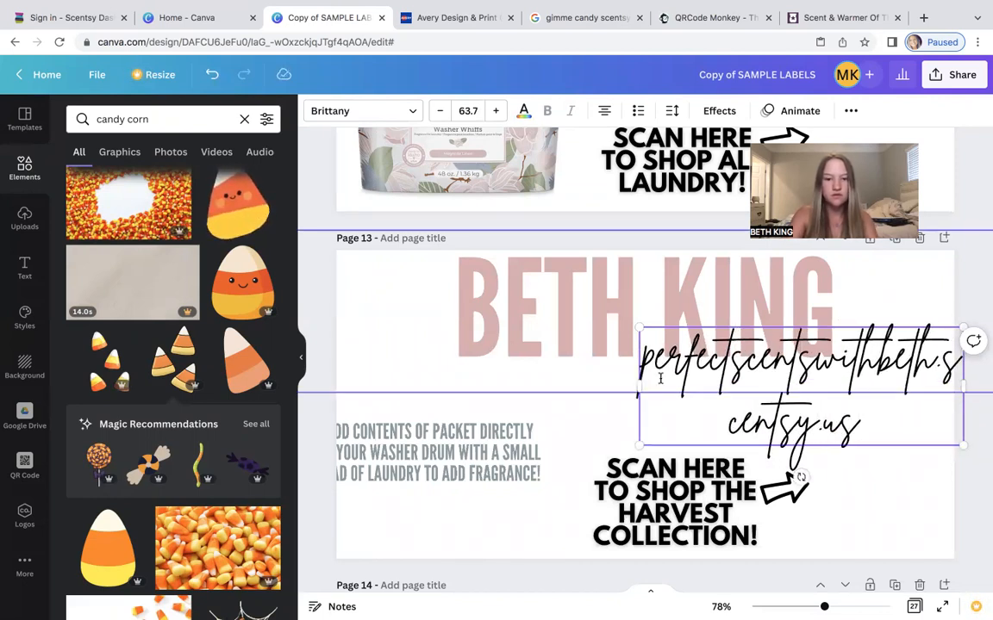
Widen the website text box to fit one line and move it under the headline.
drag(610, 386, 421, 355)
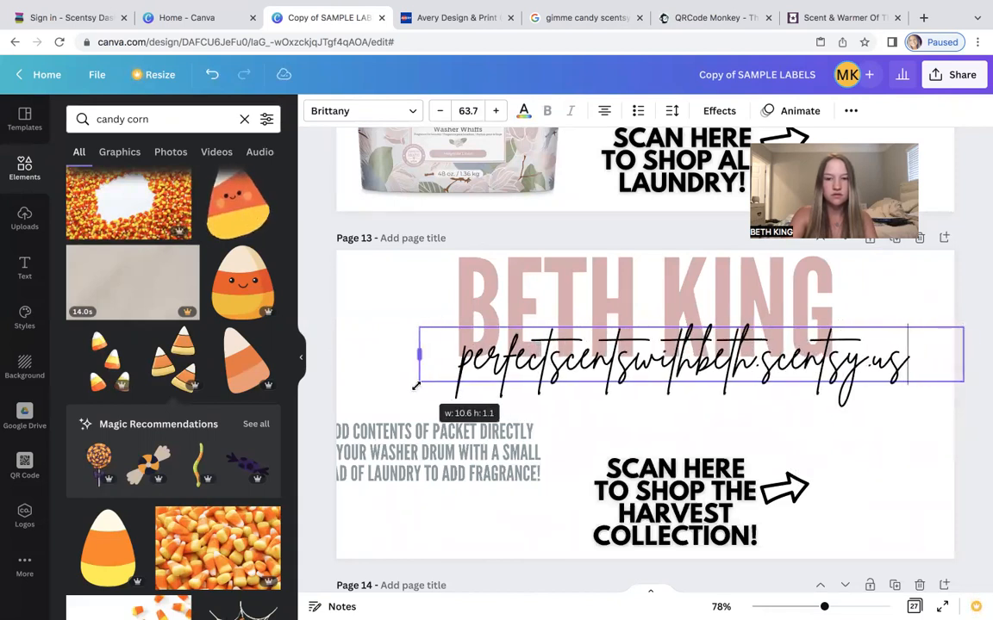
click(613, 430)
drag(635, 373, 596, 393)
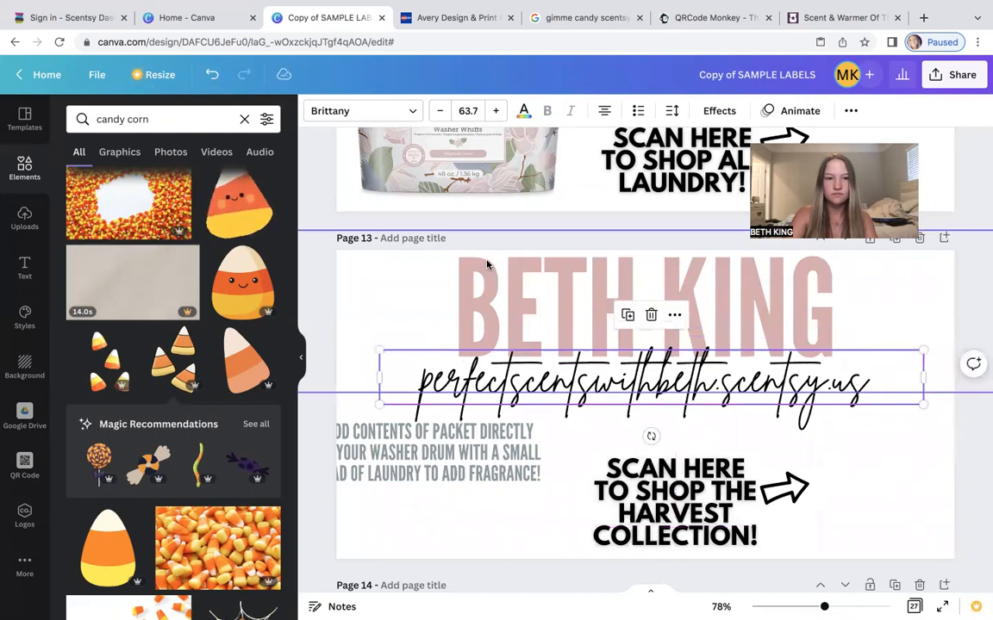
Try fonts for the website text, trying Gistesy and Brittany before setting Playfair Display.
click(355, 110)
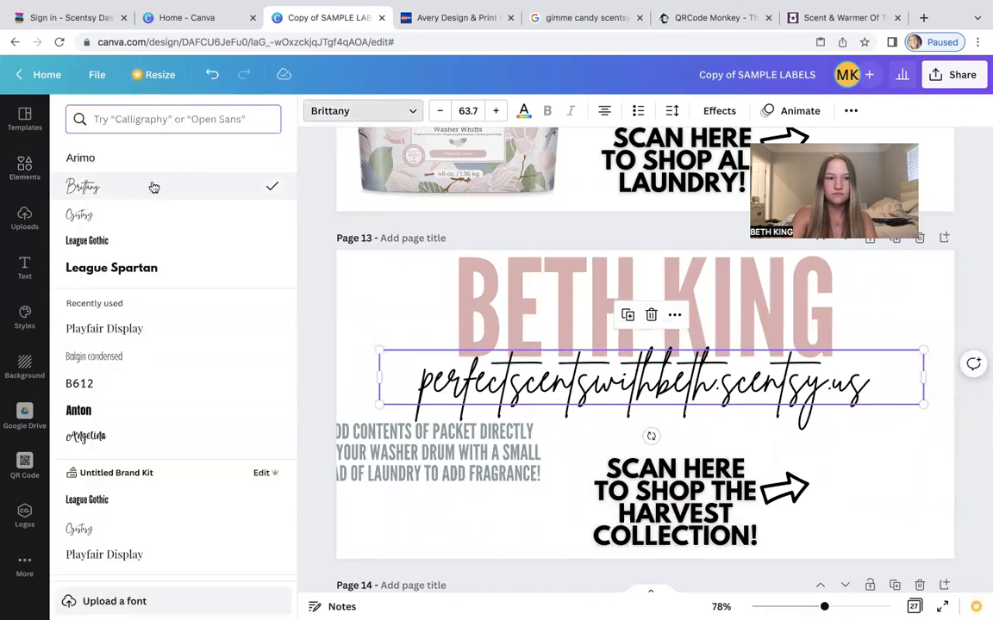
click(133, 216)
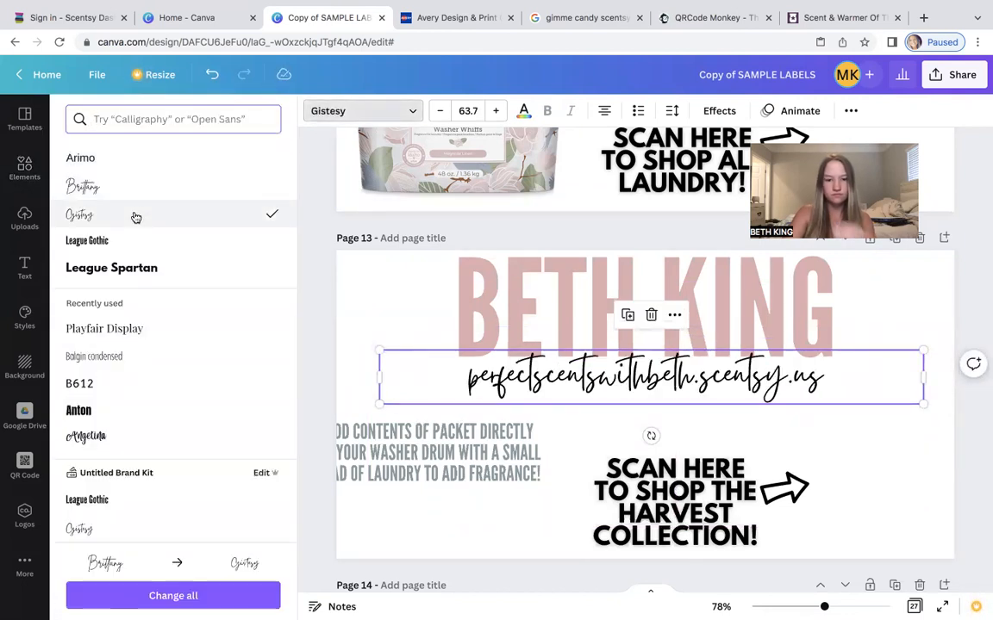
click(117, 198)
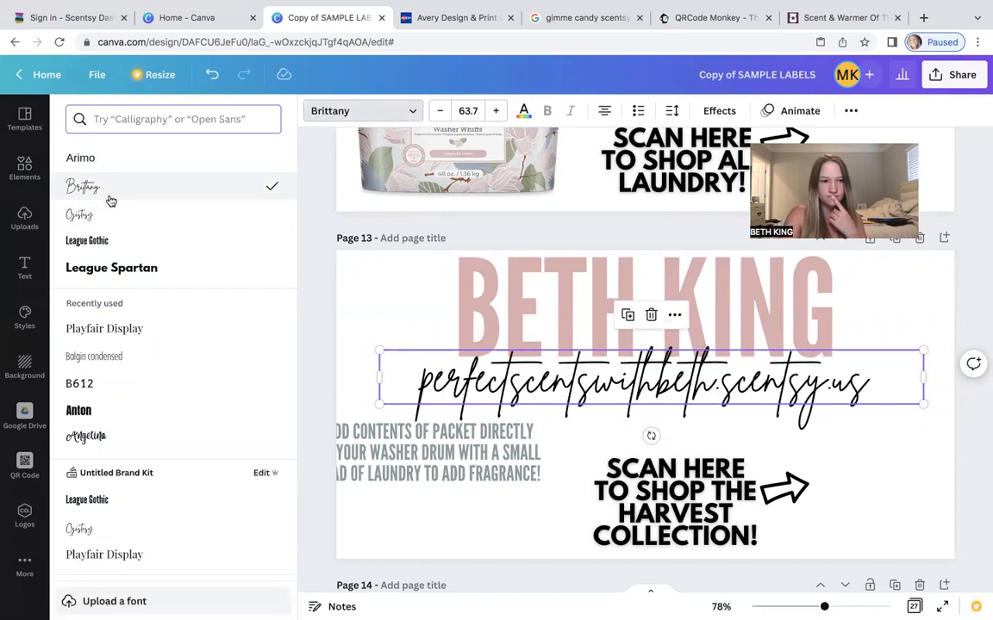
click(116, 331)
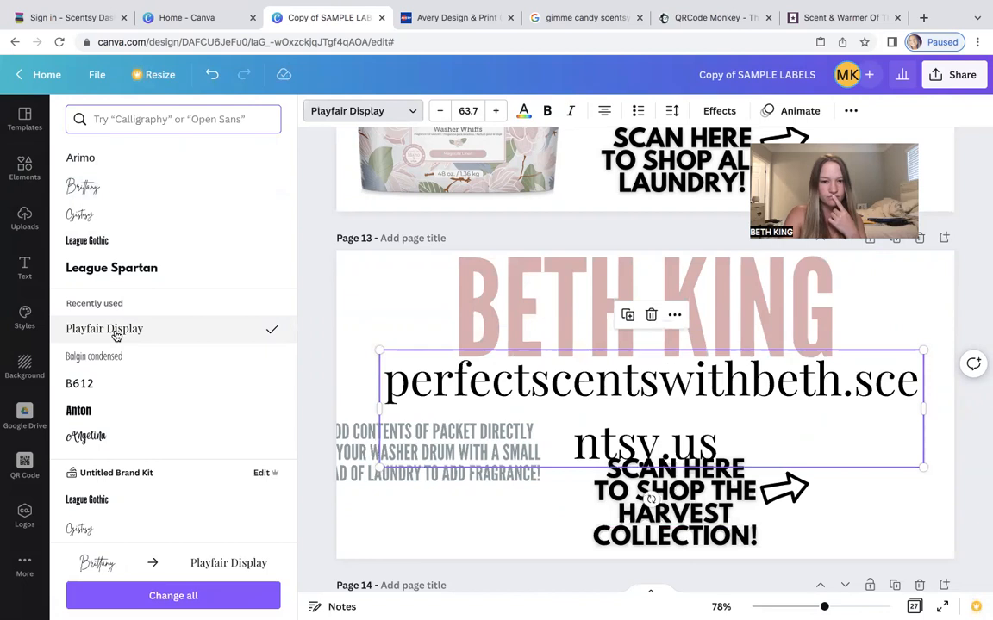
Reduce the website text's font size to 46.7 so the address fits on one line.
click(434, 115)
click(434, 114)
click(434, 115)
click(435, 115)
click(435, 115)
click(435, 115)
click(434, 115)
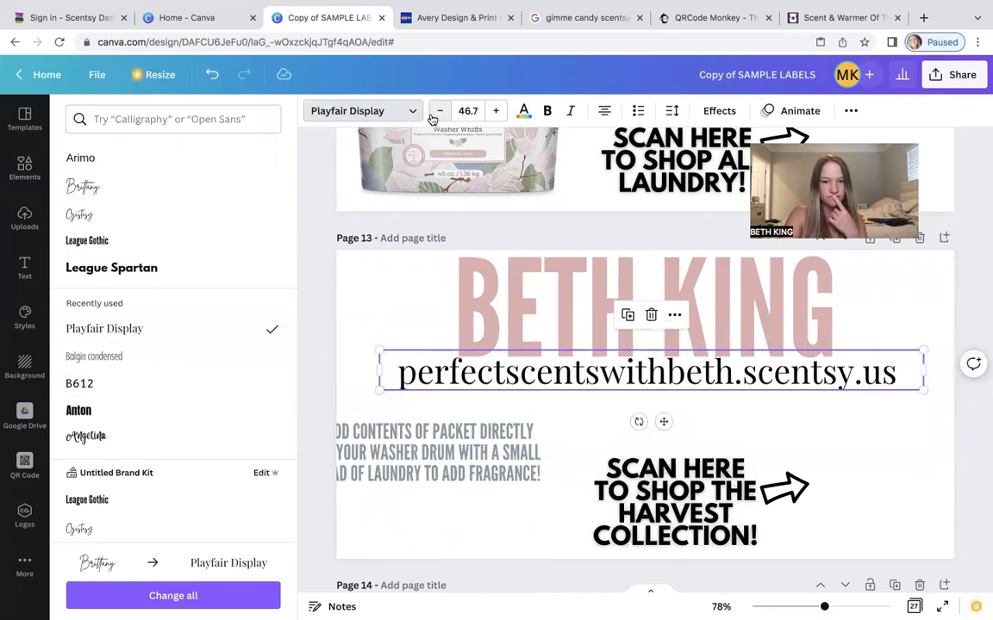
Delete the leftover laundry instructions text block from the Harvest label.
click(839, 438)
click(868, 457)
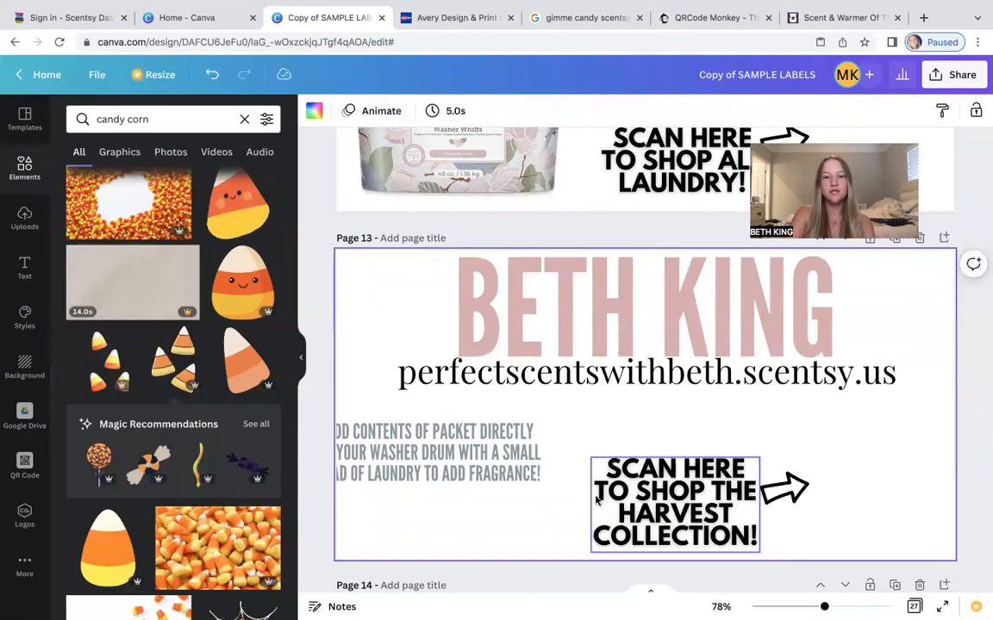
click(487, 471)
key(Delete)
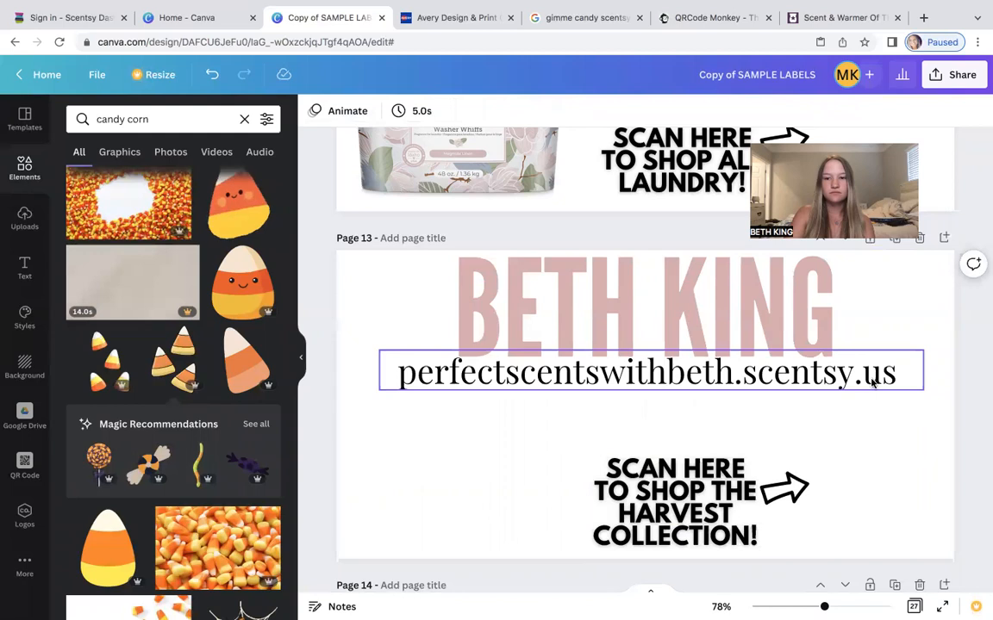
Nudge the website text slightly upward under the headline.
click(905, 377)
click(901, 436)
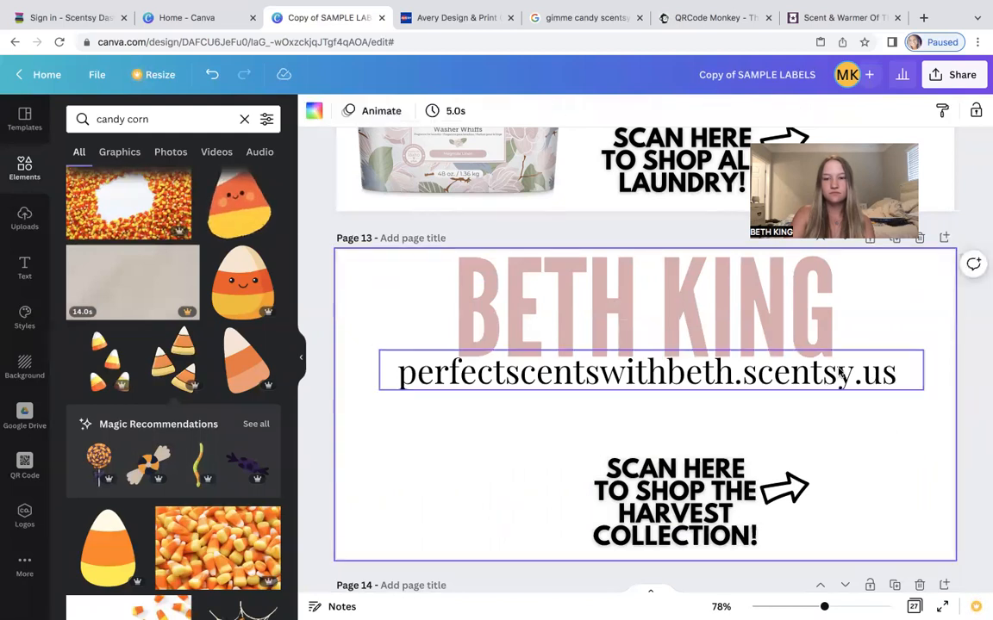
mouse_move(795, 392)
mouse_down()
mouse_move(795, 415)
mouse_move(795, 373)
mouse_up()
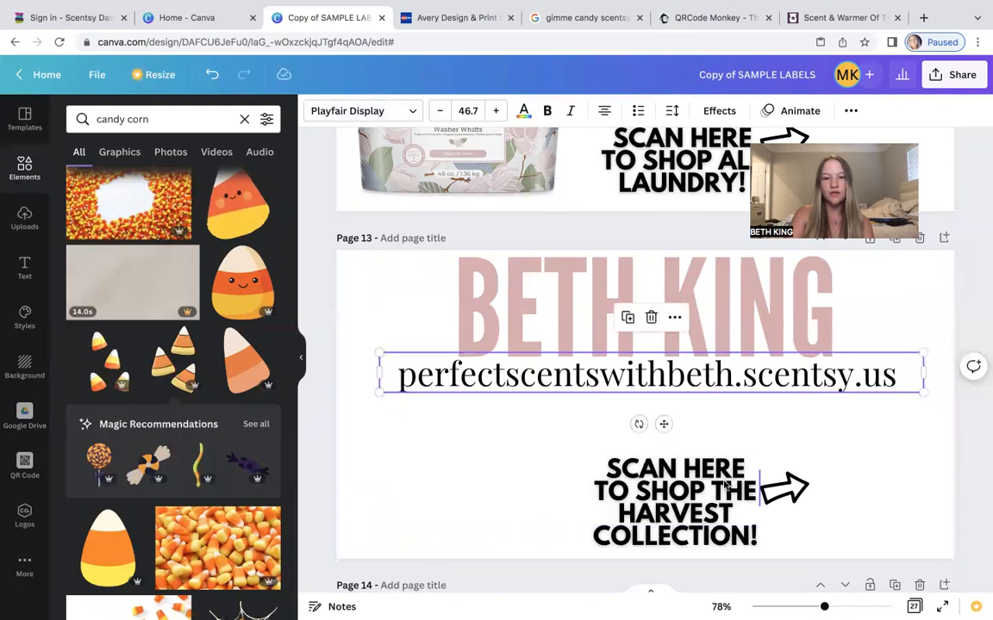
Move the scan text block and the arrow to the left side of the label's lower half.
click(612, 474)
drag(613, 474, 471, 457)
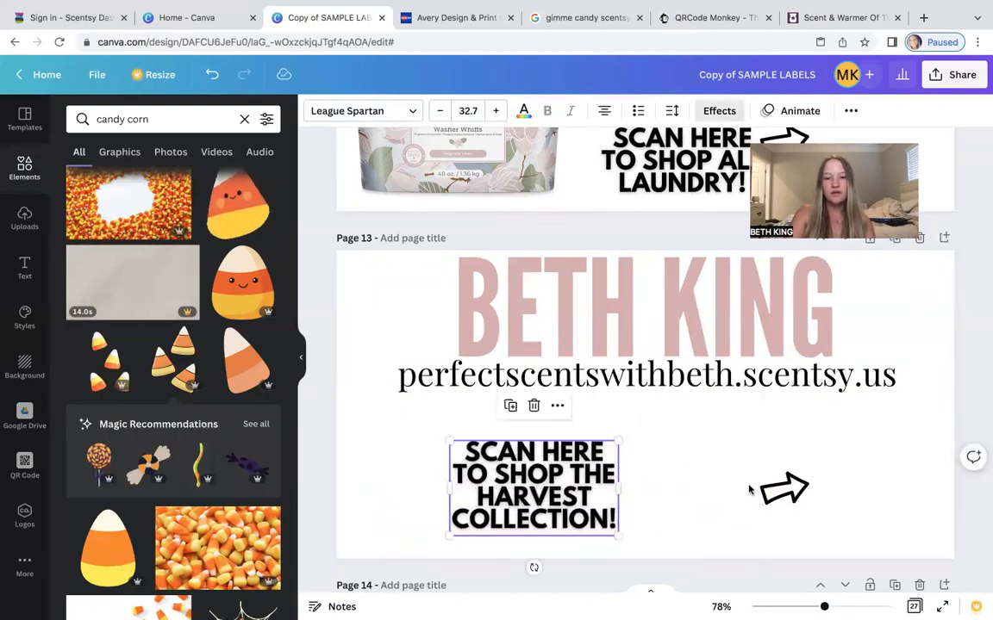
drag(498, 502, 449, 502)
drag(798, 493, 647, 487)
drag(552, 491, 585, 492)
click(648, 488)
drag(648, 488, 642, 487)
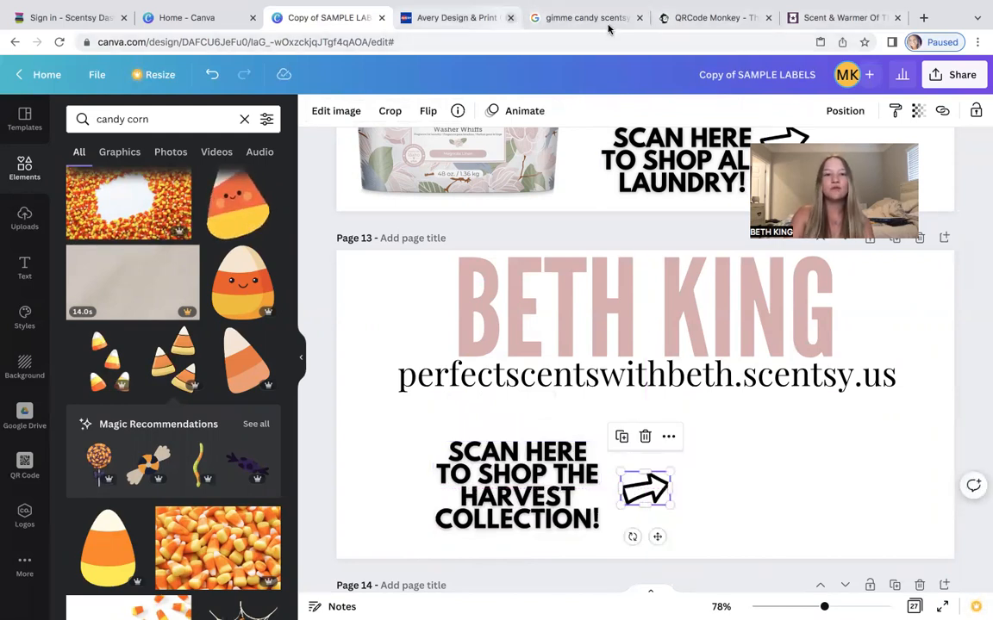
Open the Harvest Collection page on the Scentsy shop tab and copy its URL.
click(720, 21)
click(840, 17)
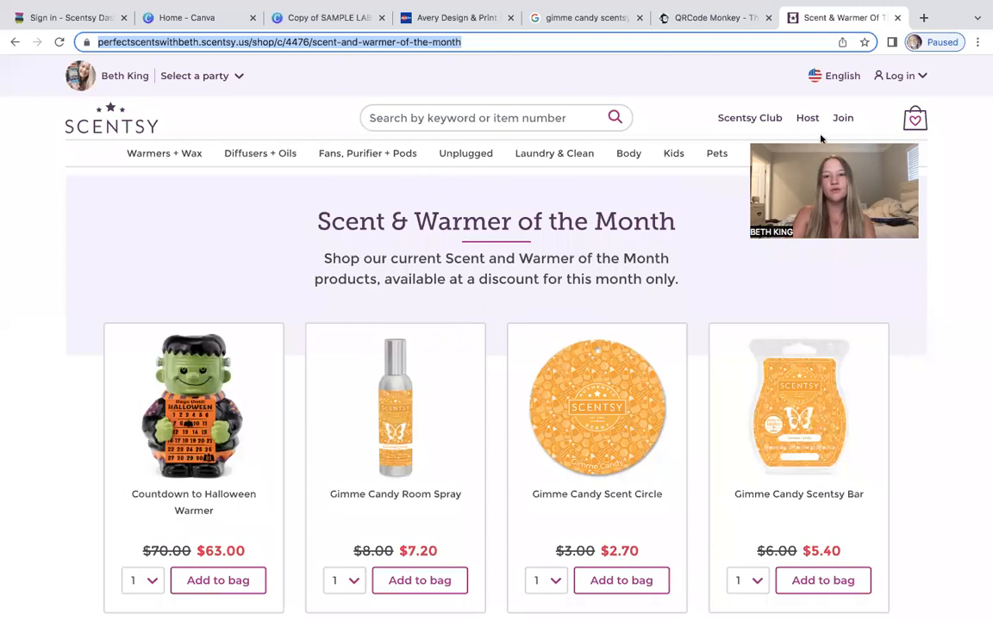
mouse_move(763, 154)
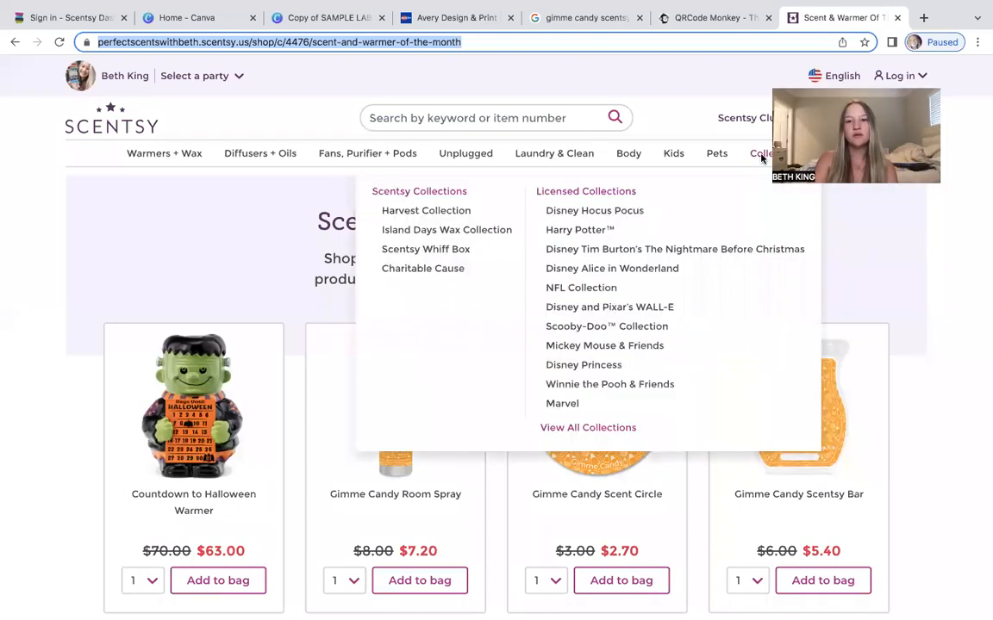
click(443, 212)
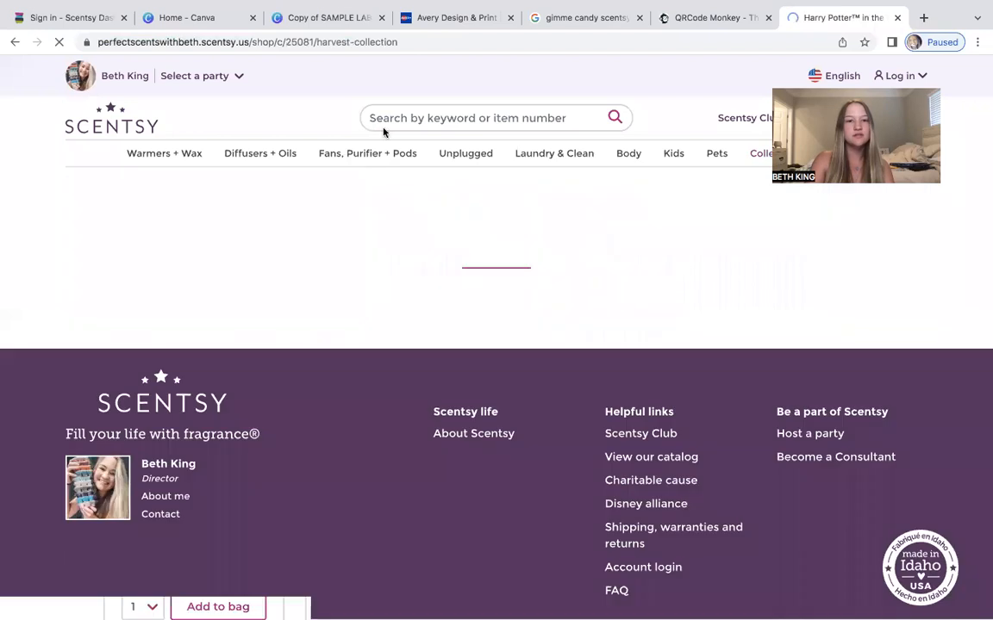
click(338, 42)
right_click(341, 42)
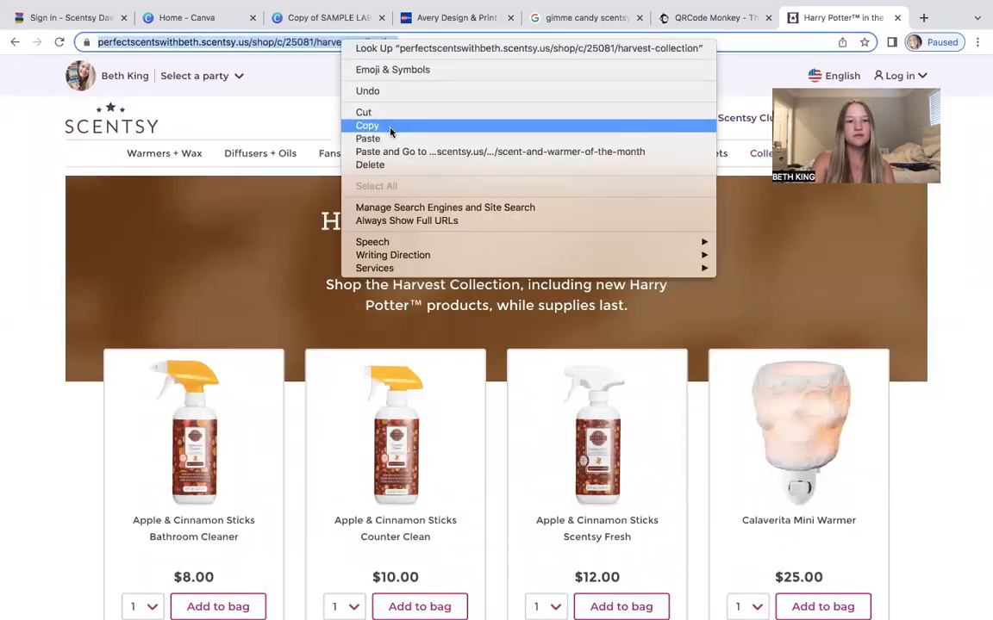
click(389, 127)
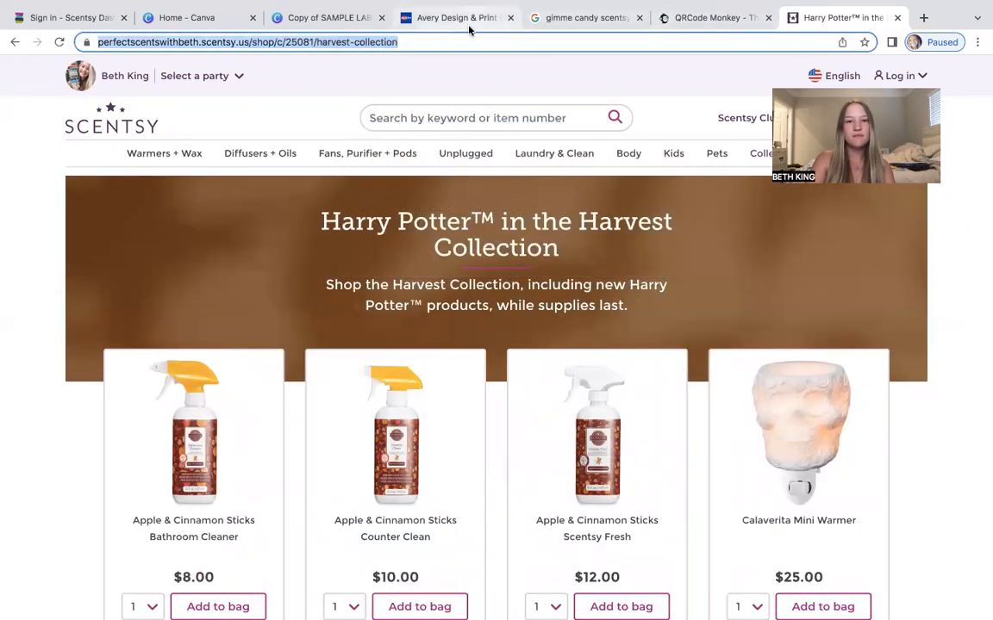
Back in the design, search elements for qr code and open Canva's QR Code app.
click(318, 18)
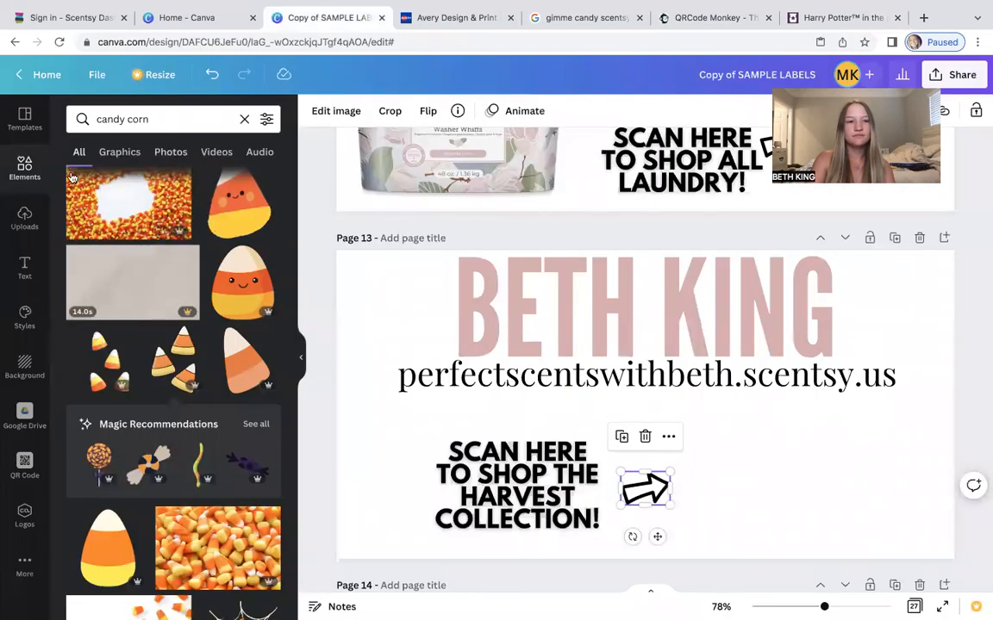
click(26, 175)
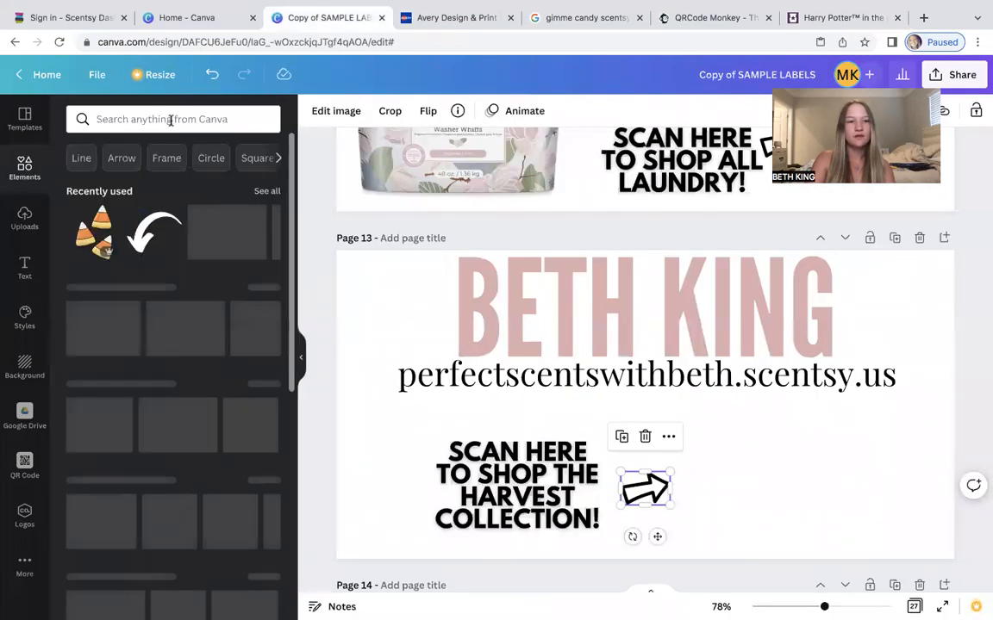
click(170, 119)
text(qr code)
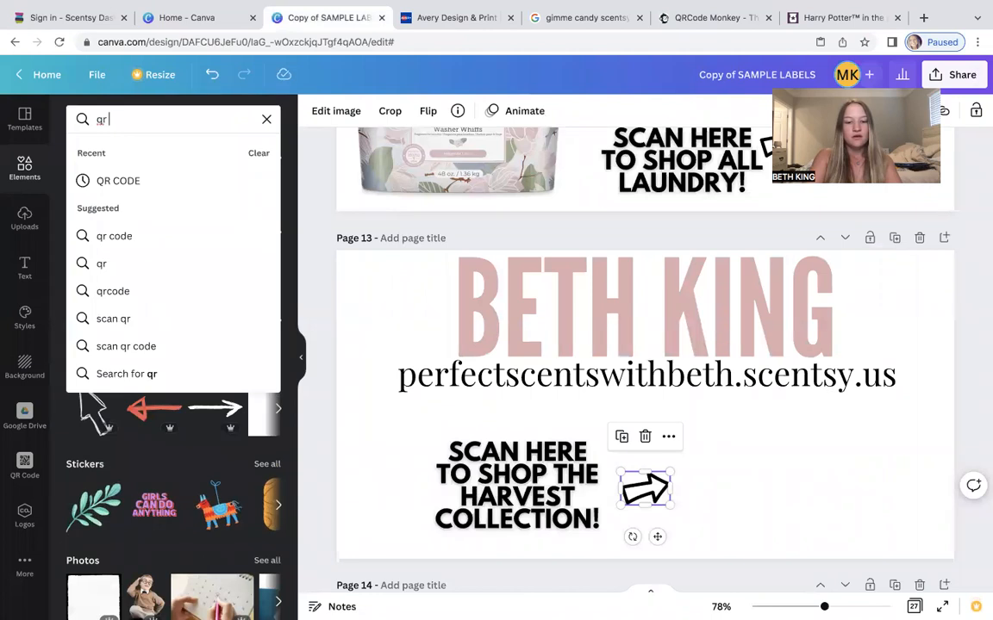
click(177, 180)
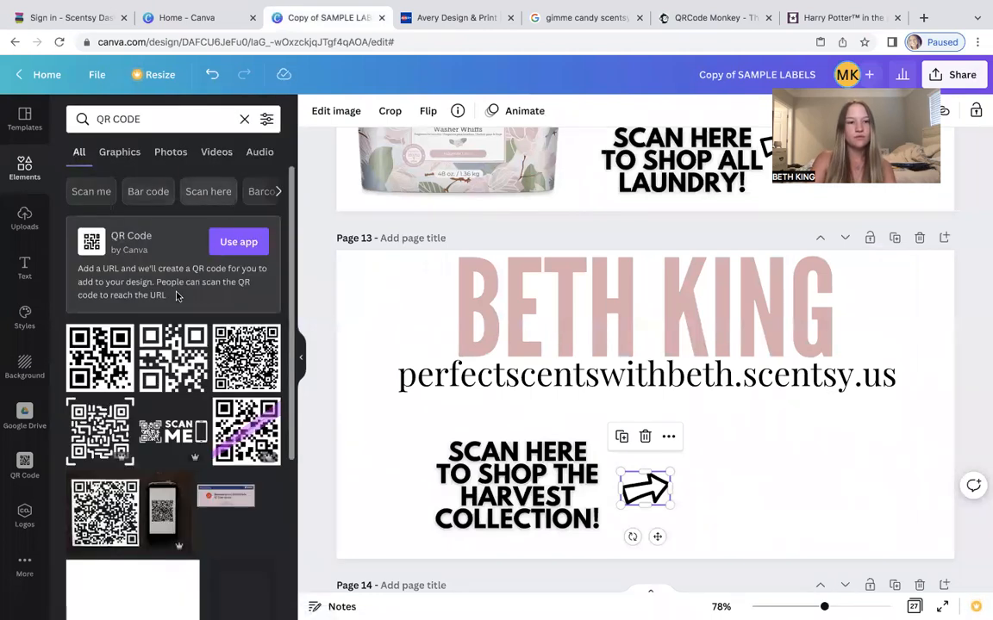
click(238, 242)
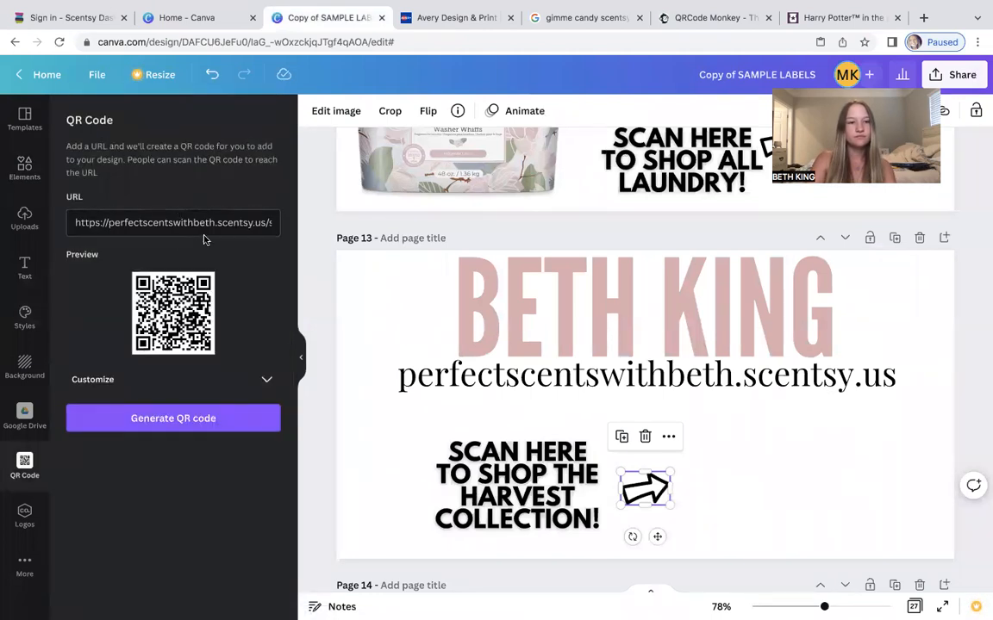
Replace the QR Code URL with the copied Harvest Collection link, generate the code, and place it right of the arrow.
drag(267, 222, 11, 225)
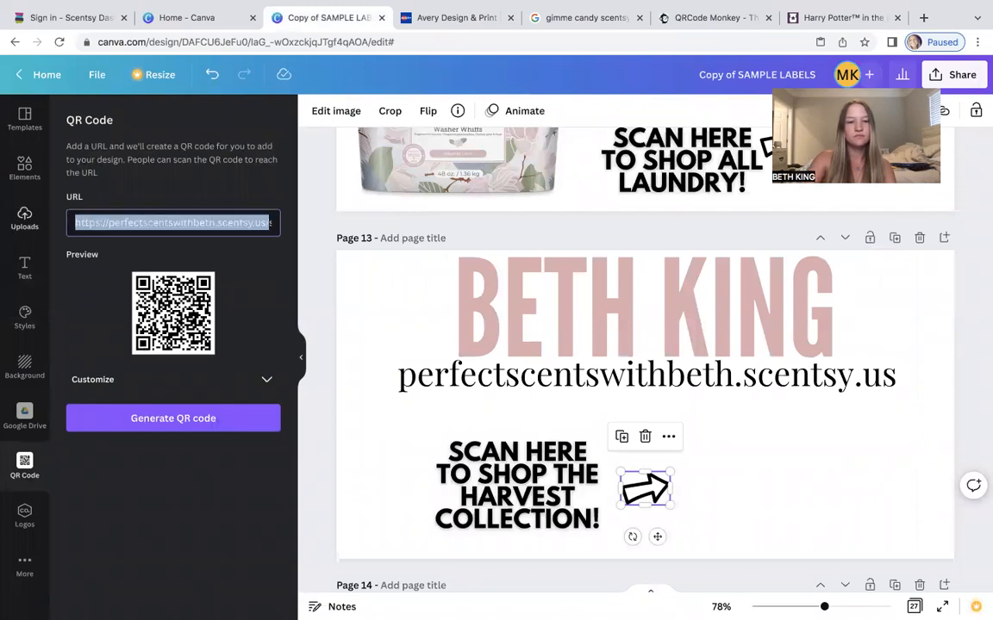
key(ctrl+v)
drag(246, 223, 11, 215)
key(BackSpace)
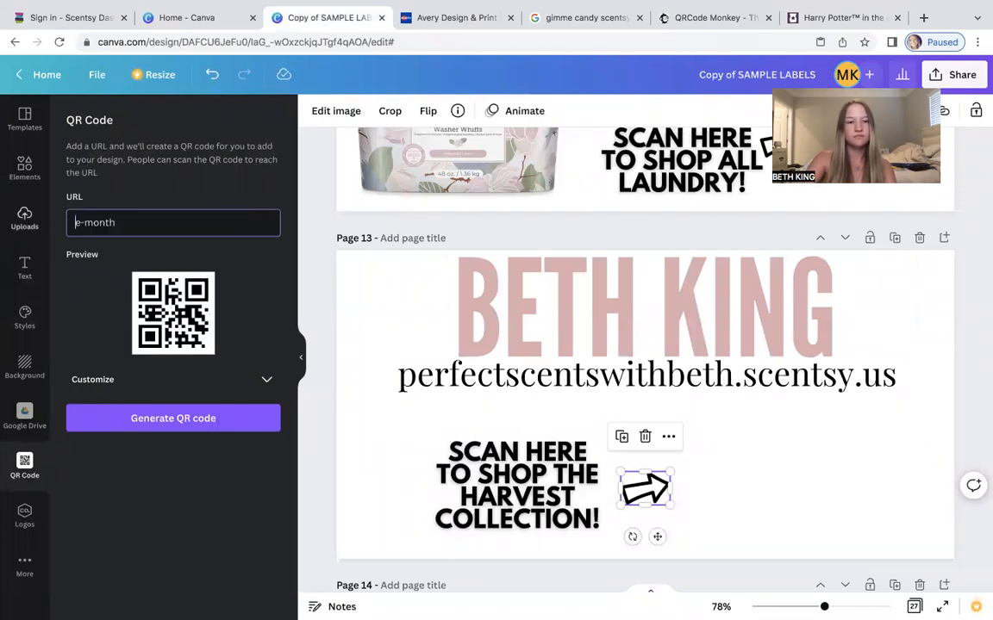
key(BackSpace)
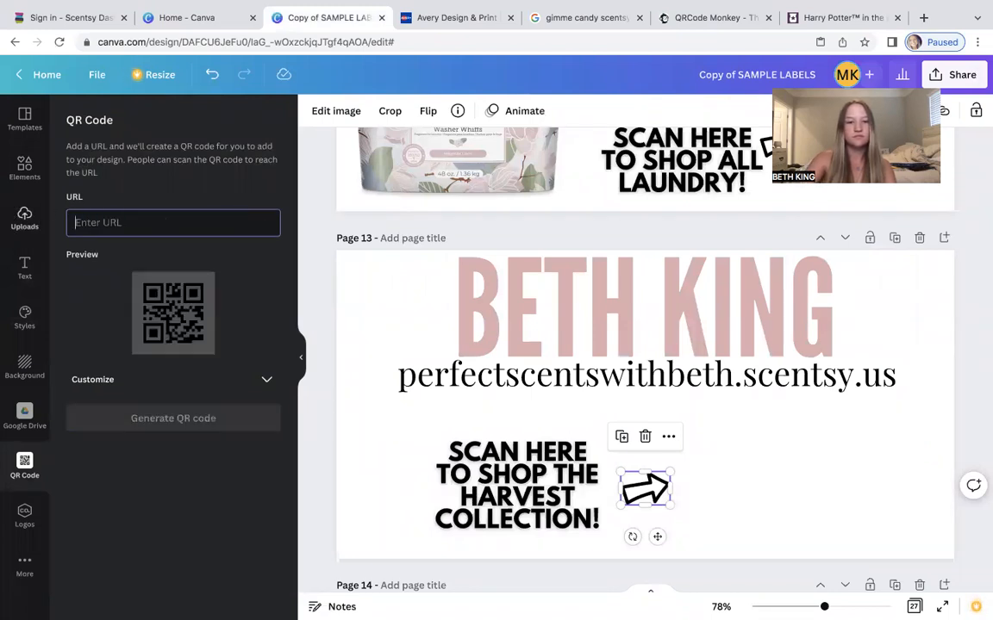
right_click(75, 222)
click(111, 314)
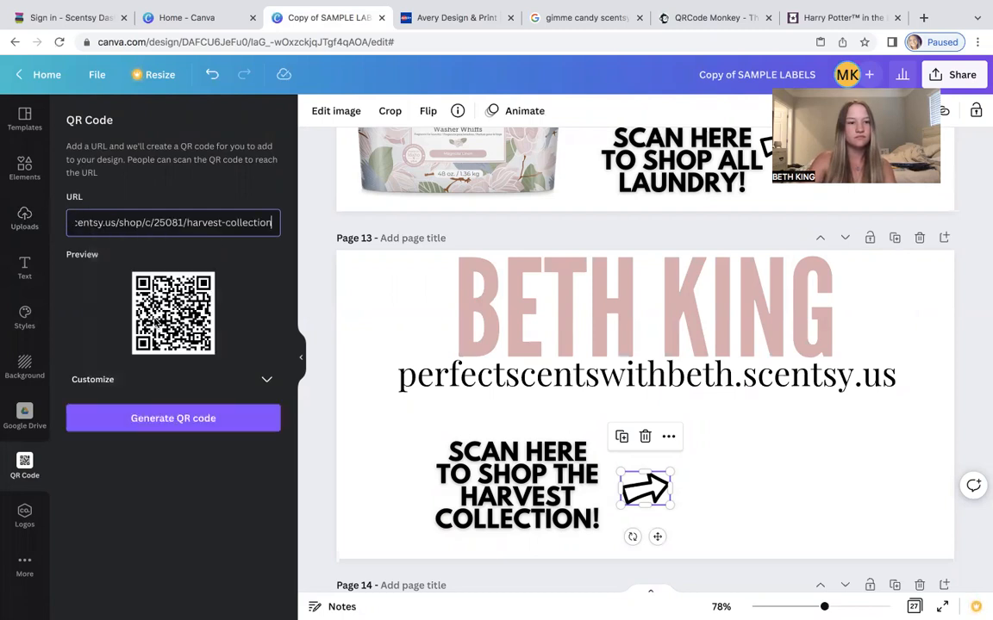
click(148, 422)
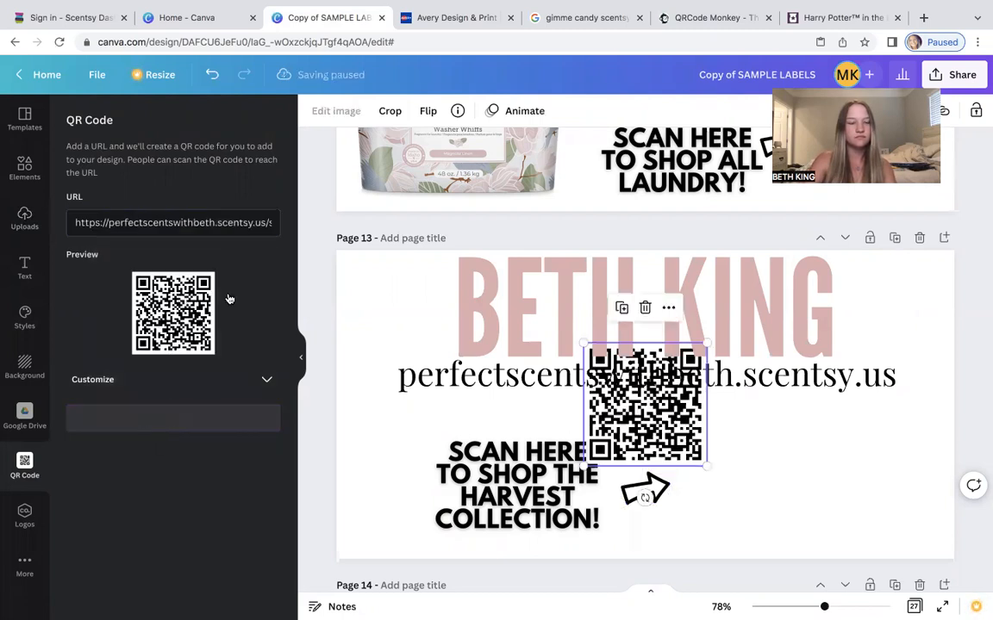
drag(671, 441, 753, 477)
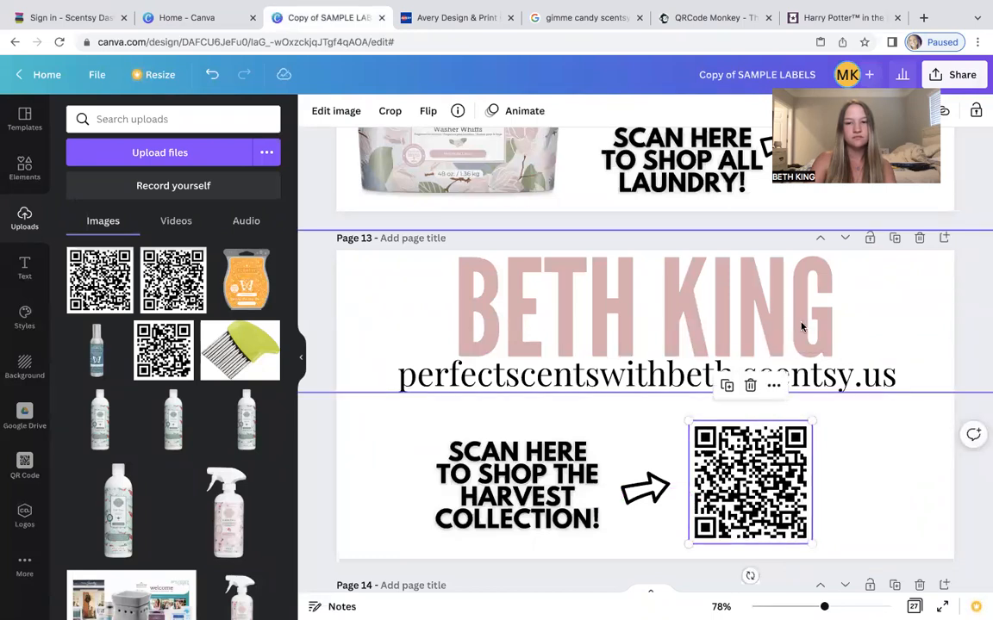
click(803, 328)
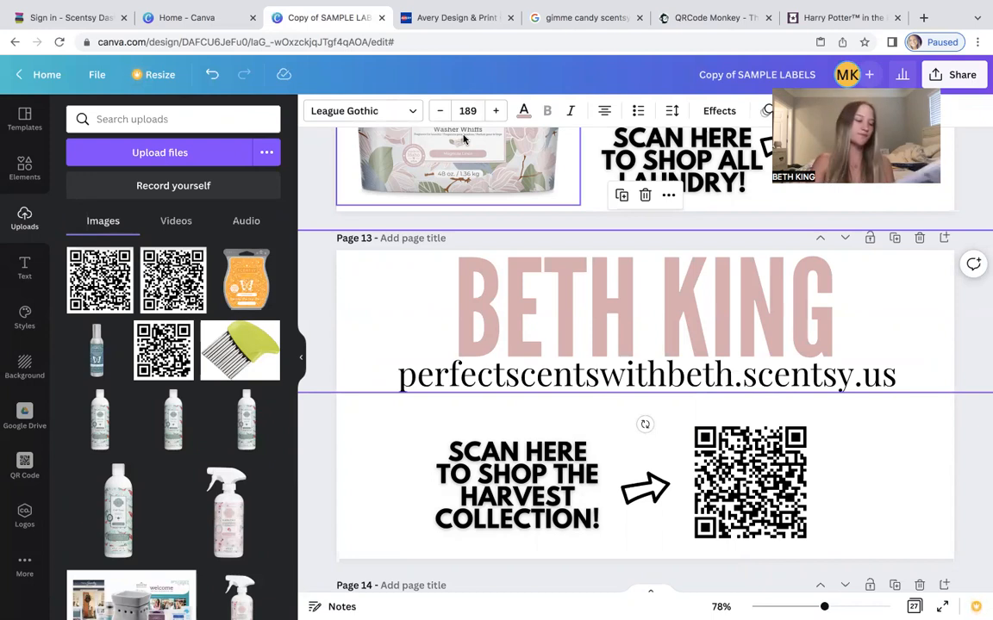
click(523, 110)
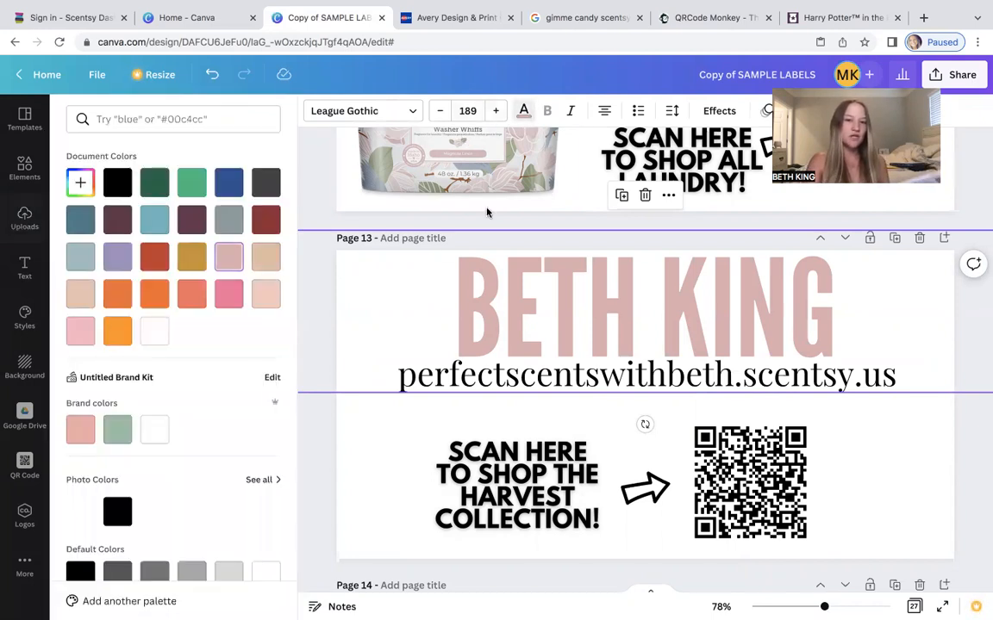
click(262, 265)
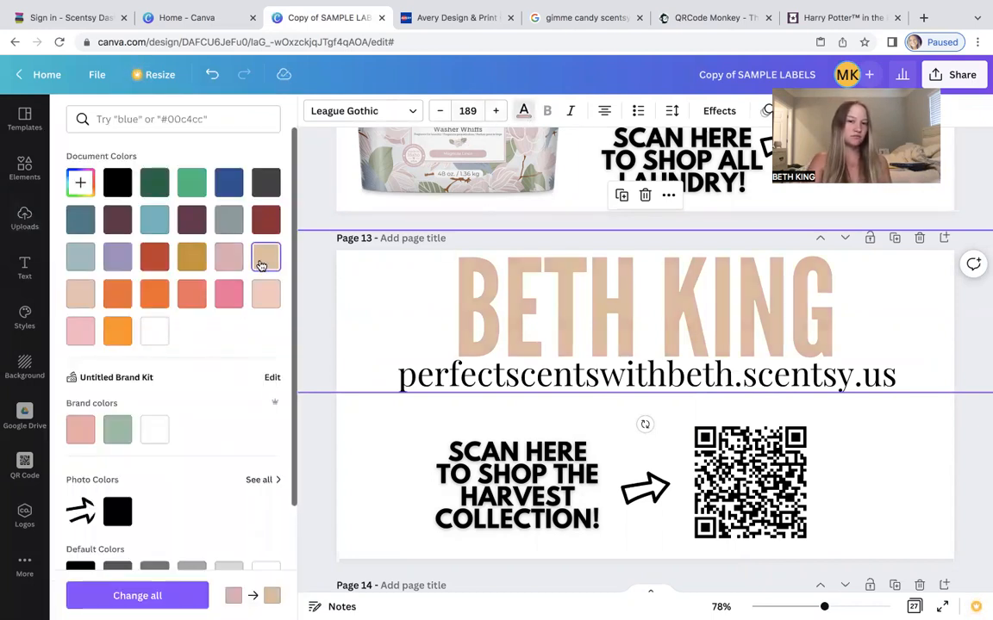
click(83, 300)
click(273, 260)
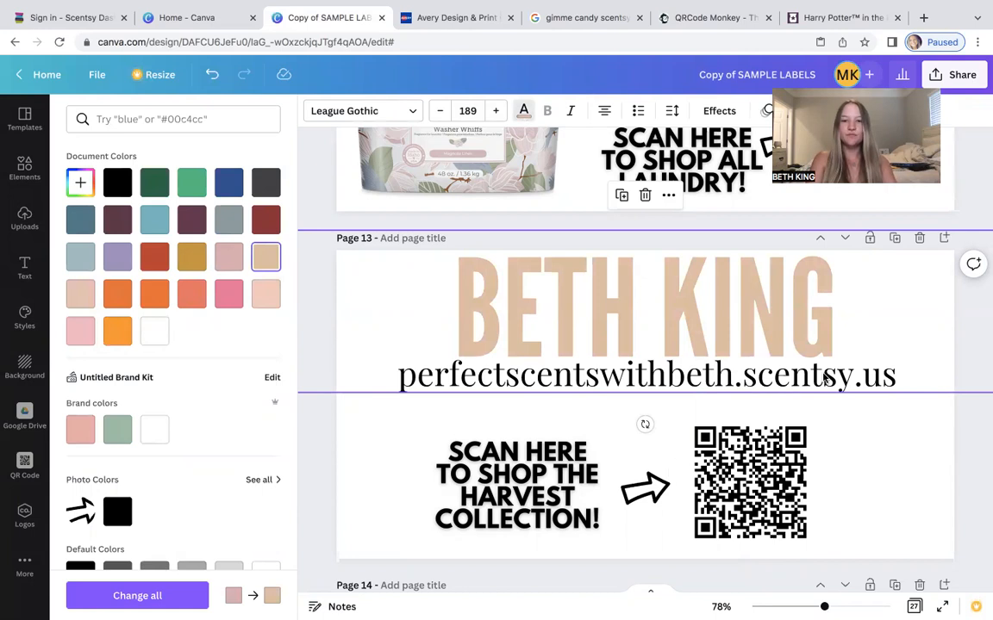
click(913, 448)
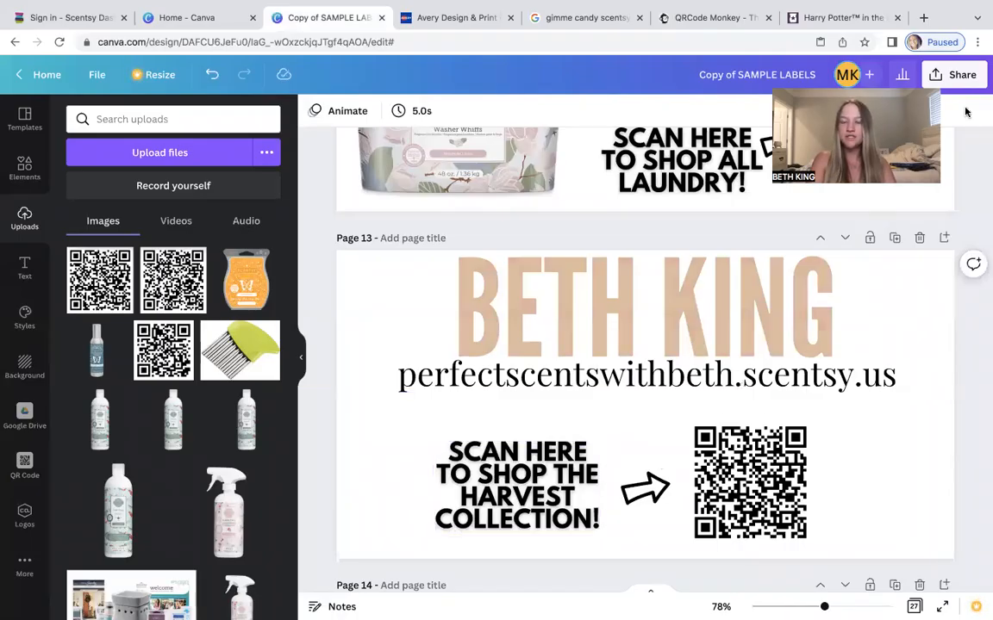
Download only page 13 as a PNG, then return to the Avery Design & Print tab.
click(960, 76)
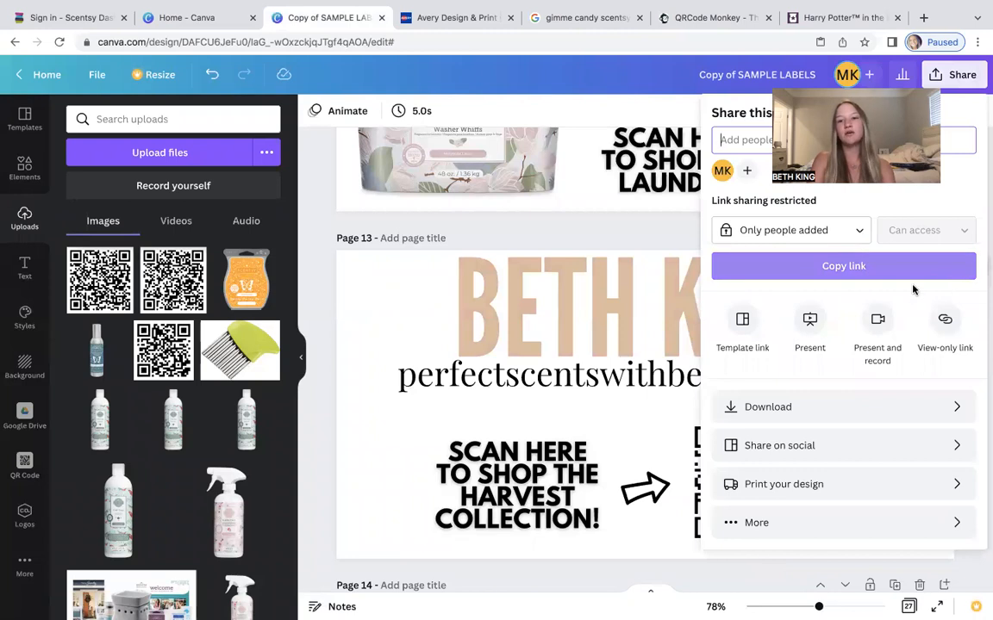
click(779, 409)
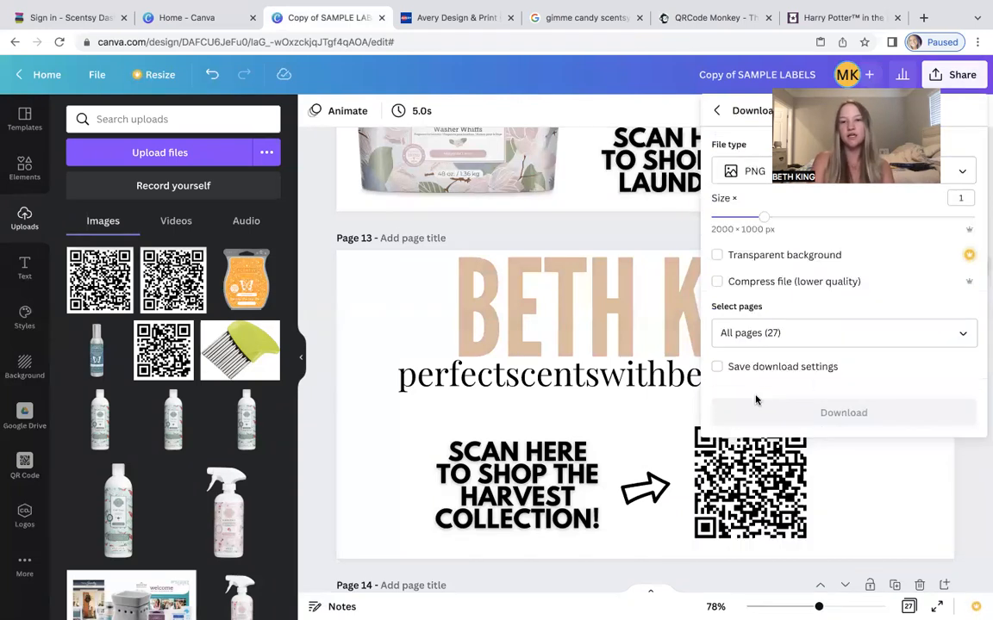
click(772, 334)
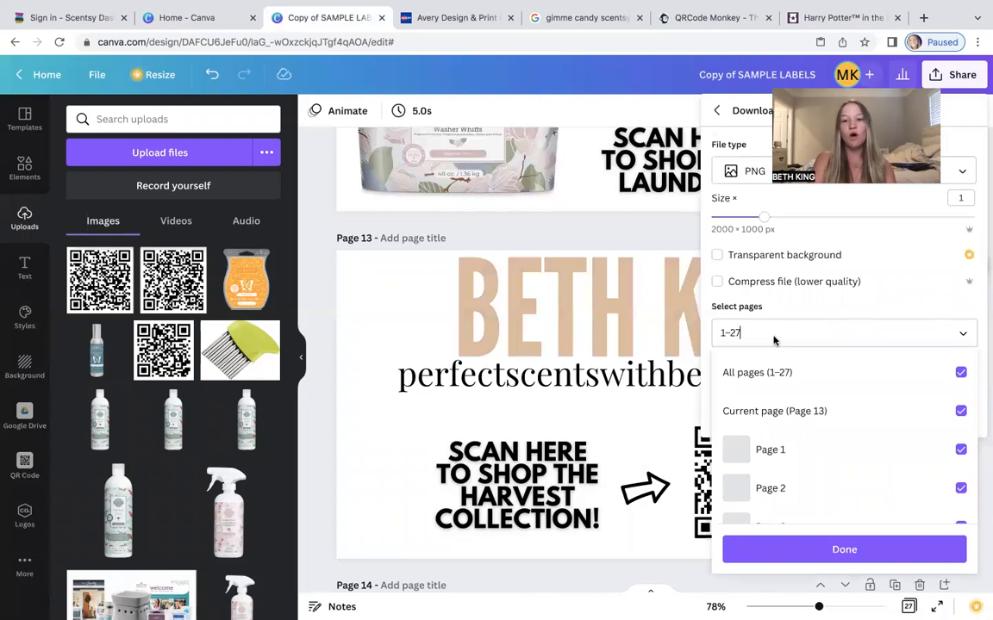
click(961, 373)
scroll(897, 472, down, 4)
scroll(897, 470, down, 4)
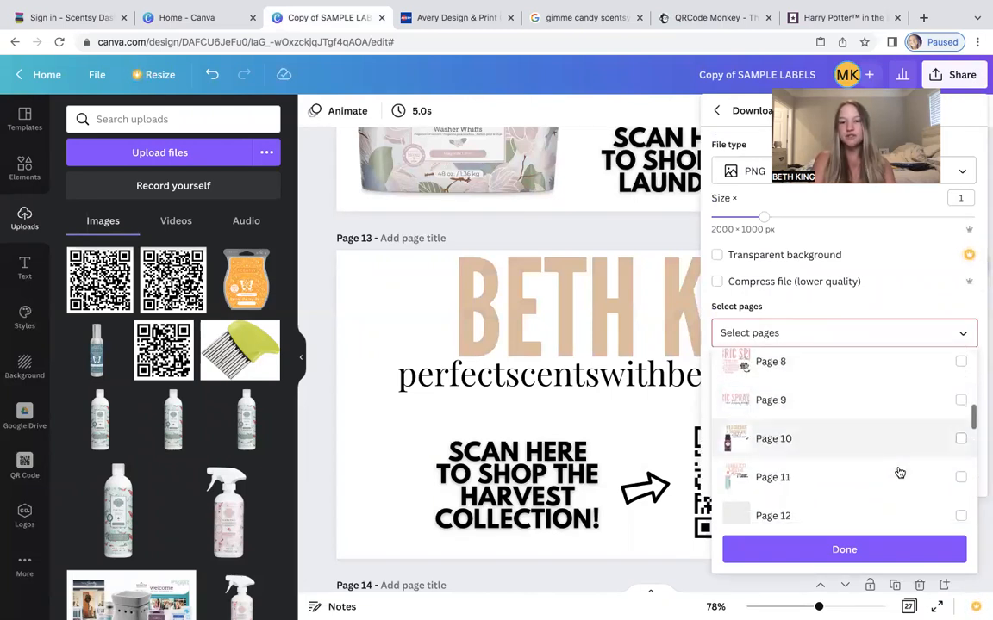
click(960, 441)
click(847, 554)
click(845, 423)
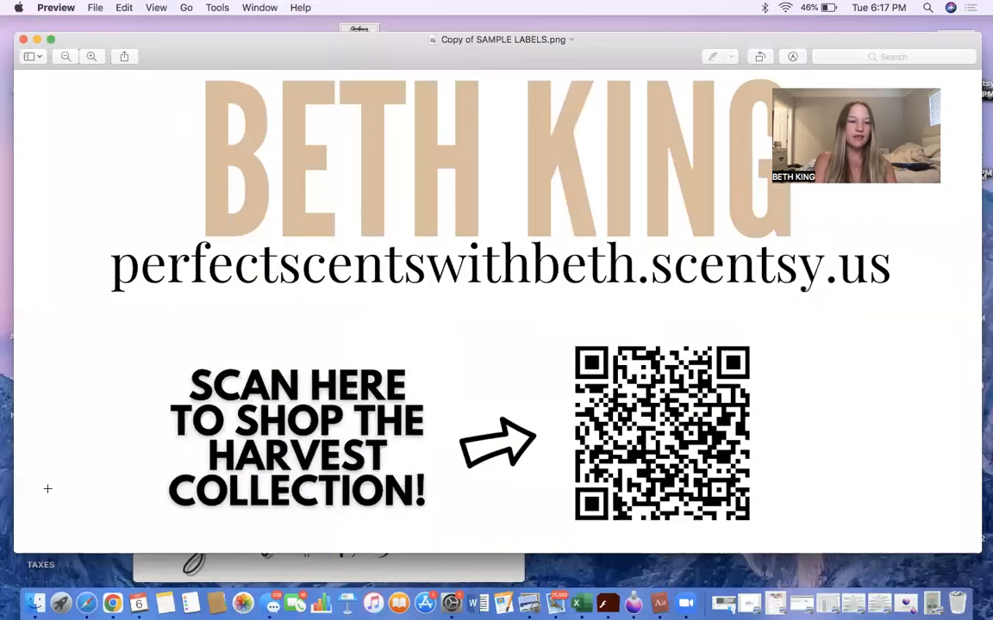
click(112, 603)
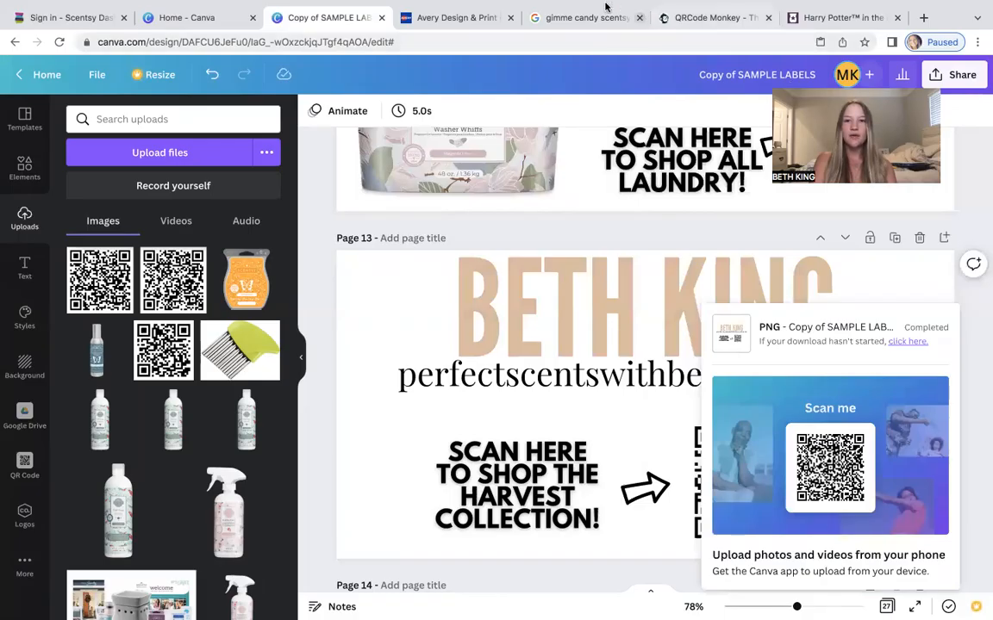
click(450, 17)
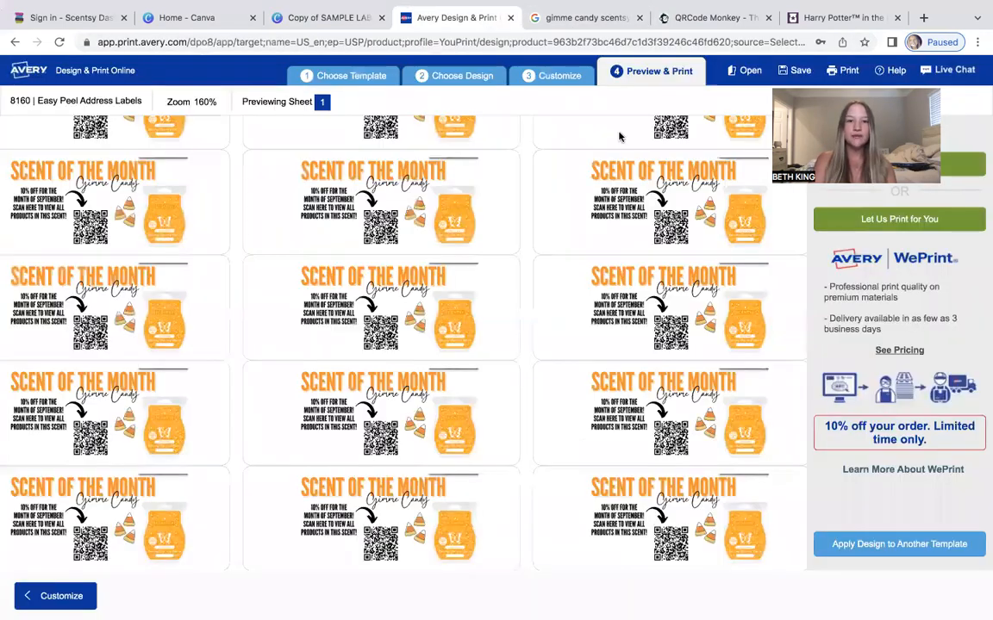
Return to design selection and pick the blank label design.
click(448, 81)
click(642, 373)
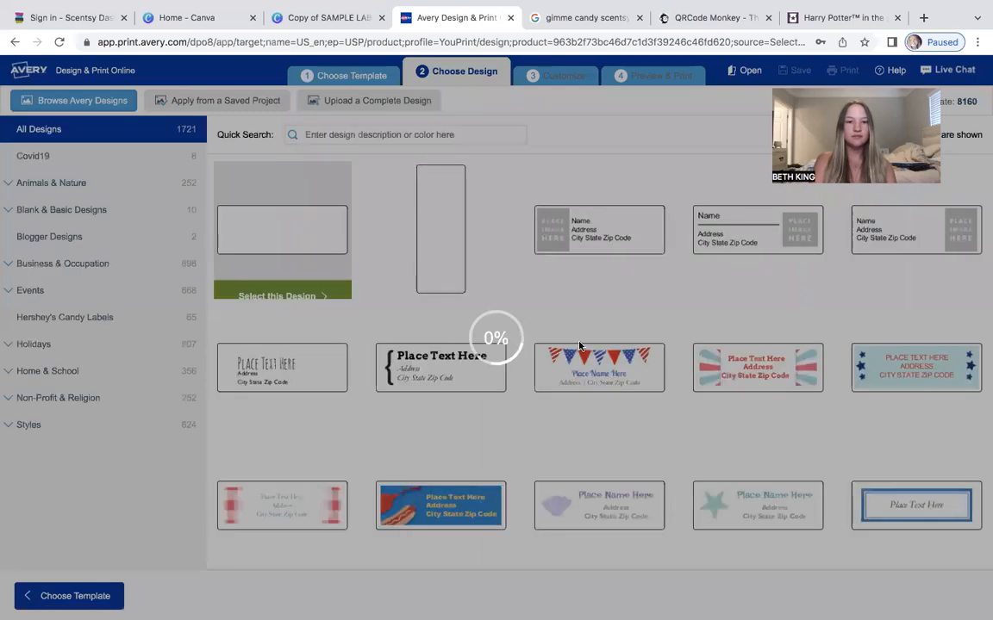
click(321, 289)
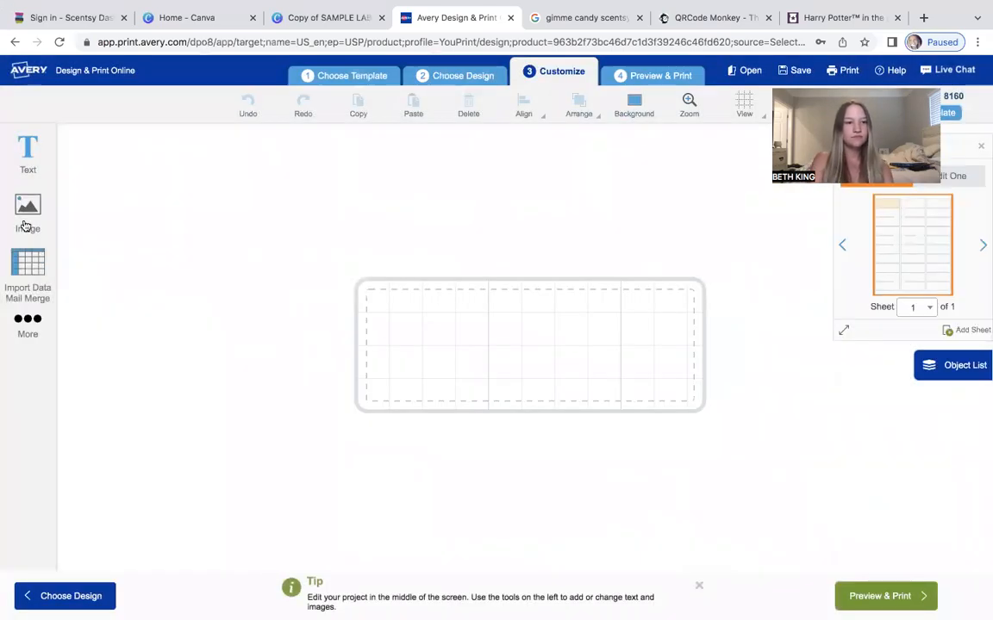
Add an image from the computer, choosing Copy of SAMPLE LABELS.png from Recents.
click(27, 211)
click(126, 157)
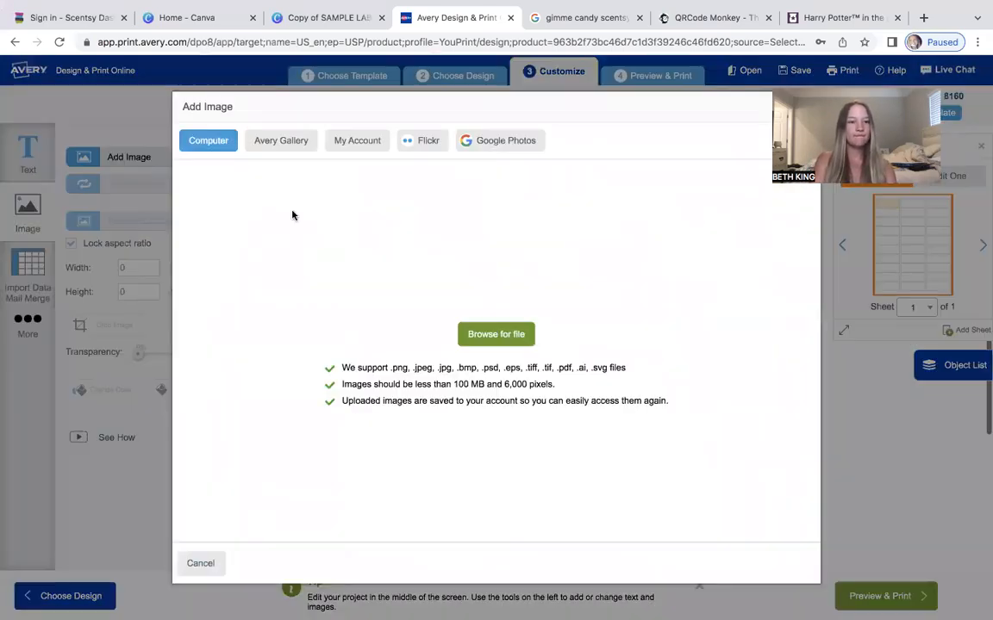
click(497, 337)
click(293, 51)
click(394, 77)
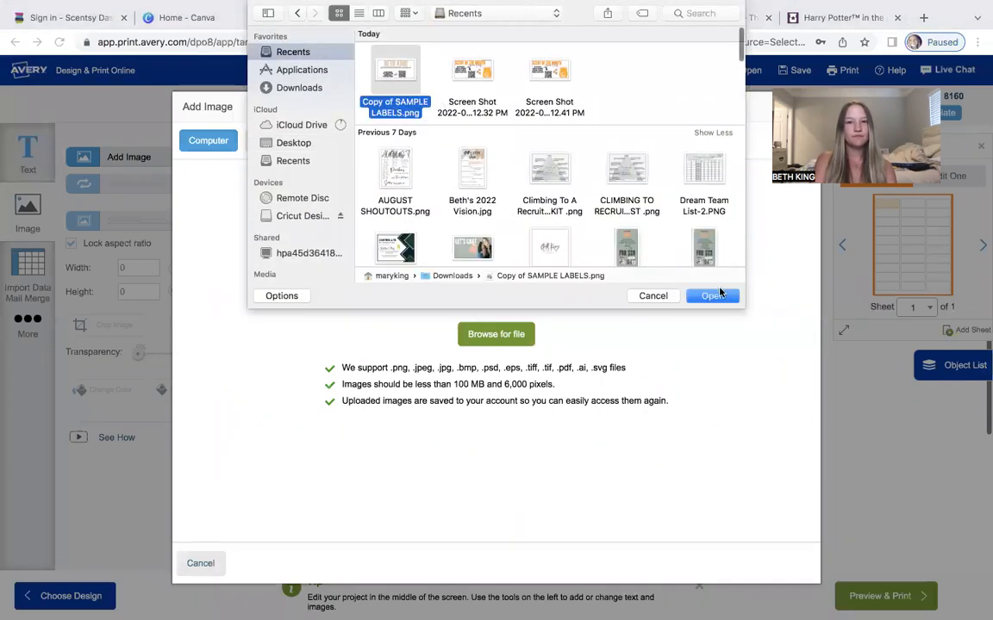
click(715, 295)
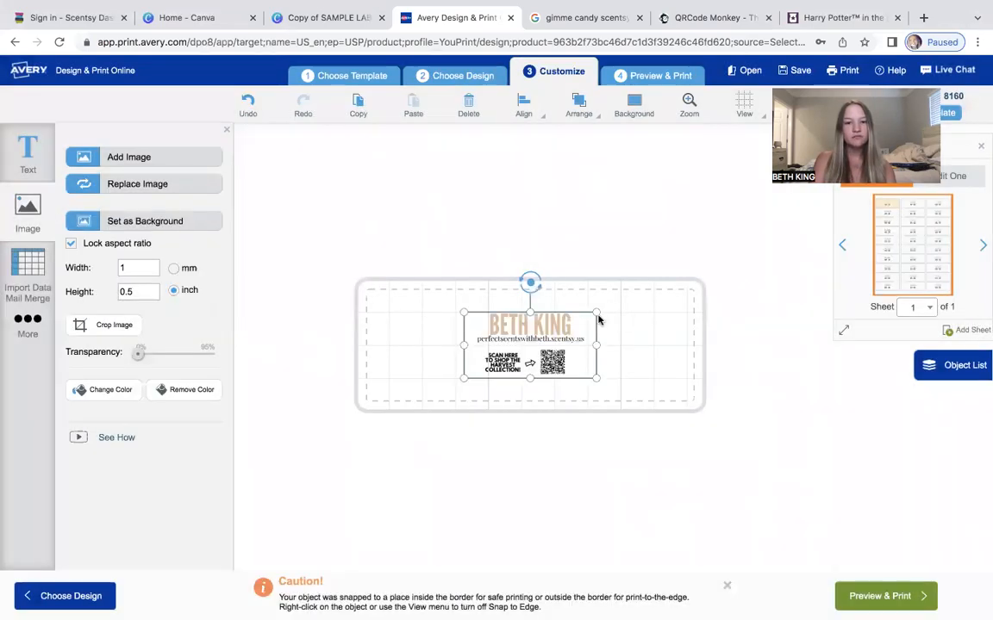
Resize and center the label image to about 1.83 by 0.92 inches to fill the label, then deselect it.
drag(599, 320, 682, 281)
drag(621, 368, 592, 379)
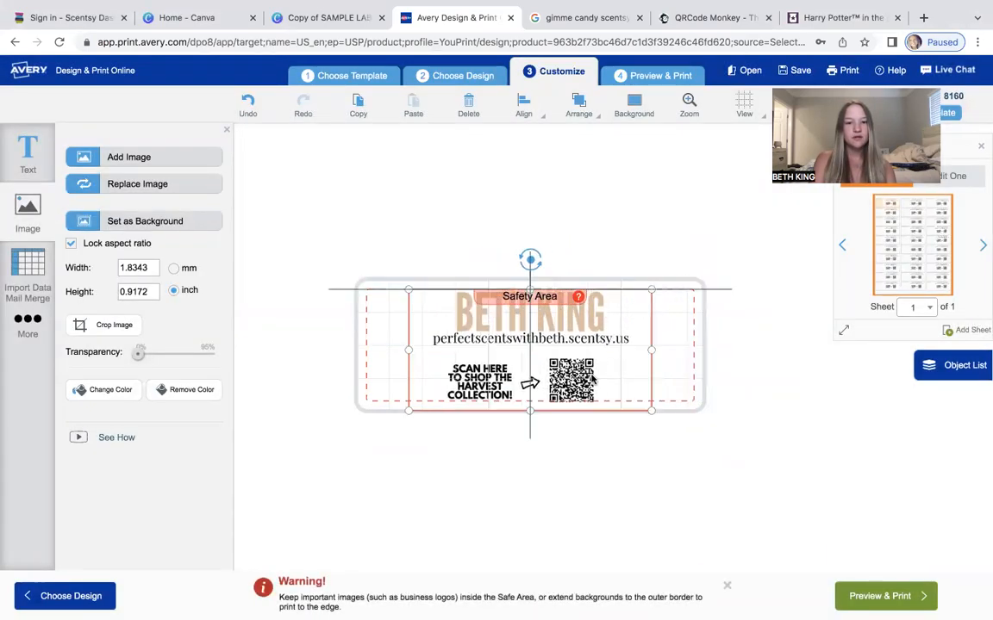
click(691, 206)
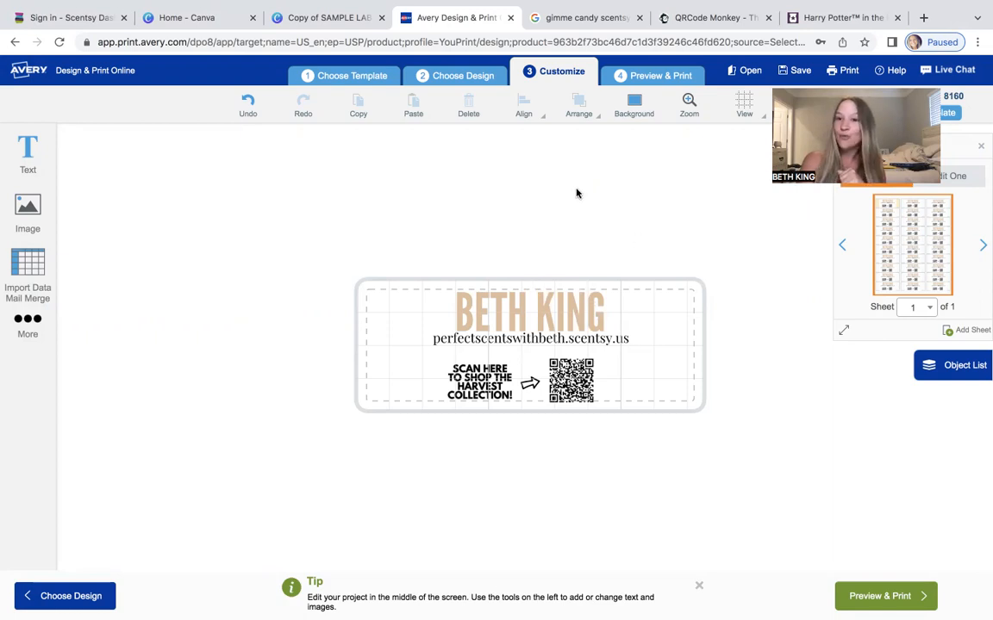
mouse_move(579, 10)
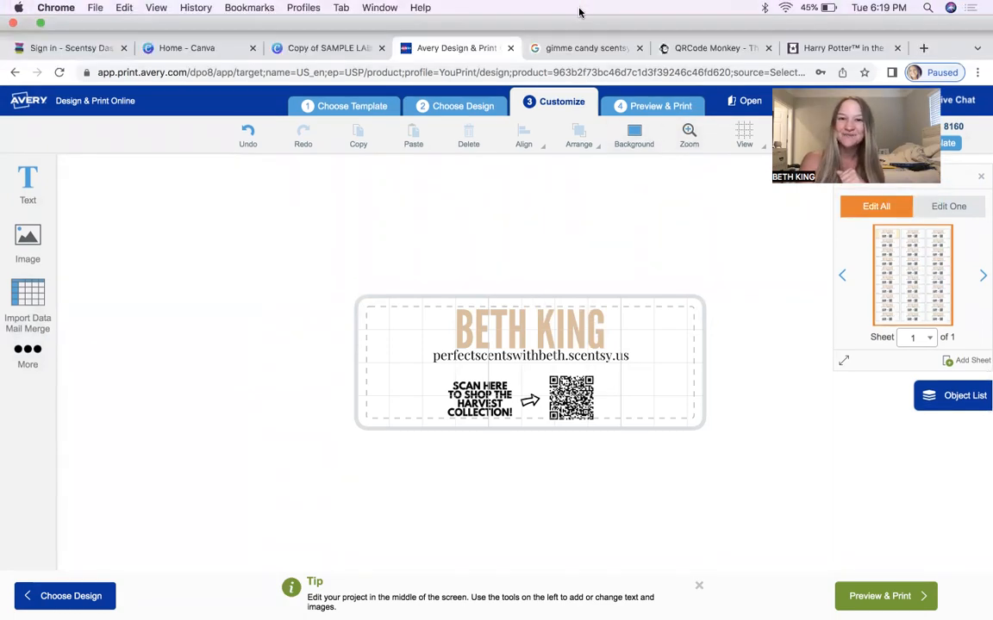